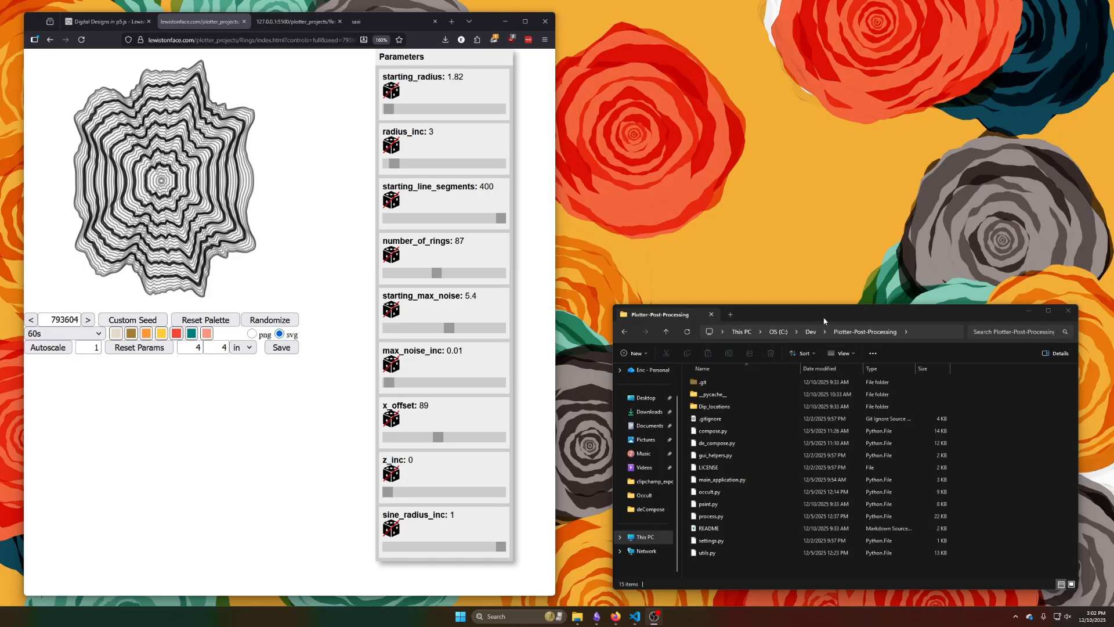
- Open a PowerShell terminal in the Plotter-Post-Processing folder and place its window above the folder window
drag(823, 319, 803, 313)
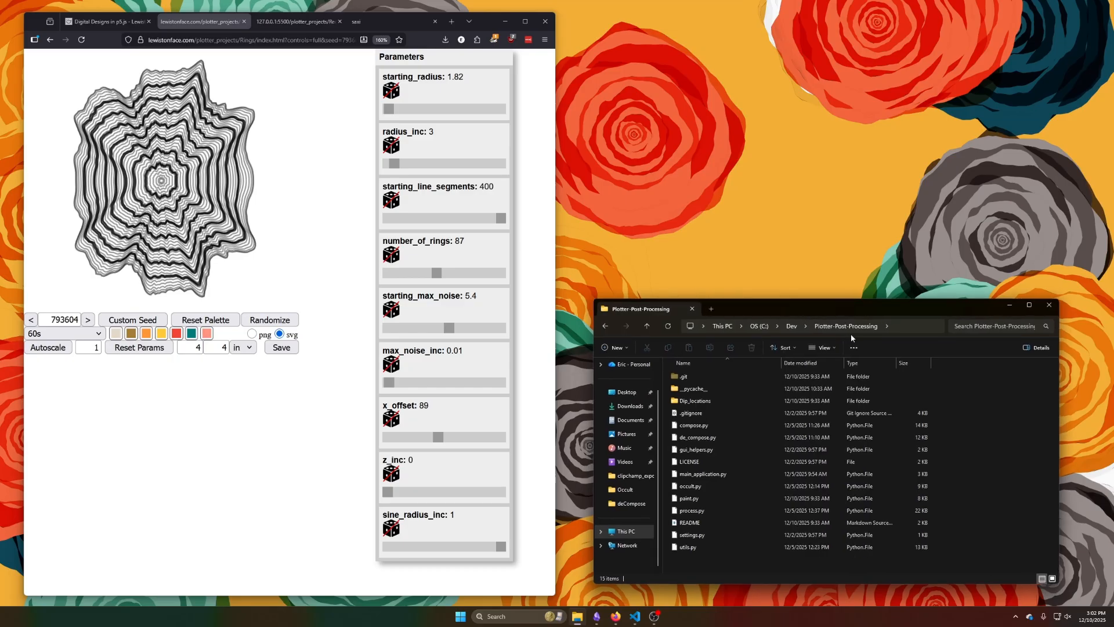
right_click(669, 446)
click(720, 373)
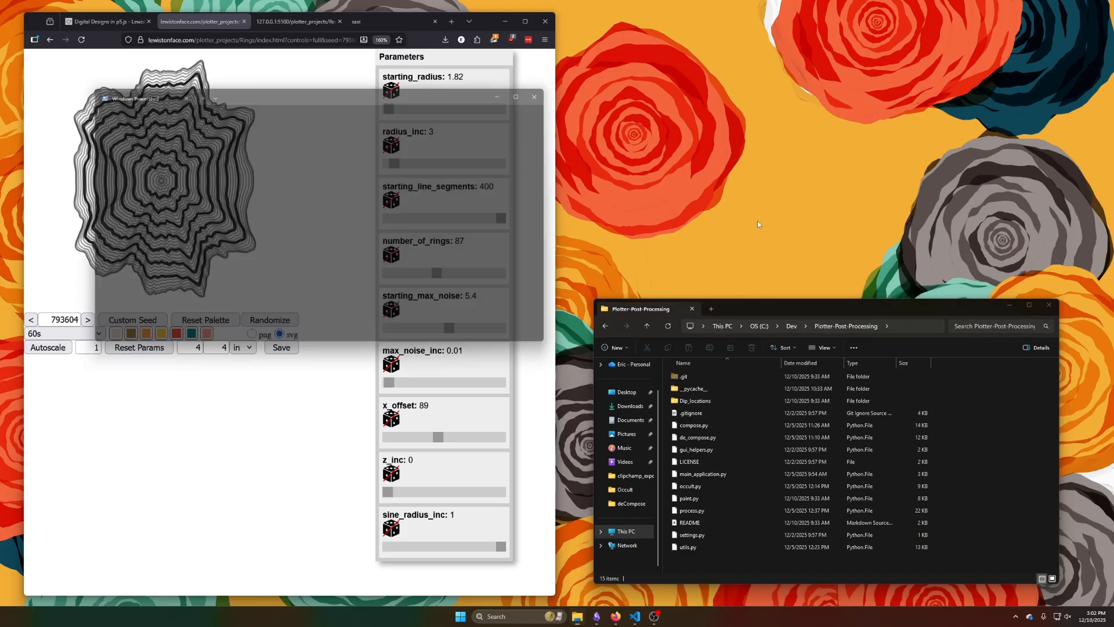
drag(403, 88, 909, 27)
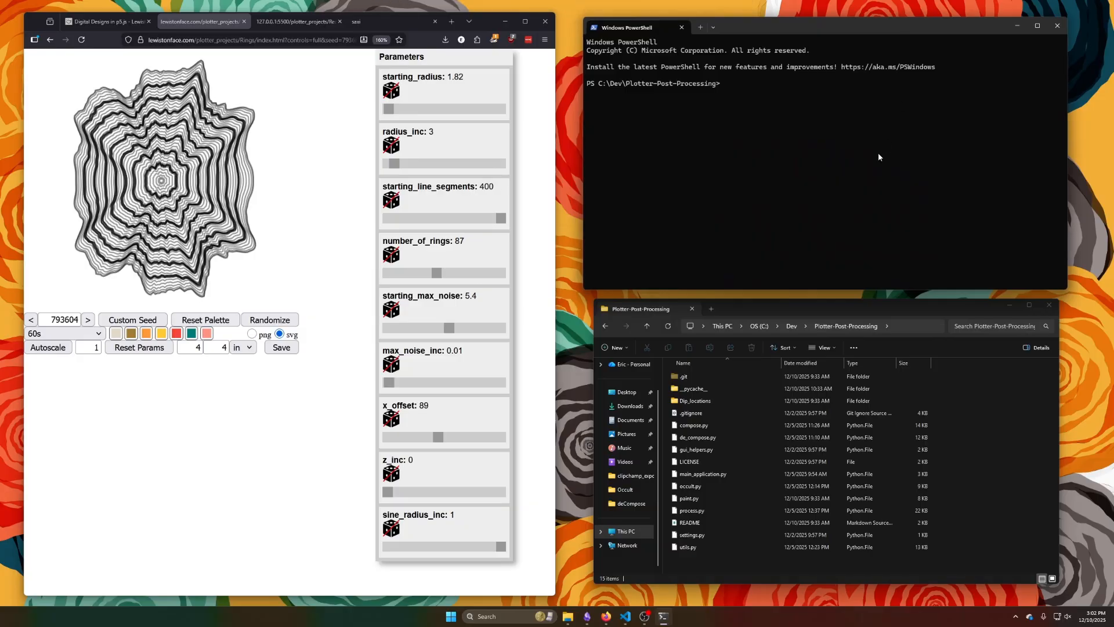
- Run main_application.py with Python from the terminal
text(python .\)
text(main)
key(Tab)
key(Return)
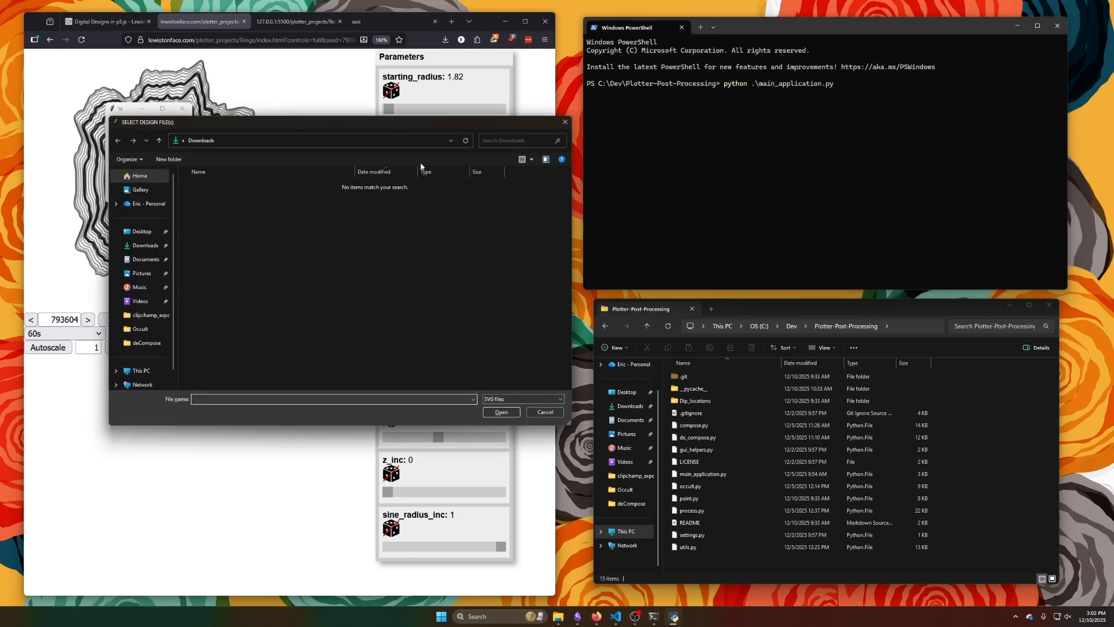
- Move the file selection dialog aside and save the Rings and Rect designs from the browser as SVG files
drag(274, 135, 354, 181)
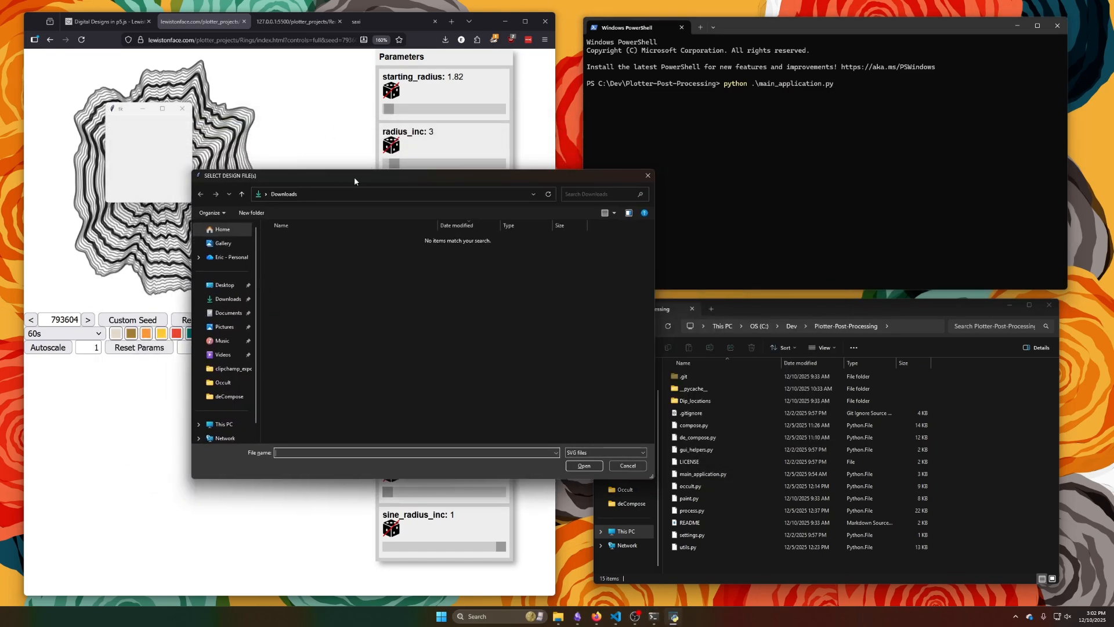
click(489, 23)
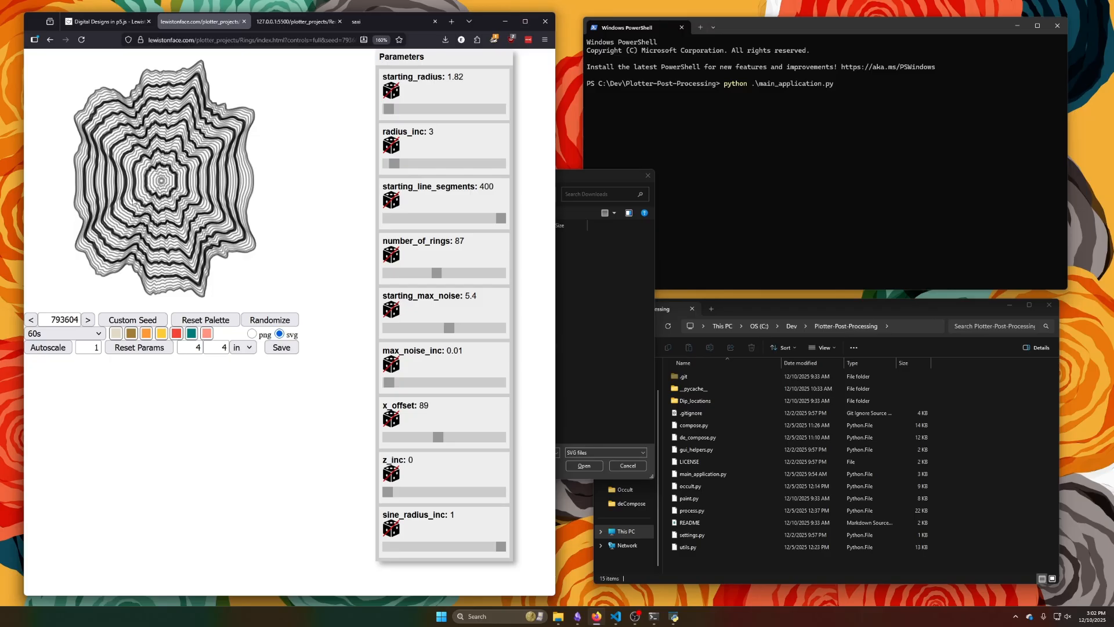
click(282, 350)
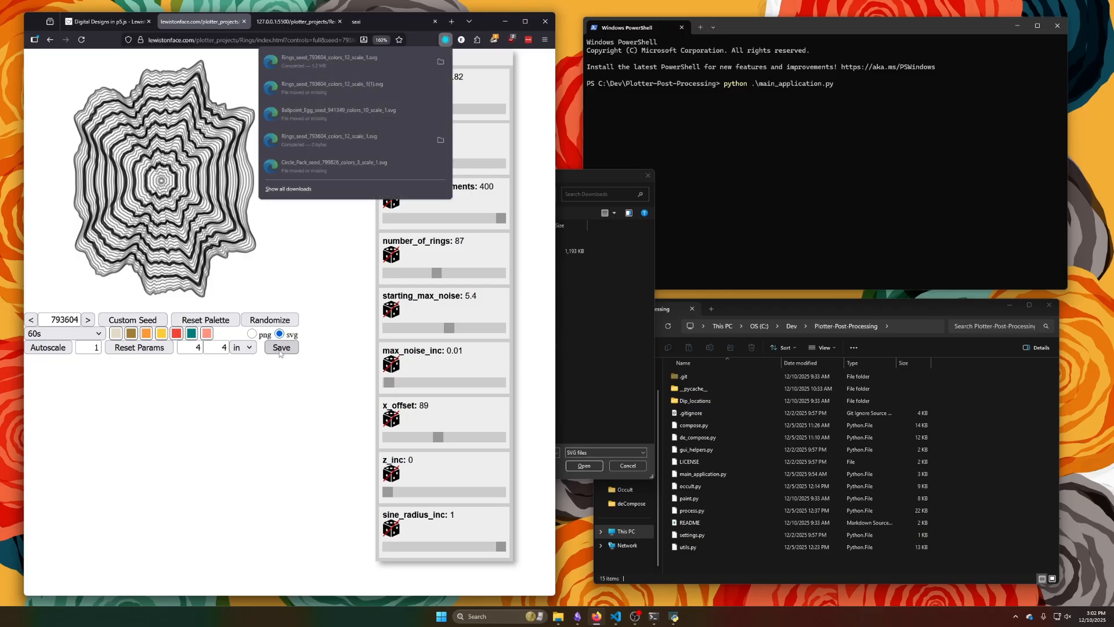
click(267, 434)
click(304, 22)
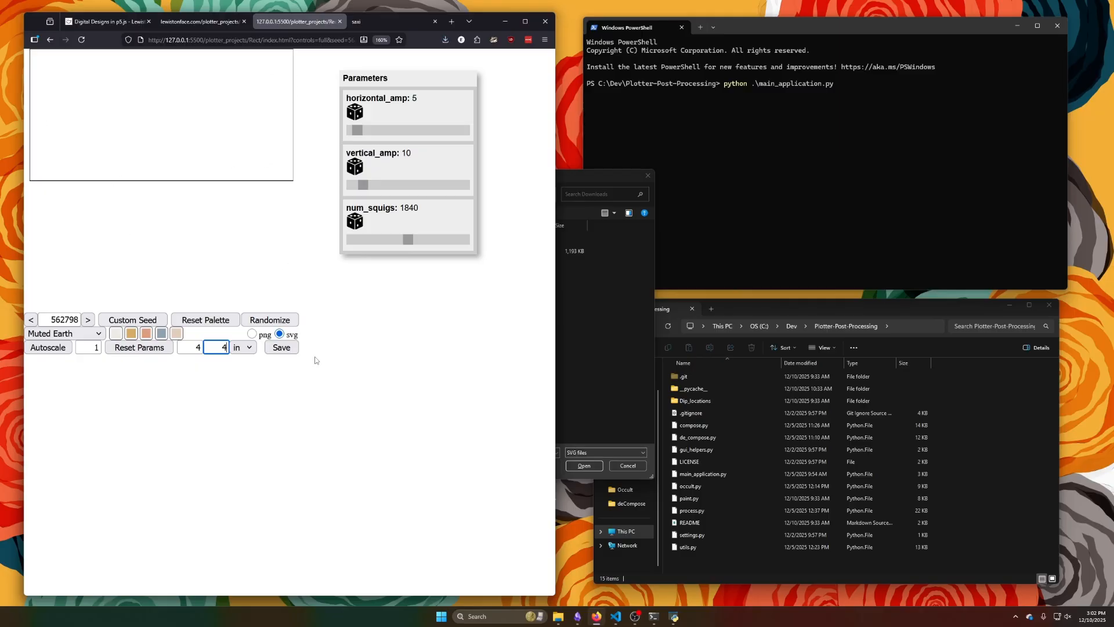
click(282, 349)
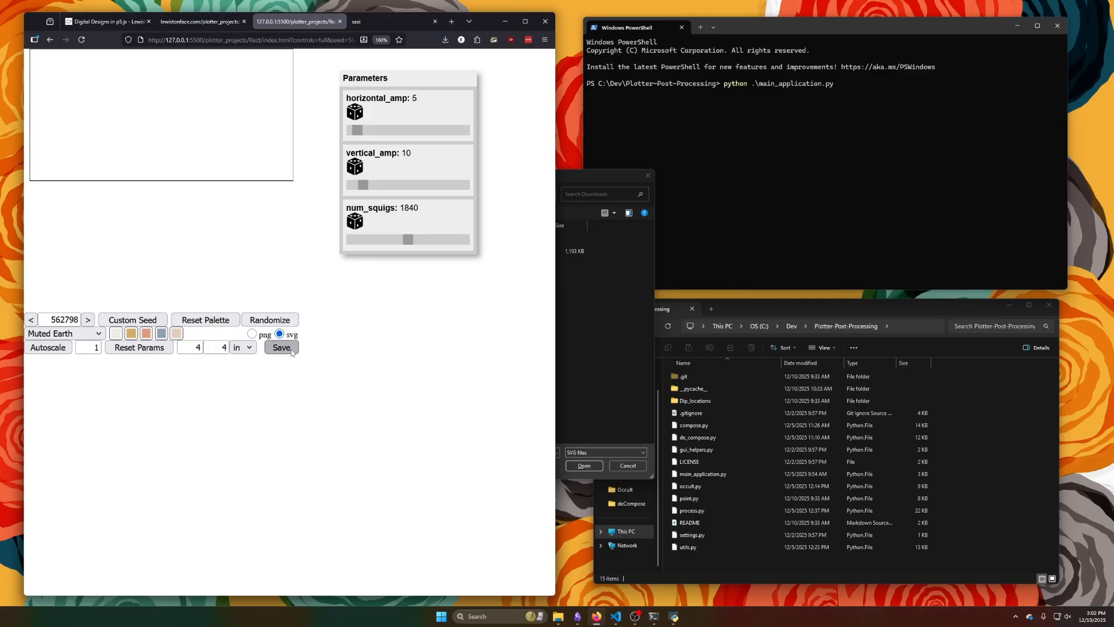
- In the file selection dialog, rename the downloaded Rect design to Rect and the Rings design to Base
click(587, 357)
click(314, 254)
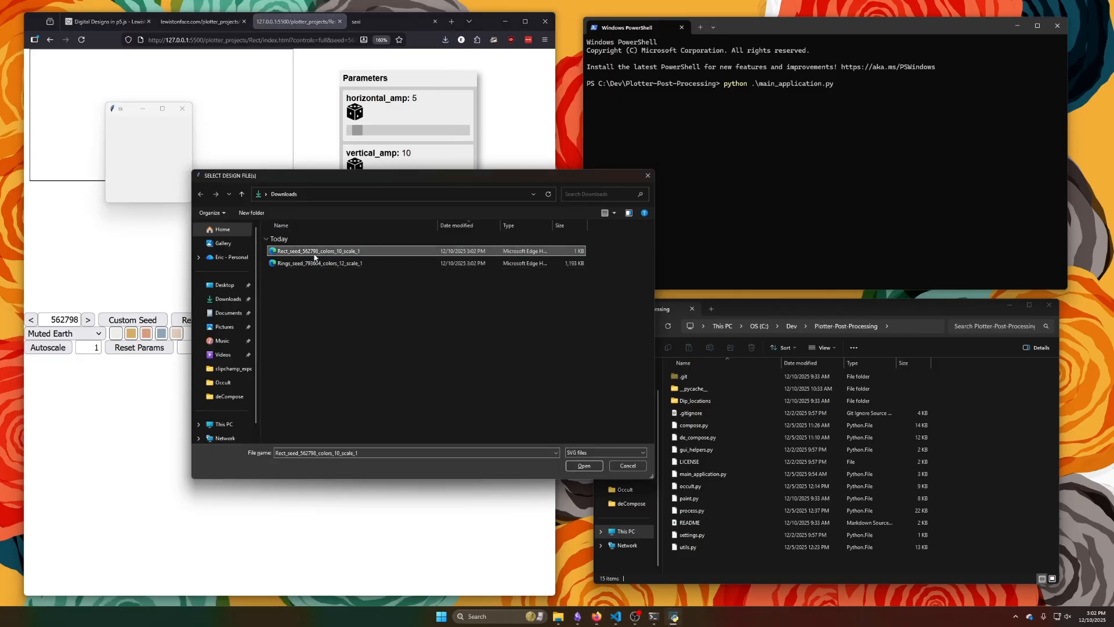
click(313, 253)
text(Rect)
key(Tab)
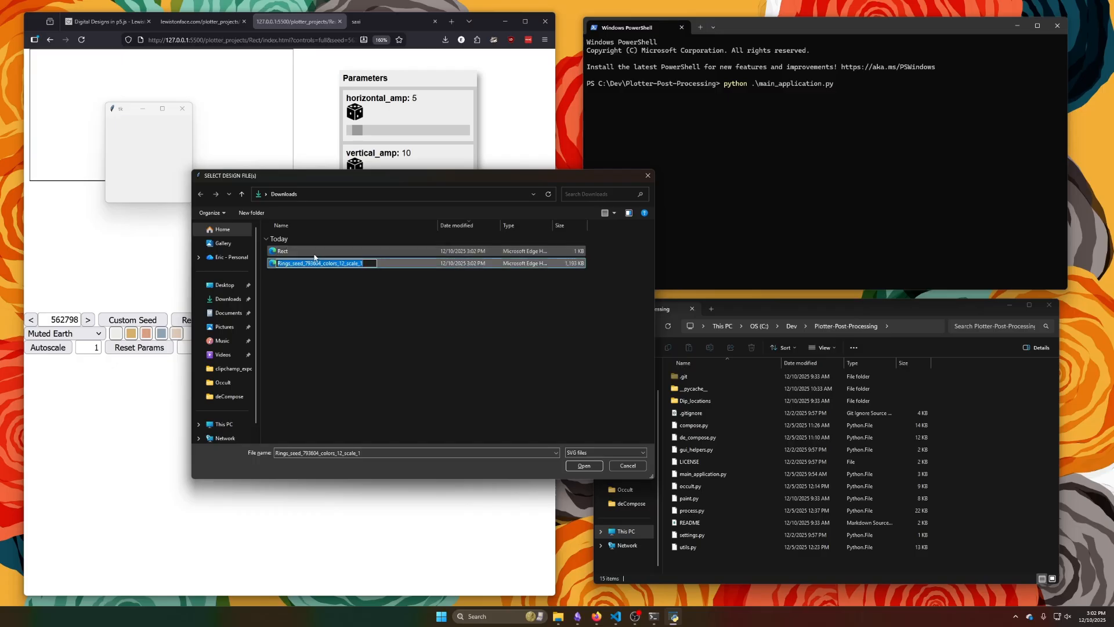
text(Base)
key(Return)
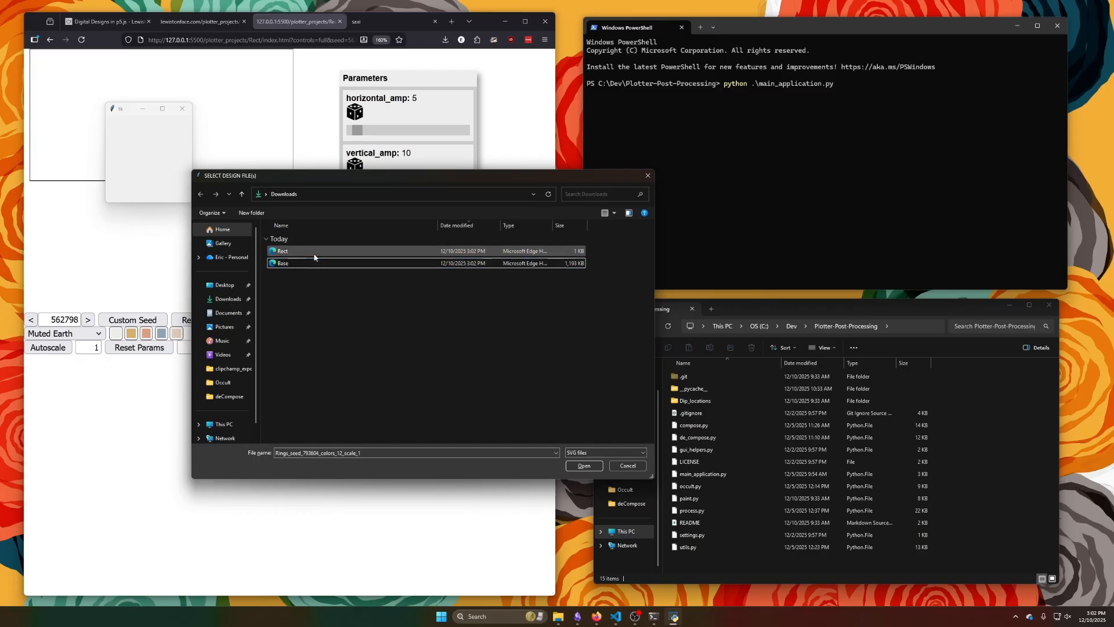
- Load Base as the design file and move the utility selection window over the terminal, clear of the loaded file path
click(356, 265)
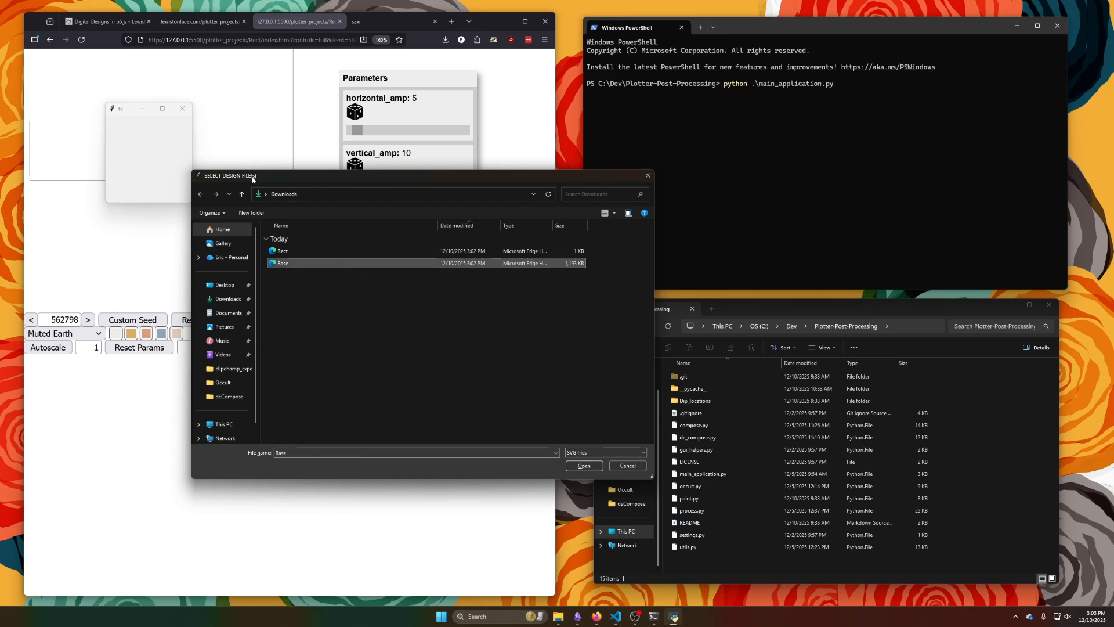
click(583, 466)
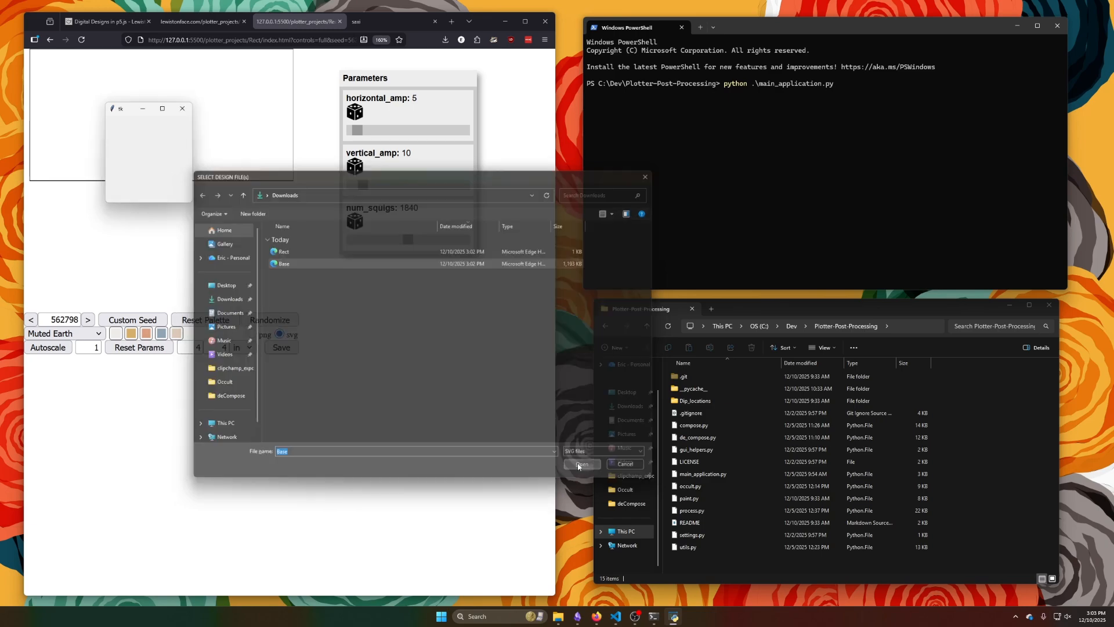
drag(208, 113, 667, 125)
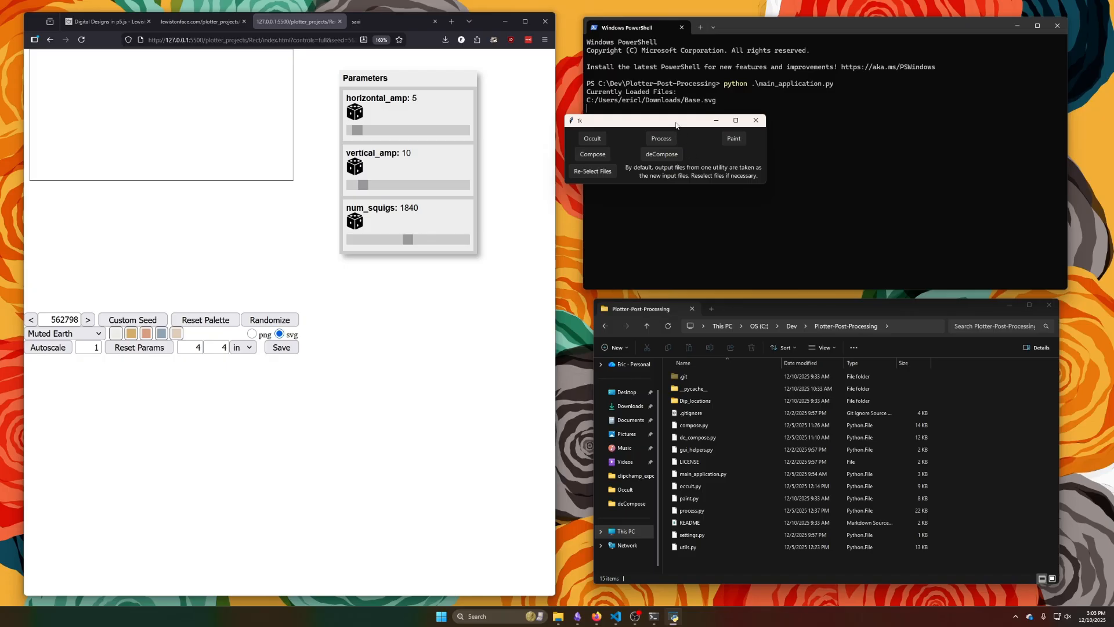
drag(676, 126, 698, 196)
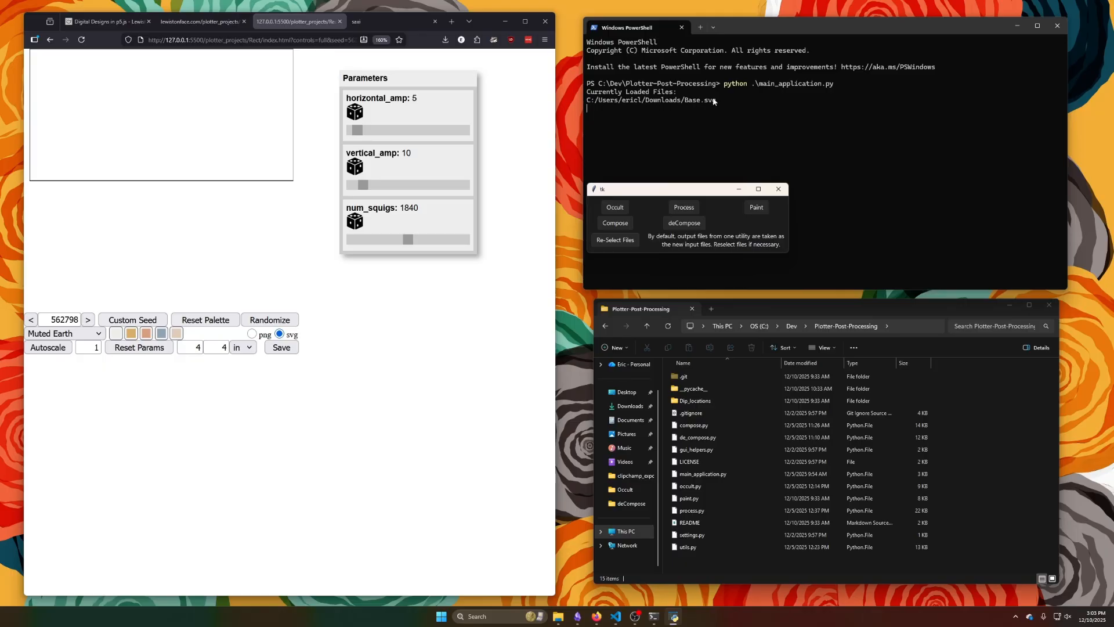
- Highlight the loaded Base.svg file in the terminal and open the deCompose utility, placing its window over the terminal
drag(718, 101, 680, 101)
key(alt+Tab)
drag(702, 198, 704, 196)
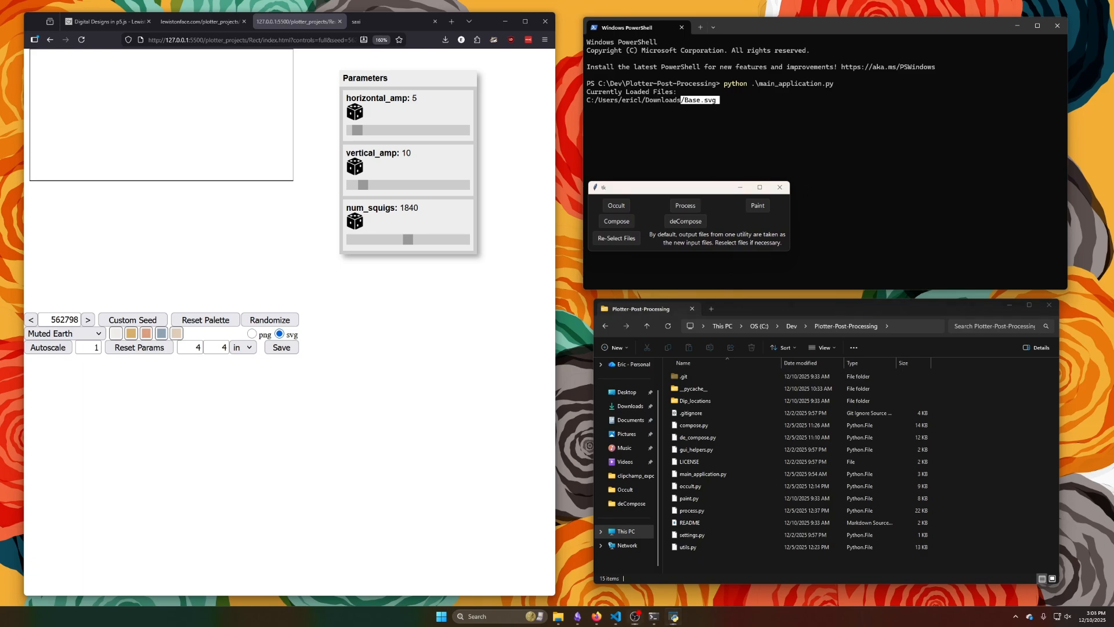
click(695, 223)
drag(226, 120, 696, 114)
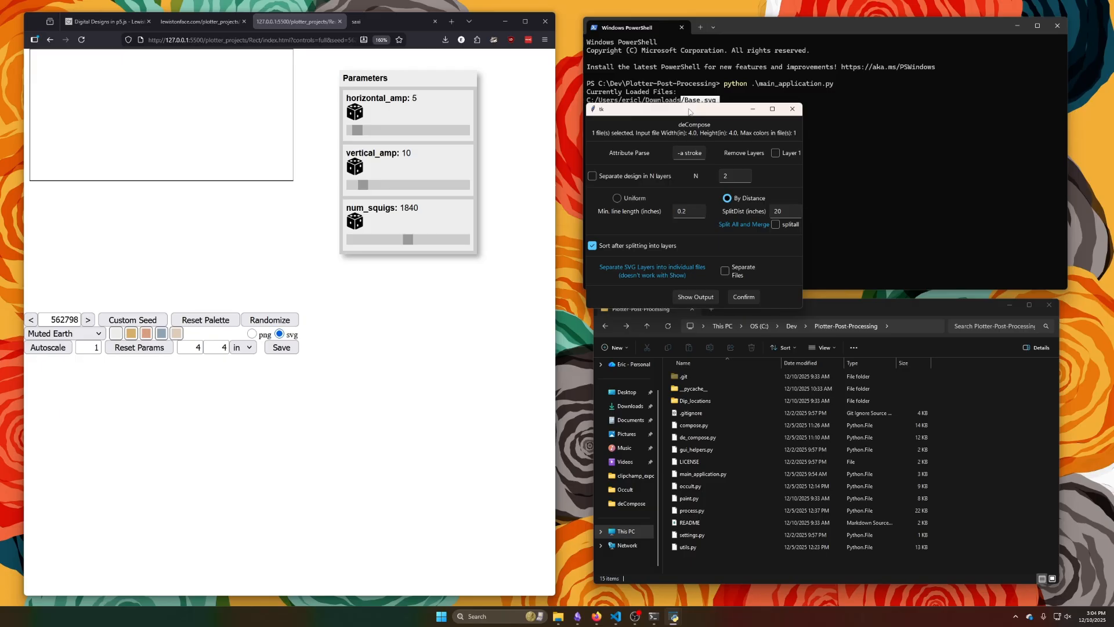
- Enable separating the design into 10 layers with a SplitDist of 1 inch and splitall, opening the Split All and Merge reference
click(653, 178)
click(733, 226)
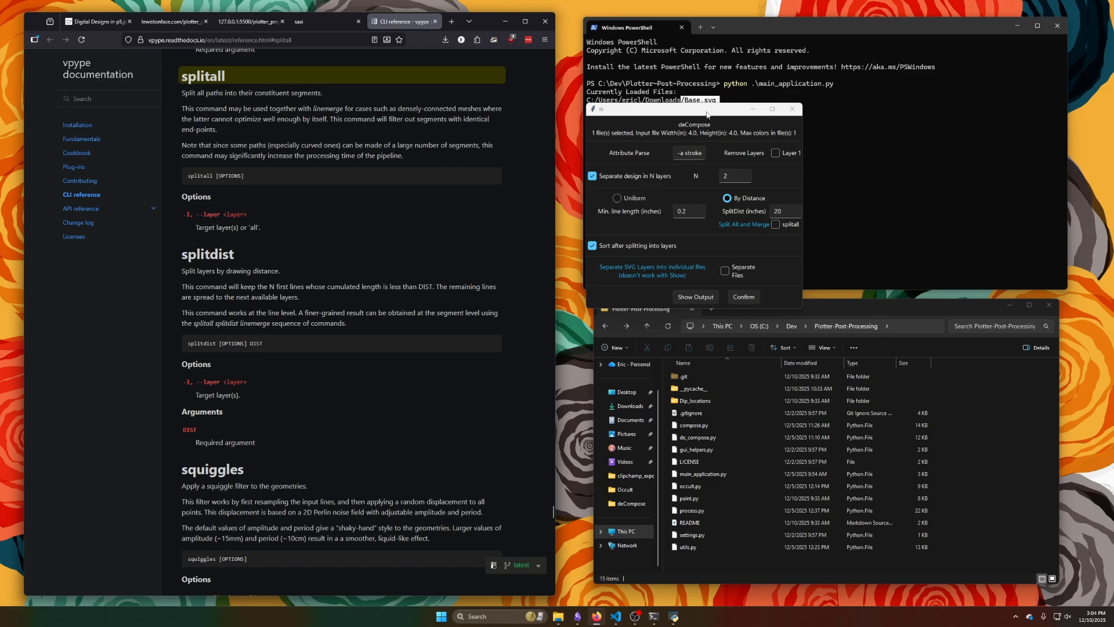
double_click(720, 179)
text(10)
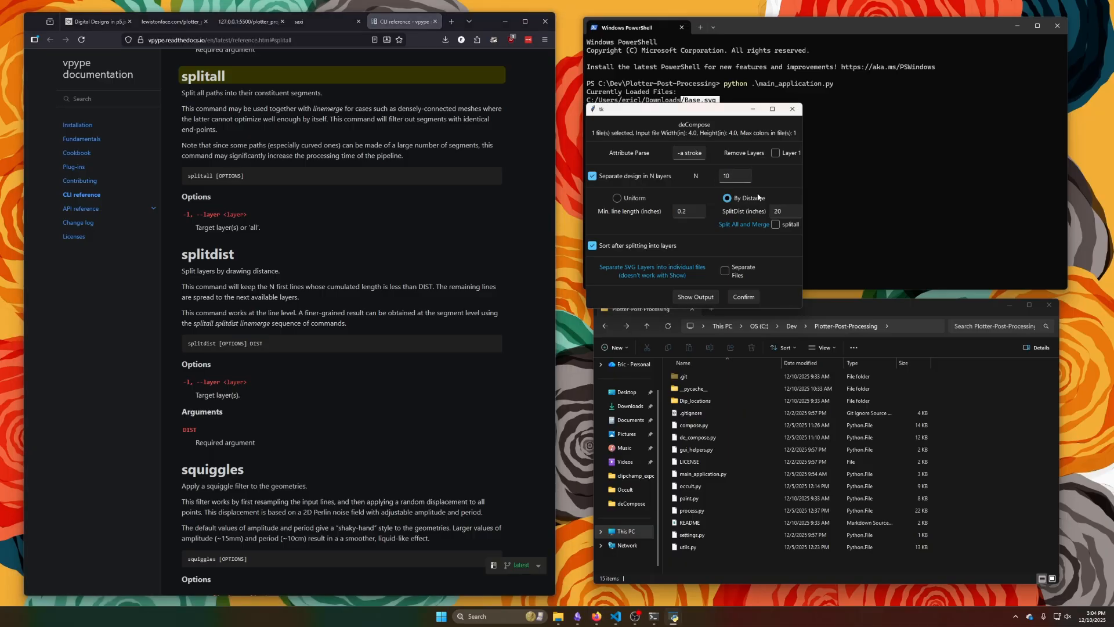
double_click(771, 211)
key(BackSpace)
text(1)
click(775, 224)
- Preview the deCompose output, inspect the layer colours around the centre of the rings, and close the viewer
click(705, 302)
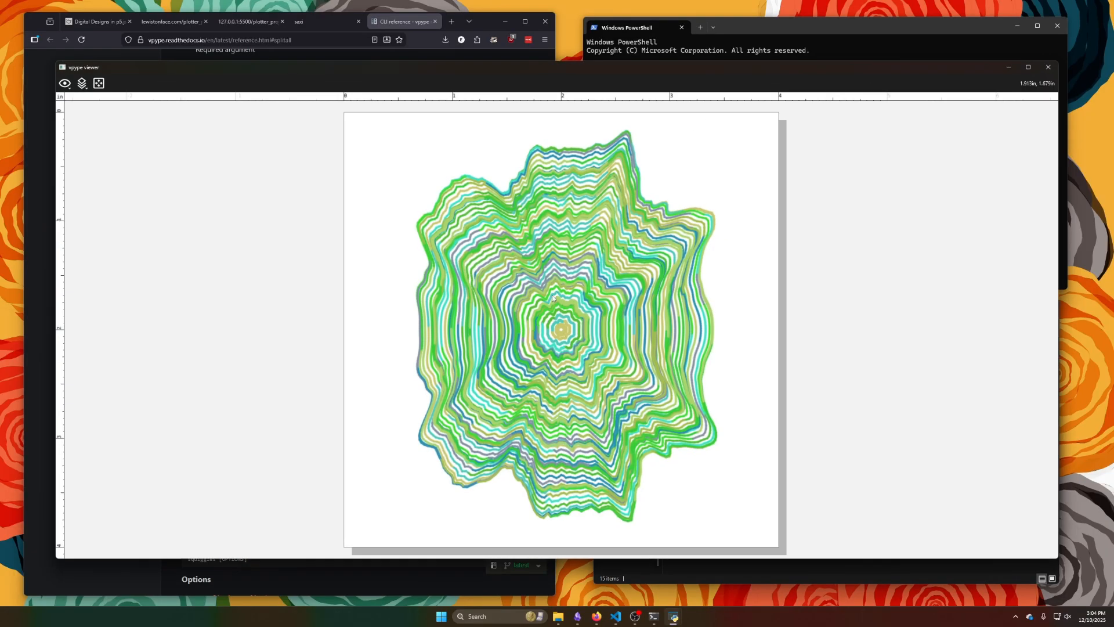
scroll(573, 336, up, 6)
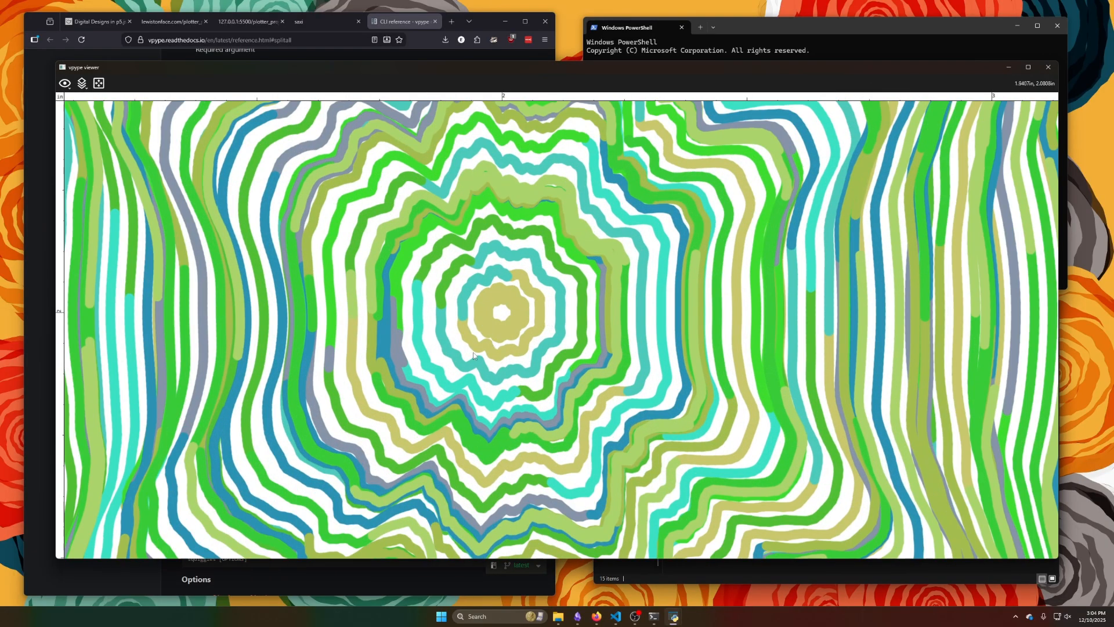
scroll(470, 357, down, 3)
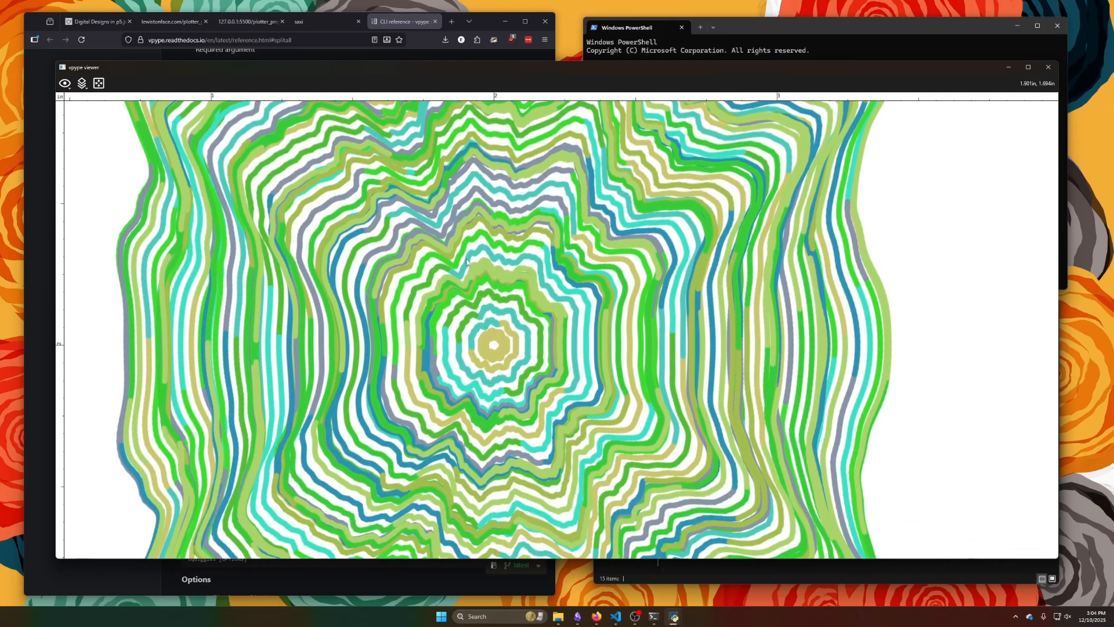
mouse_move(466, 258)
mouse_down()
mouse_move(455, 221)
mouse_move(448, 269)
mouse_up()
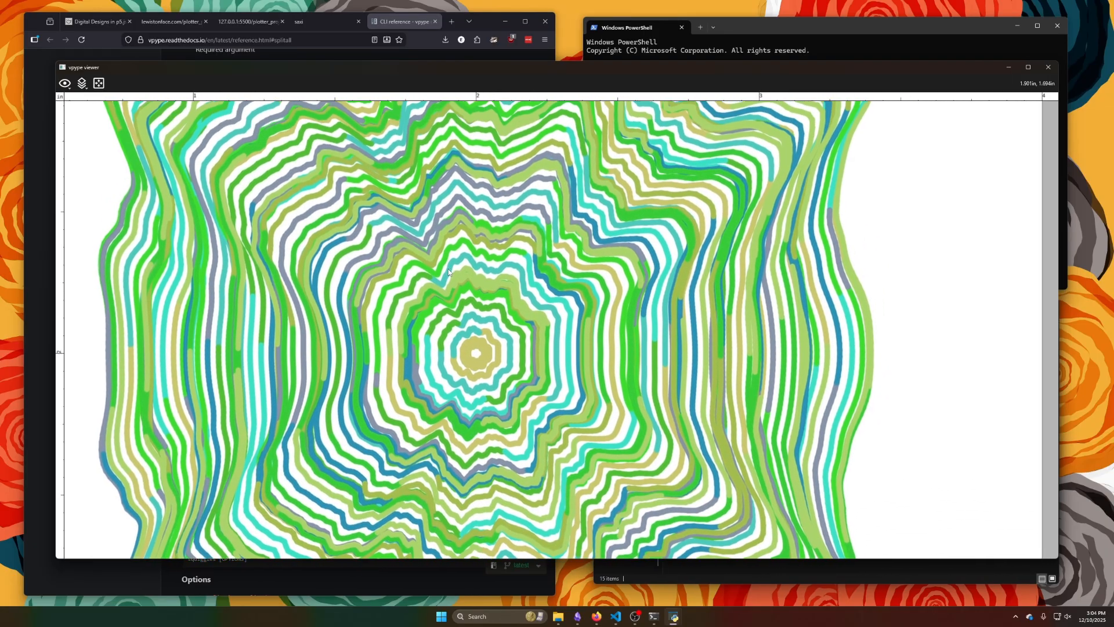
click(1048, 67)
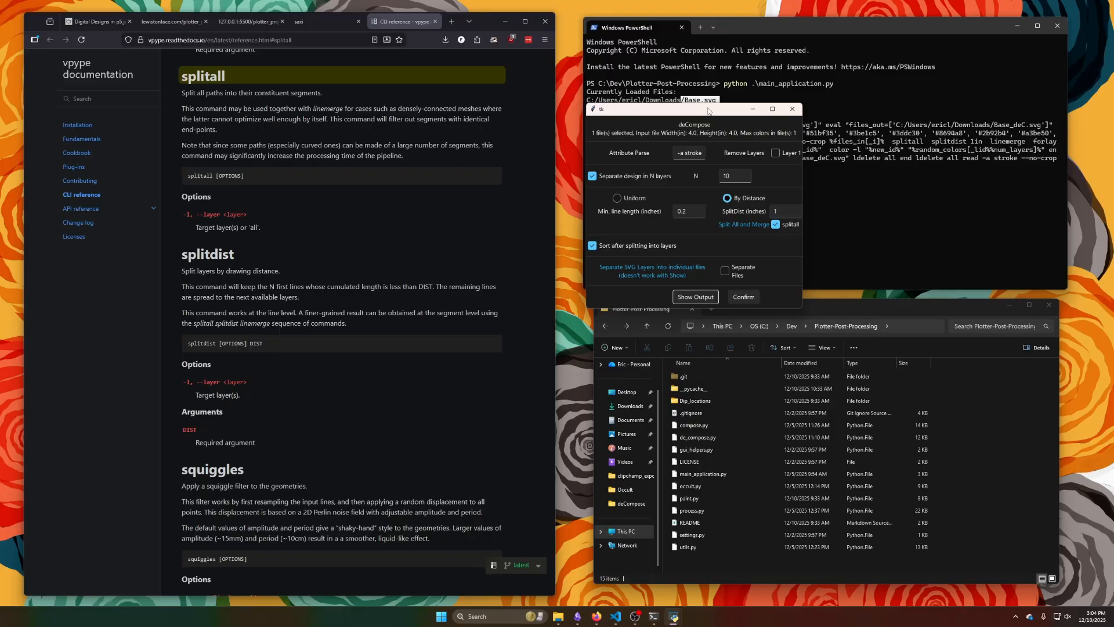
- Move the deCompose window off the terminal and highlight the full vpype command printed there
drag(708, 111, 461, 127)
click(655, 145)
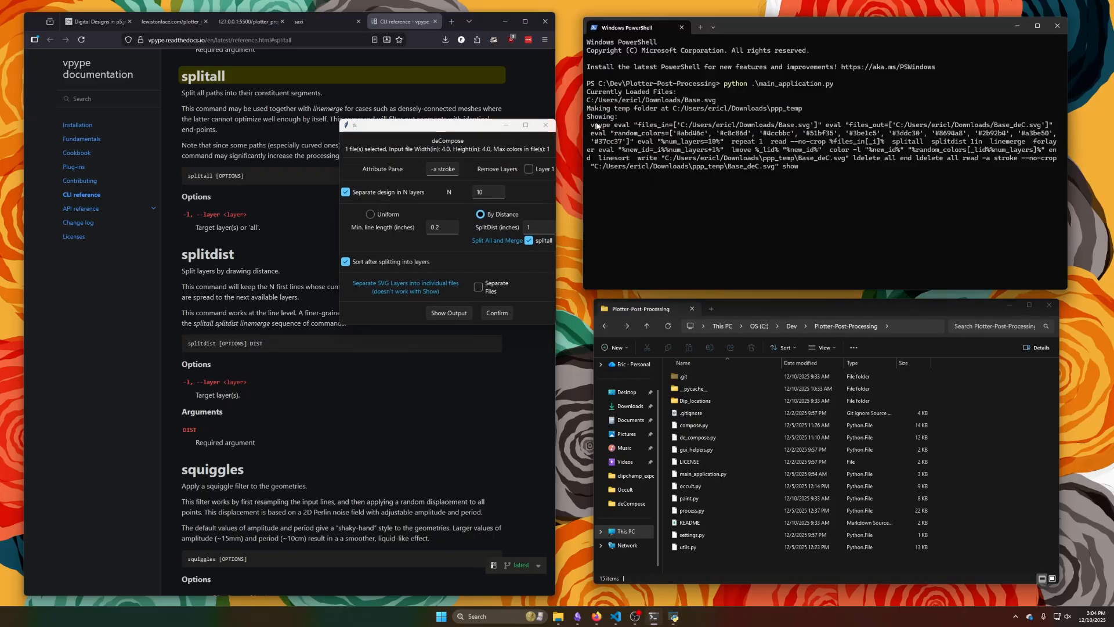
drag(592, 125, 797, 172)
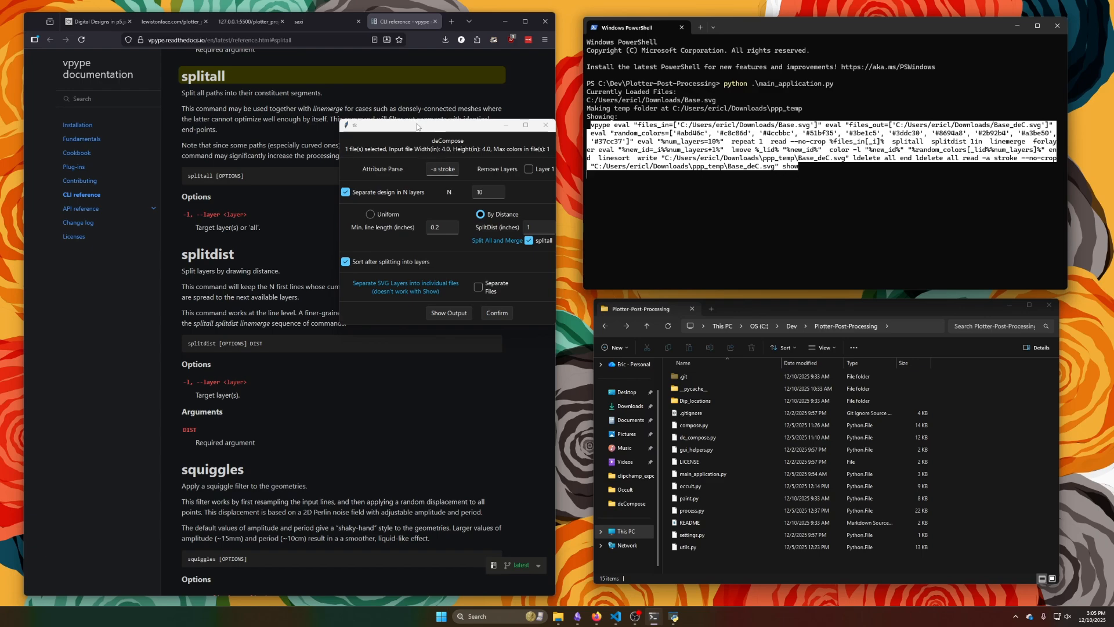
- Preview the deCompose output again and narrow the vpype viewer so that it sits beside the other windows
drag(417, 126, 663, 97)
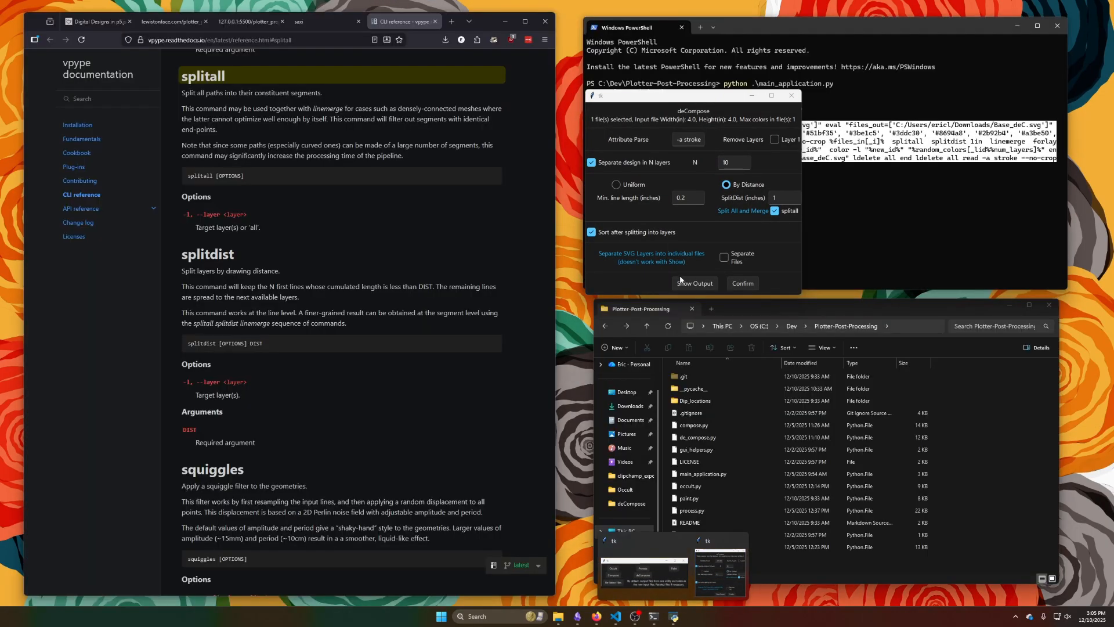
click(687, 285)
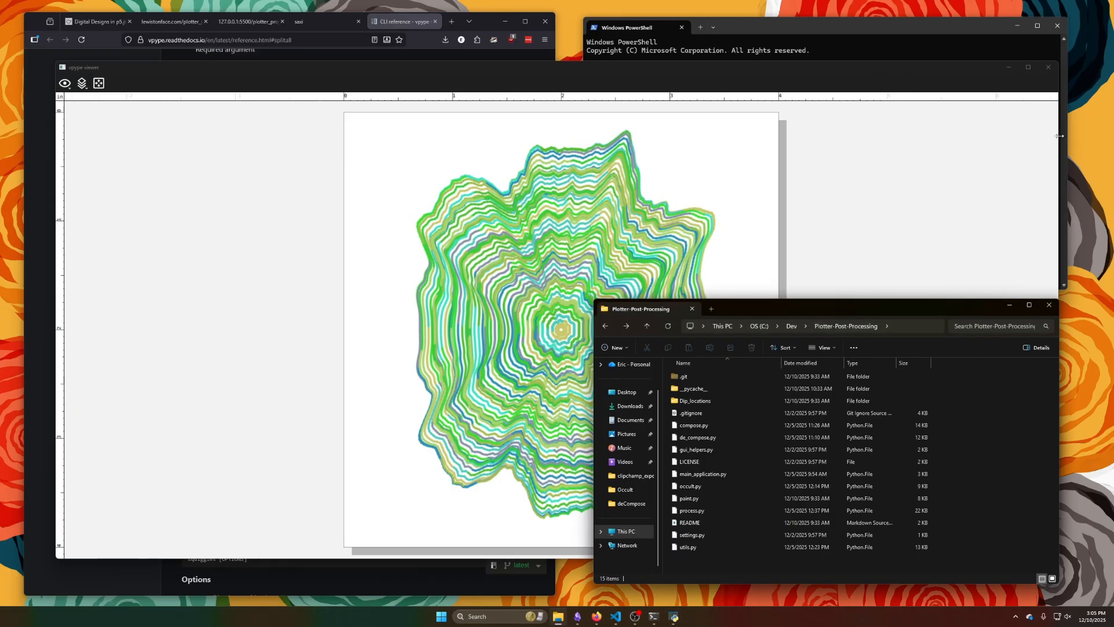
drag(1059, 136, 521, 136)
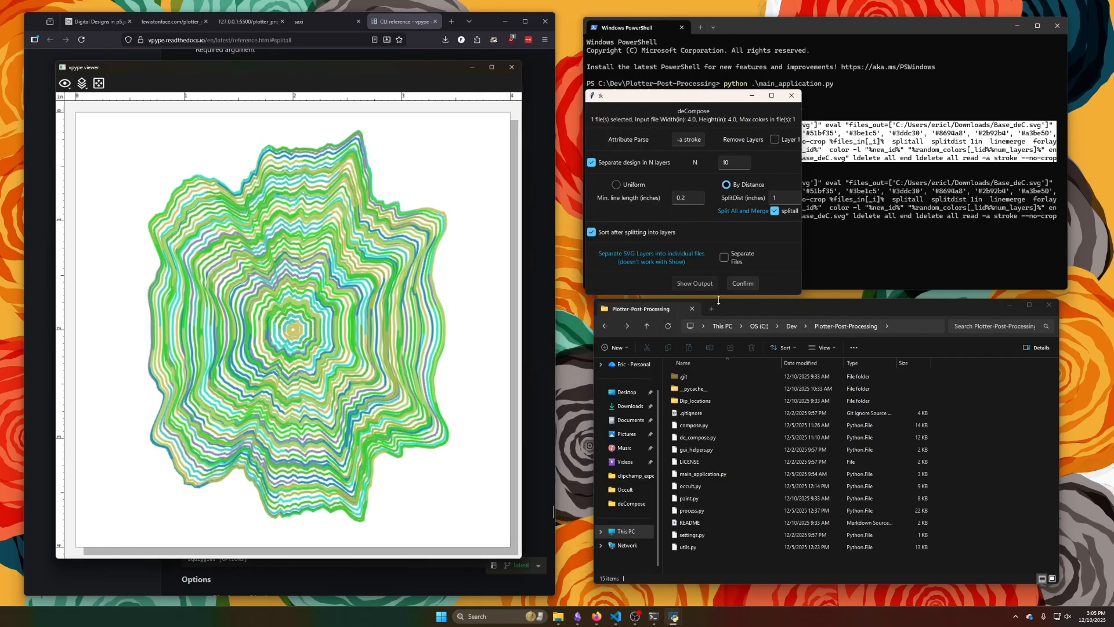
click(732, 309)
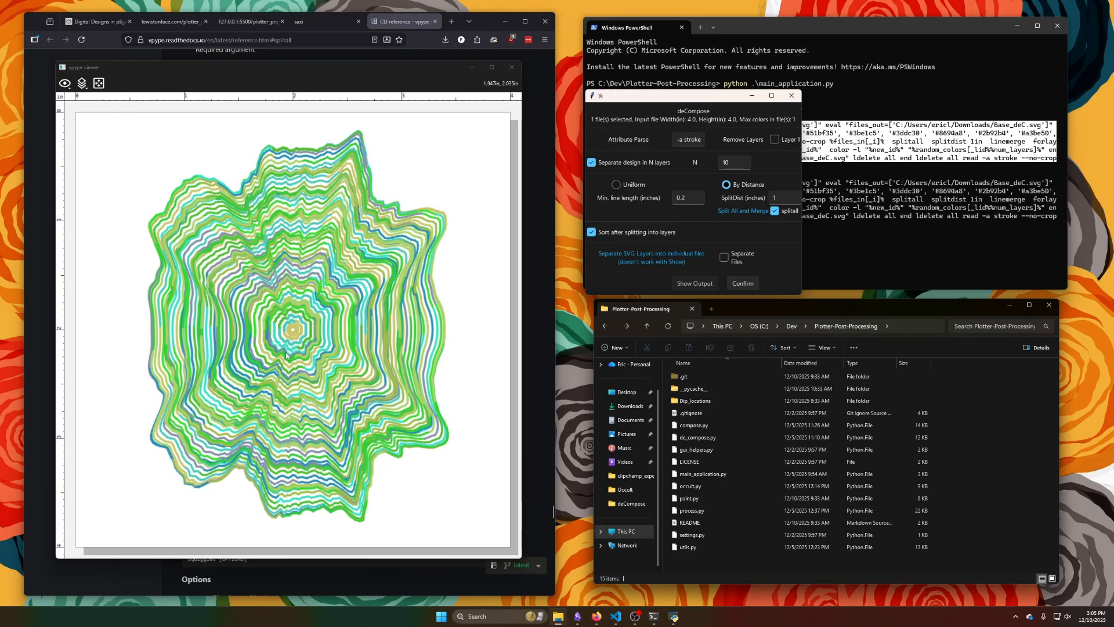
drag(285, 355, 255, 361)
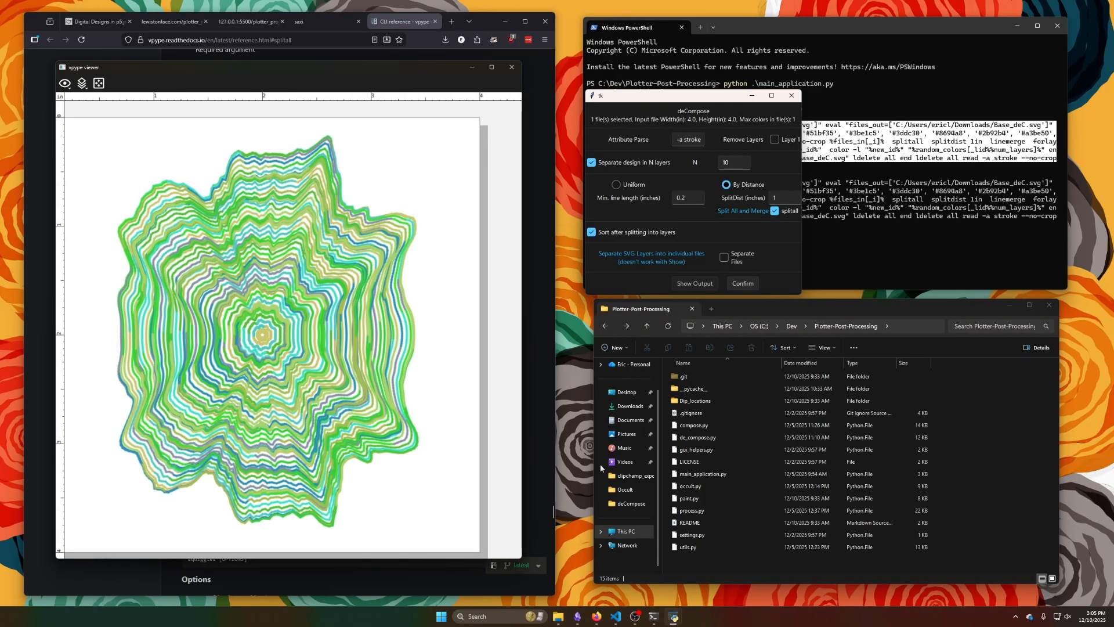
- Check the ppp_temp folder in Downloads and confirm the deCompose operation
click(631, 409)
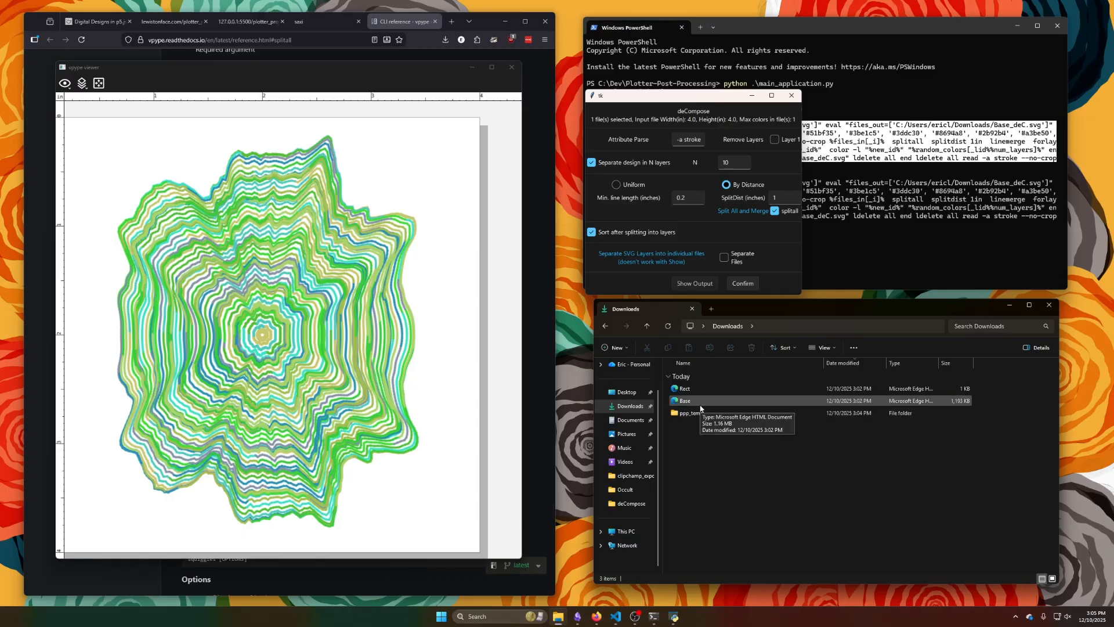
double_click(695, 414)
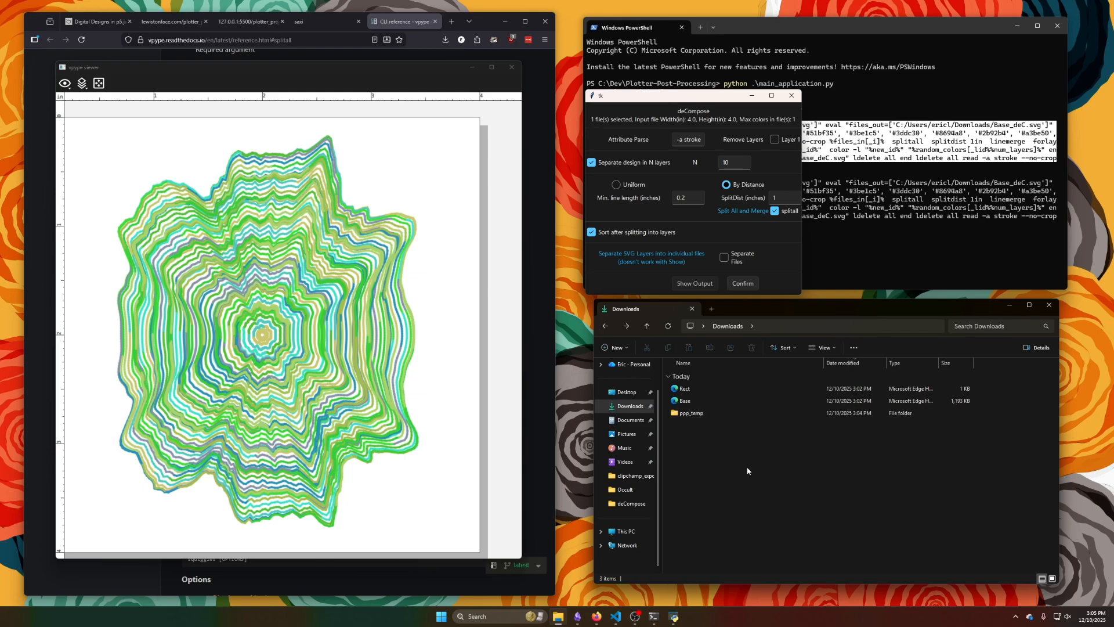
click(741, 284)
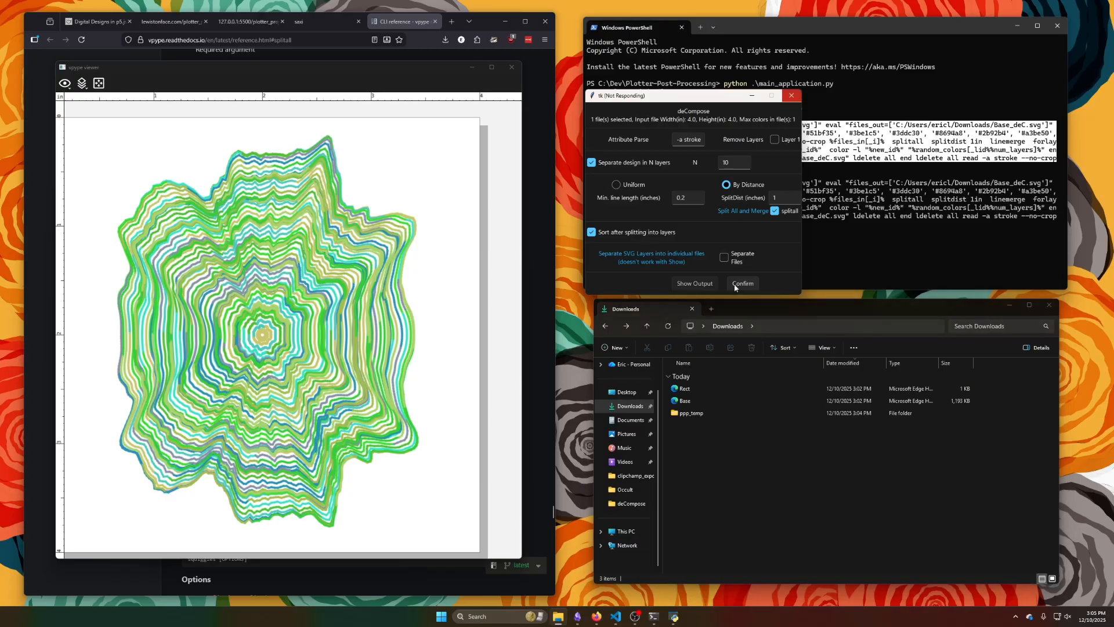
- Close the vpype preview, refresh the Downloads folder and select the Base_deC file
click(510, 69)
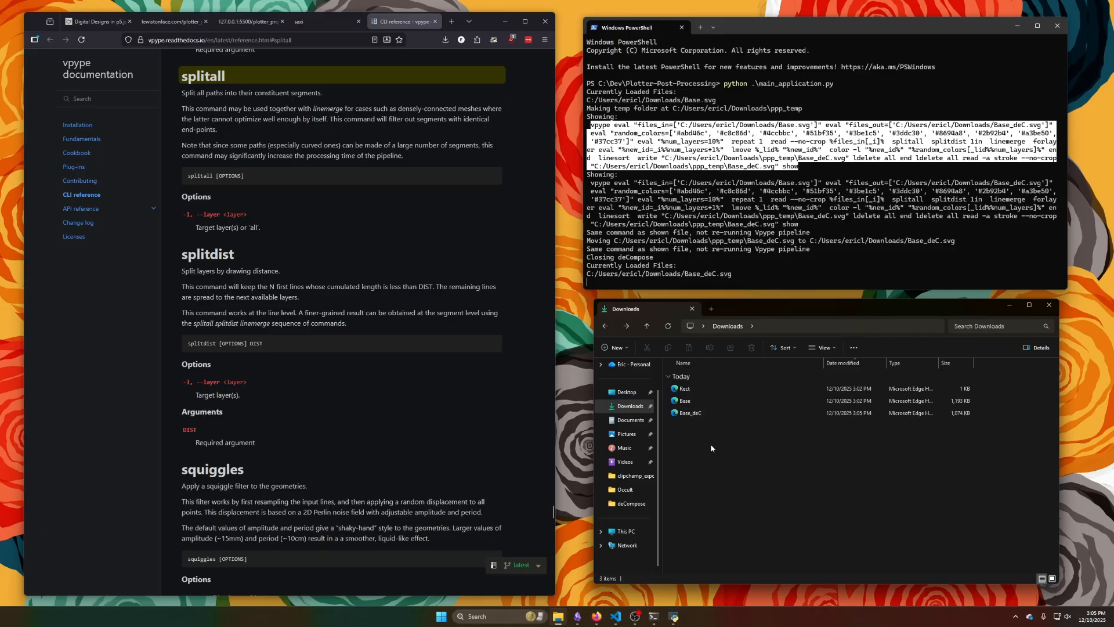
click(771, 327)
key(Return)
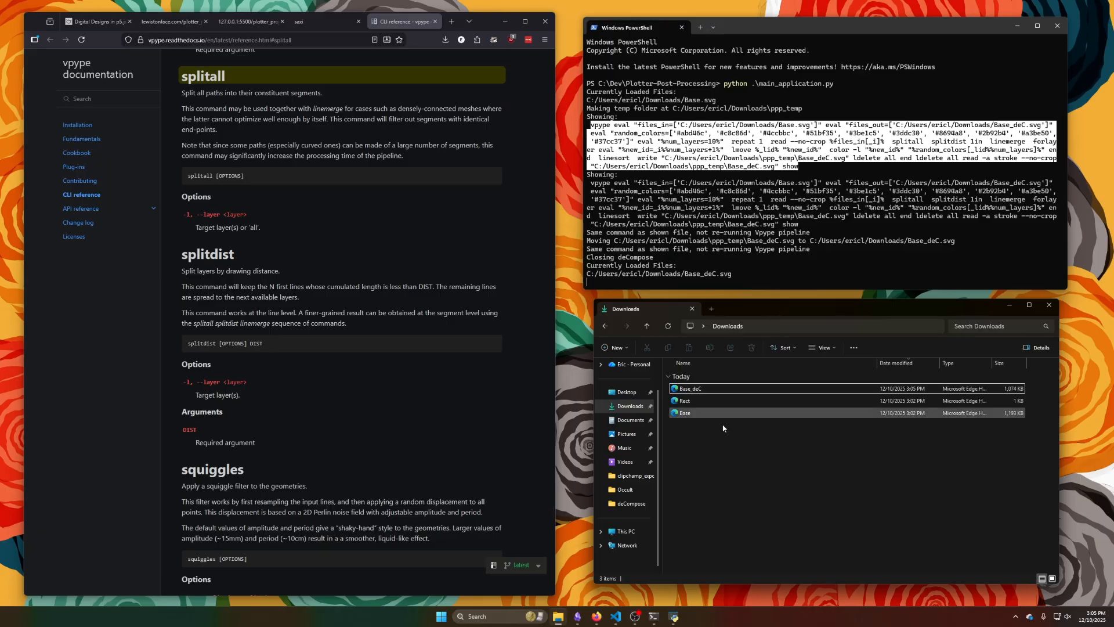
click(705, 394)
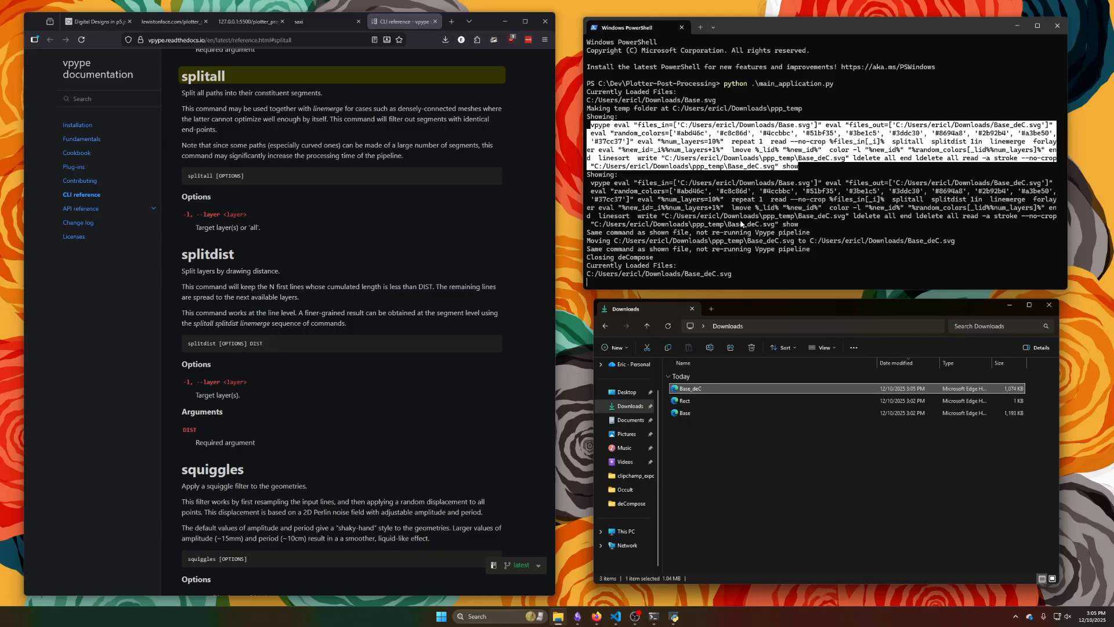
- Highlight the currently loaded Base_deC.svg path in the terminal to compare it with the file in Downloads
click(738, 224)
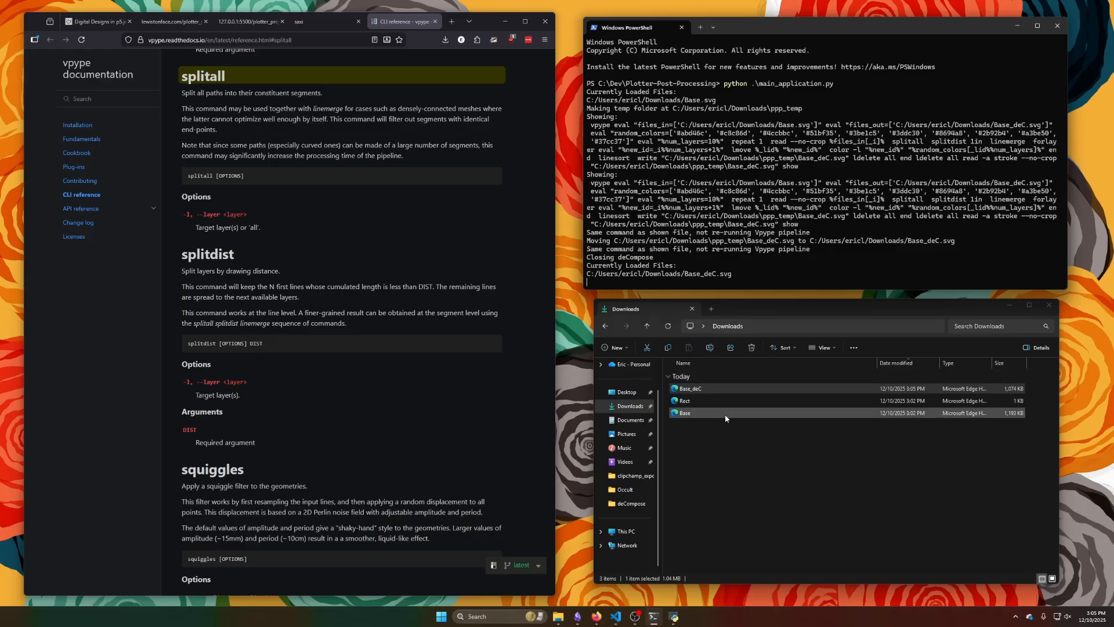
click(741, 392)
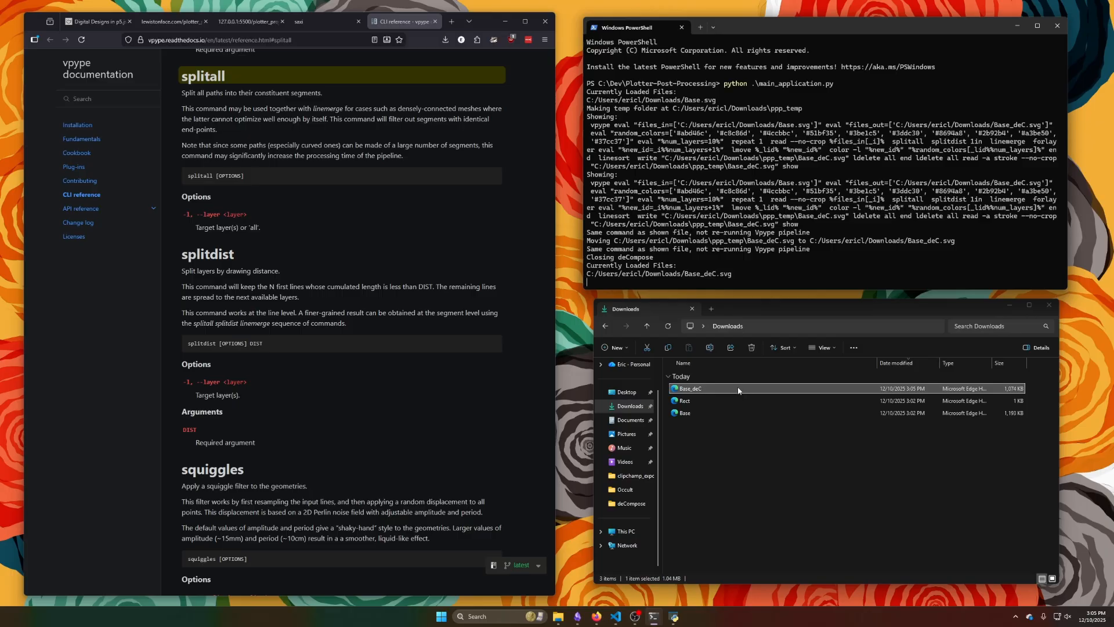
drag(734, 276, 596, 276)
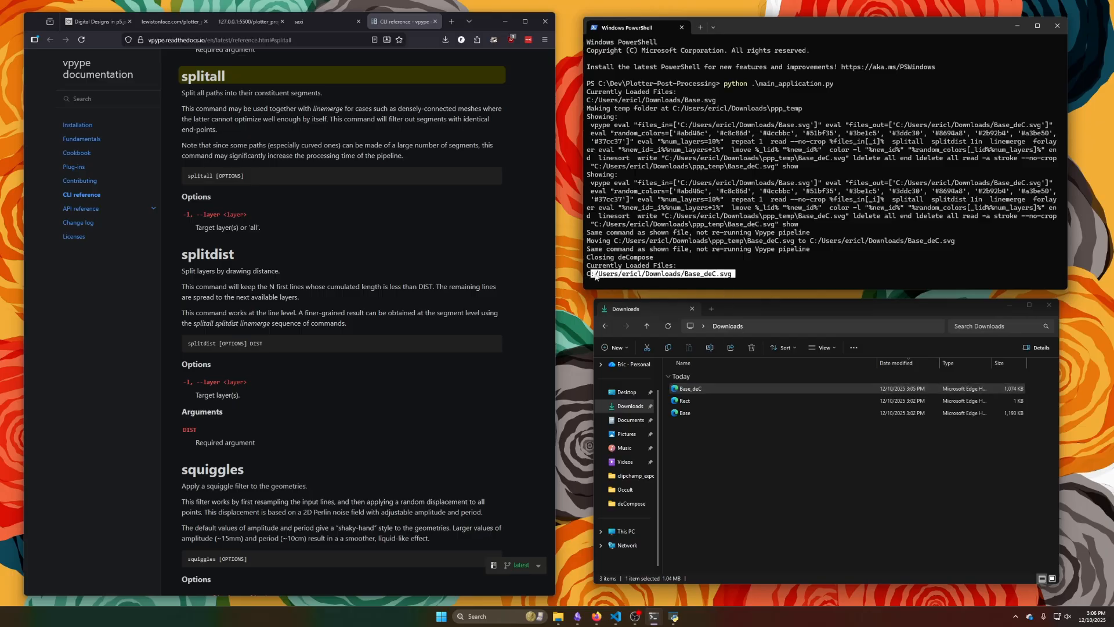
- Reopen deCompose for Base_deC.svg, mark every layer except 5 and 9 for removal, and preview the output
click(674, 619)
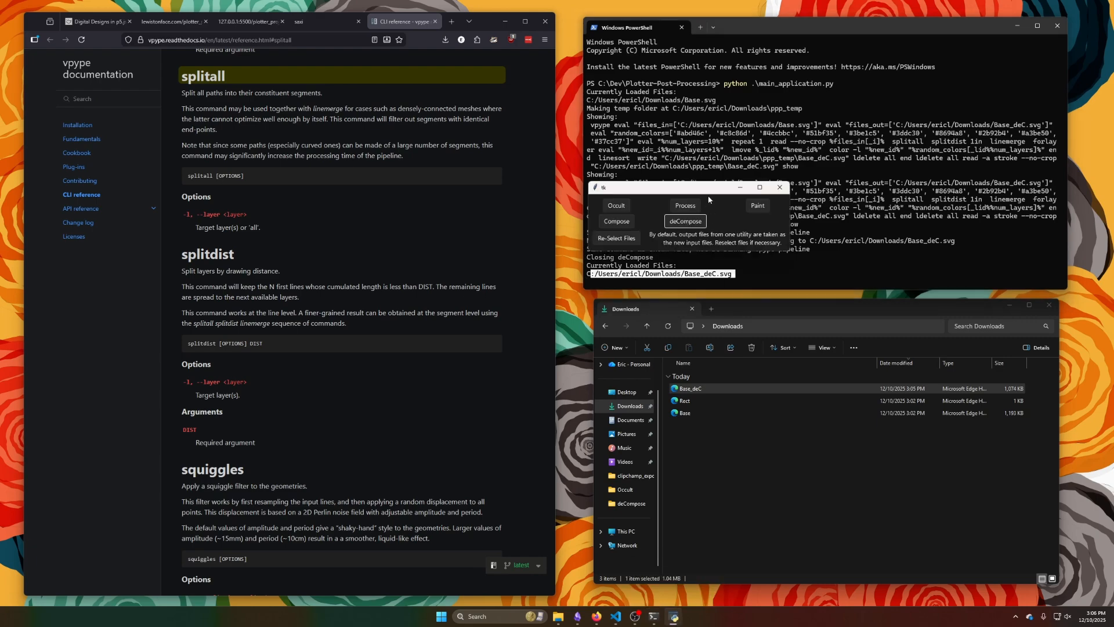
click(686, 221)
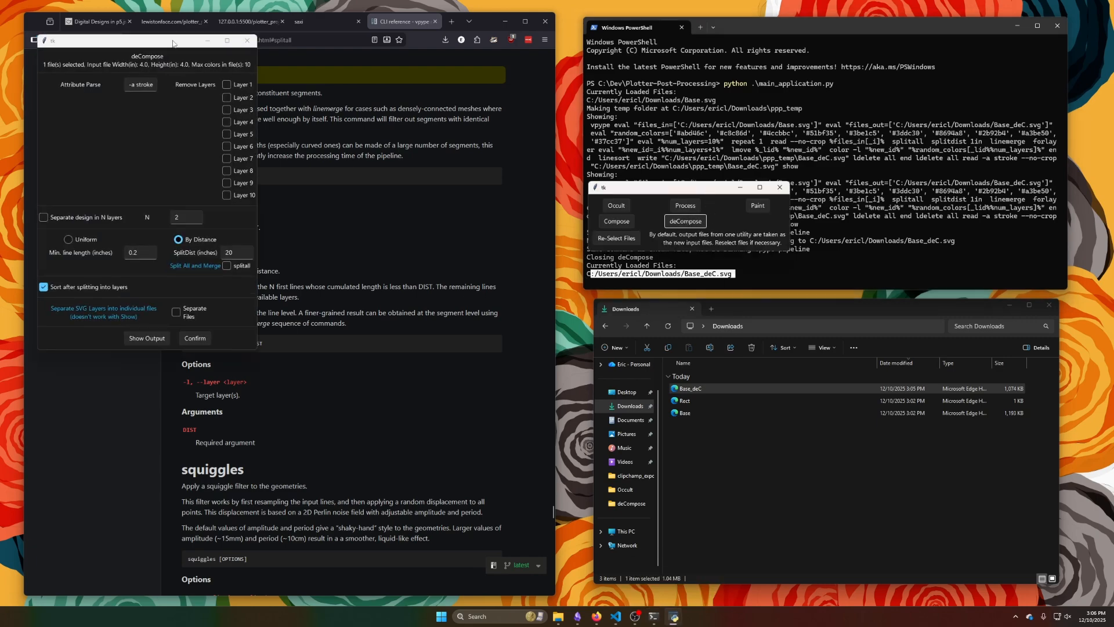
drag(174, 44, 677, 68)
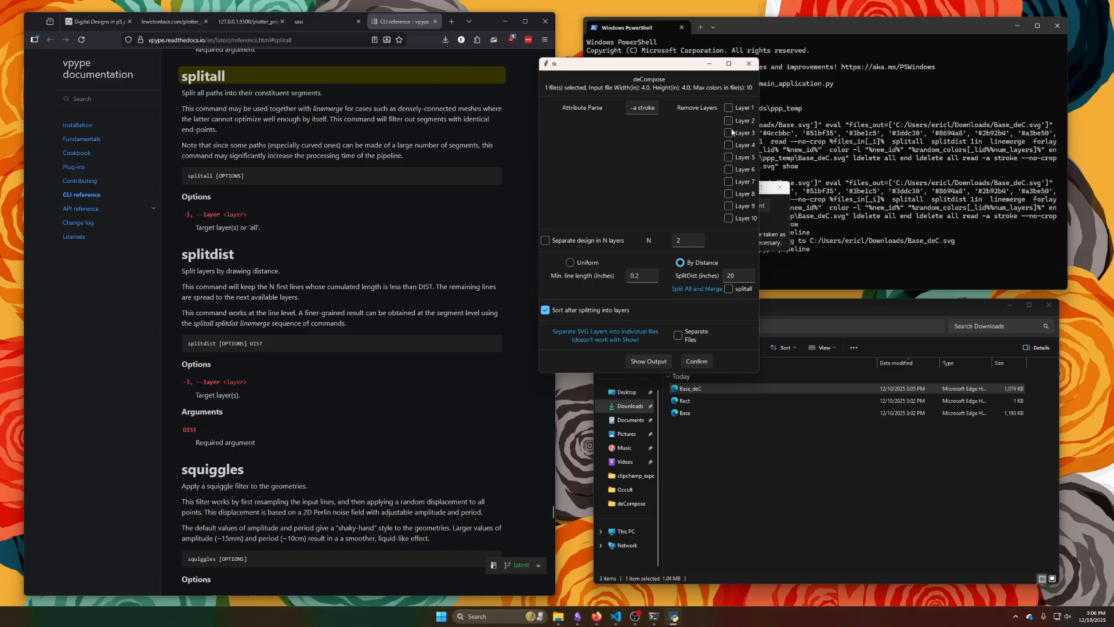
click(728, 108)
click(729, 145)
click(729, 169)
click(729, 194)
click(729, 182)
click(649, 361)
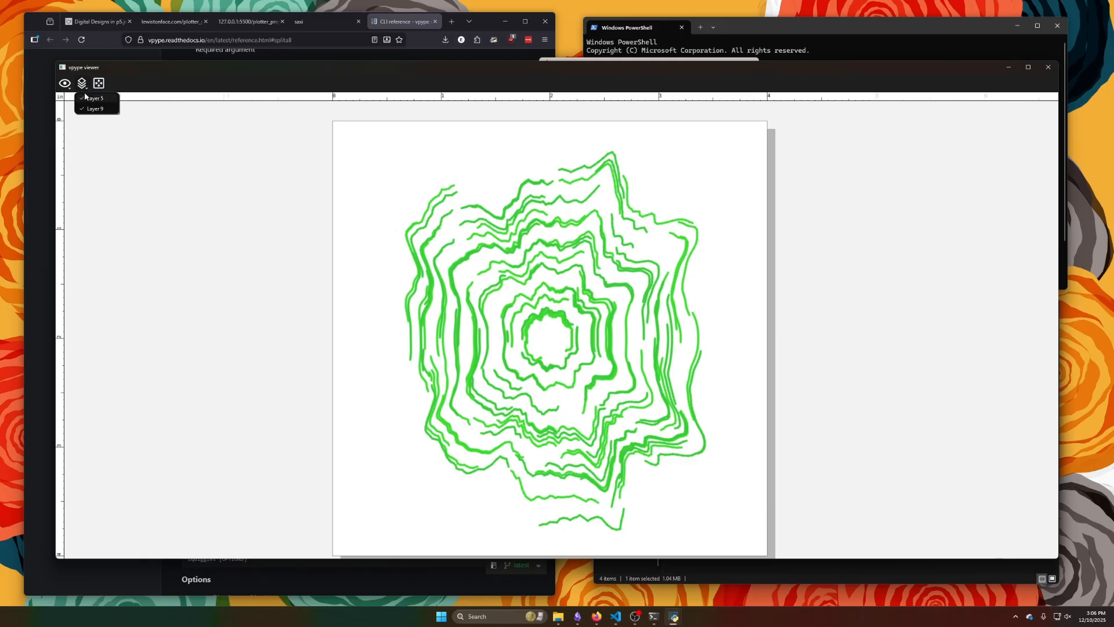
- Examine the overlap of the two remaining layers up close in the preview and close the viewer
scroll(426, 245, up, 10)
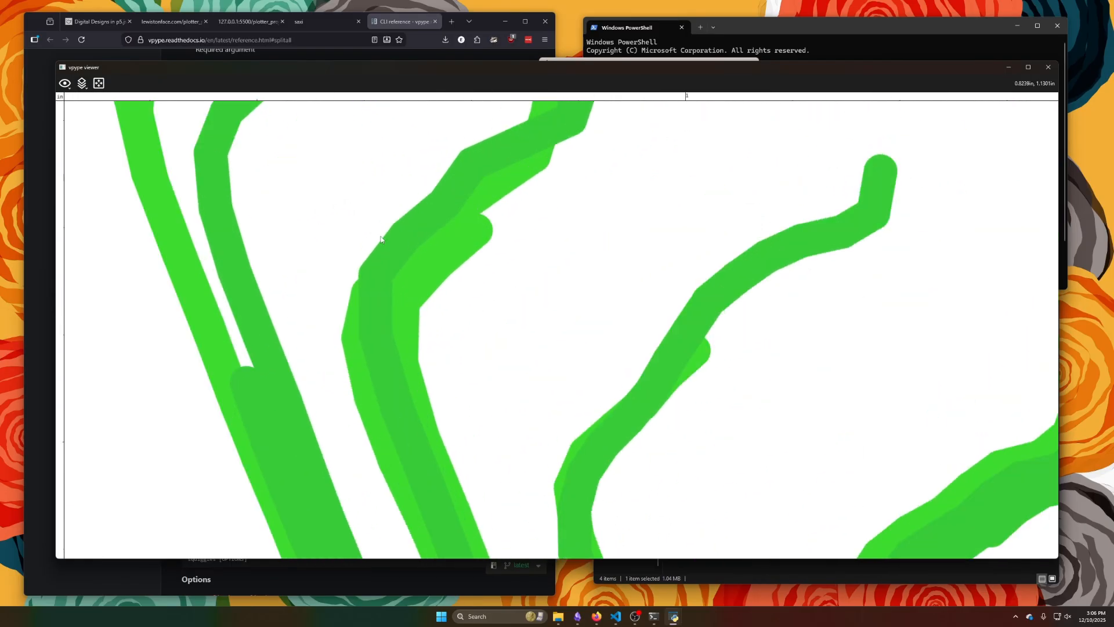
scroll(381, 239, down, 6)
scroll(388, 239, down, 5)
scroll(522, 240, up, 8)
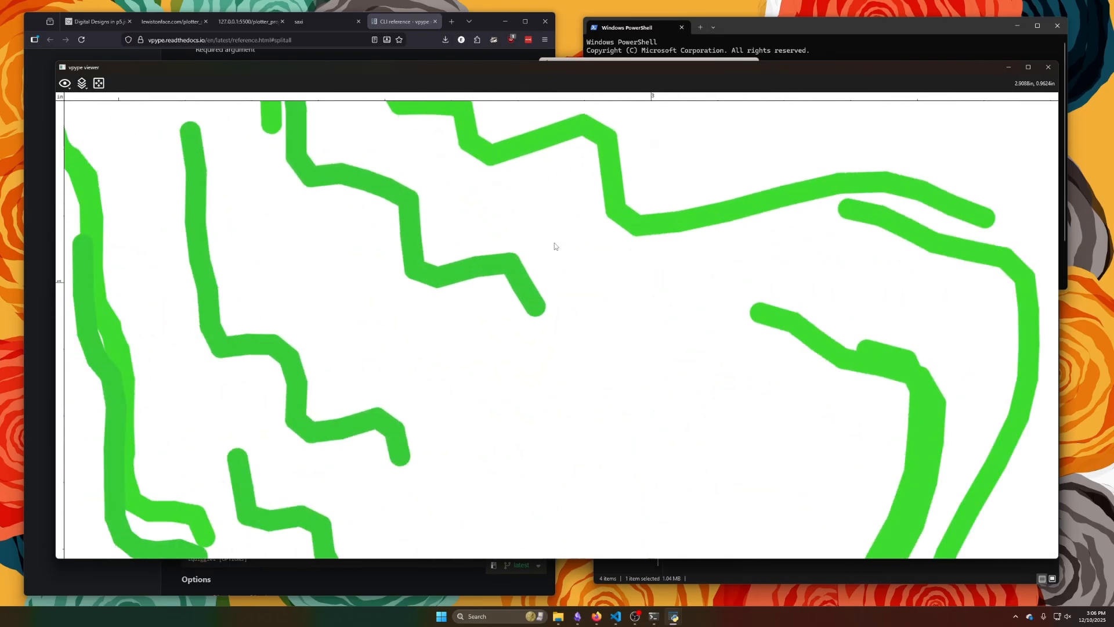
scroll(555, 243, down, 4)
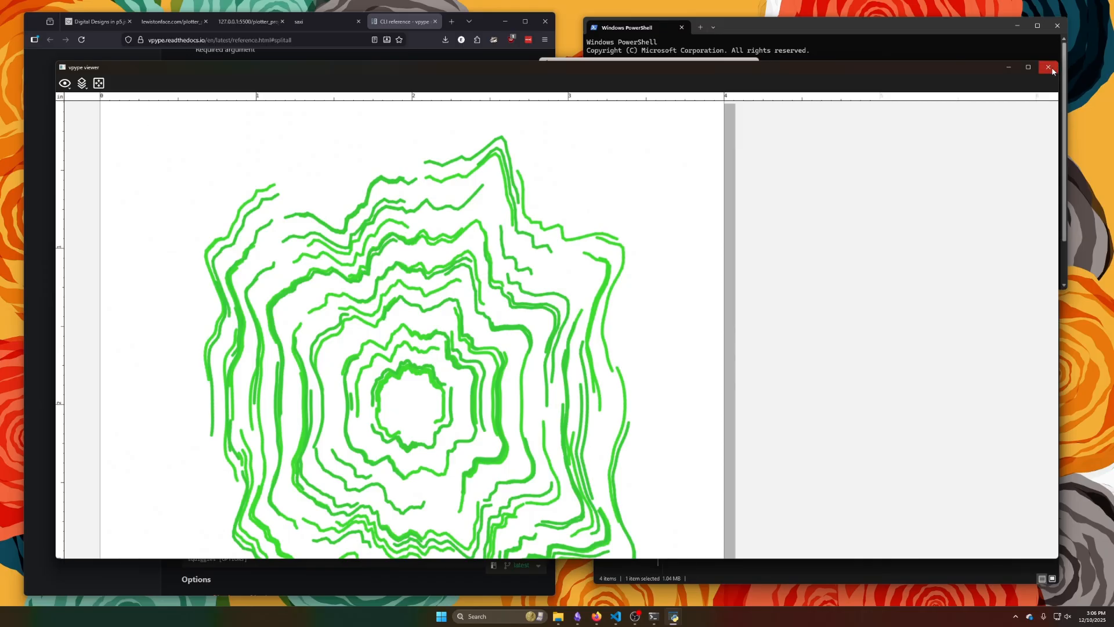
click(1047, 66)
- Keep layer 8 instead of layer 9, then preview and inspect the two remaining layers
click(659, 154)
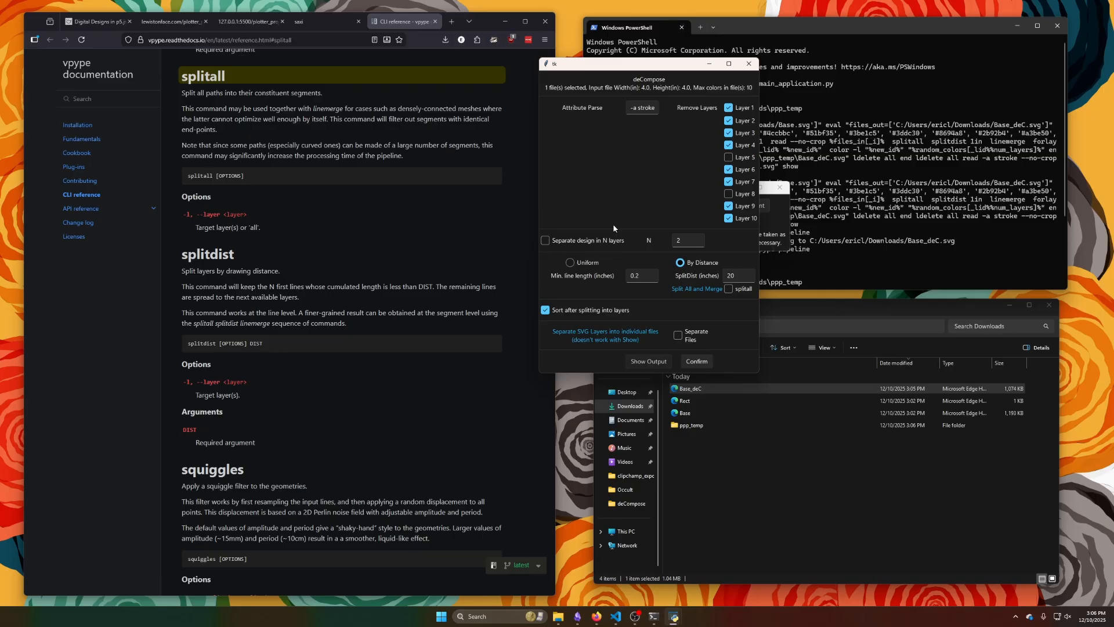
scroll(504, 295, up, 5)
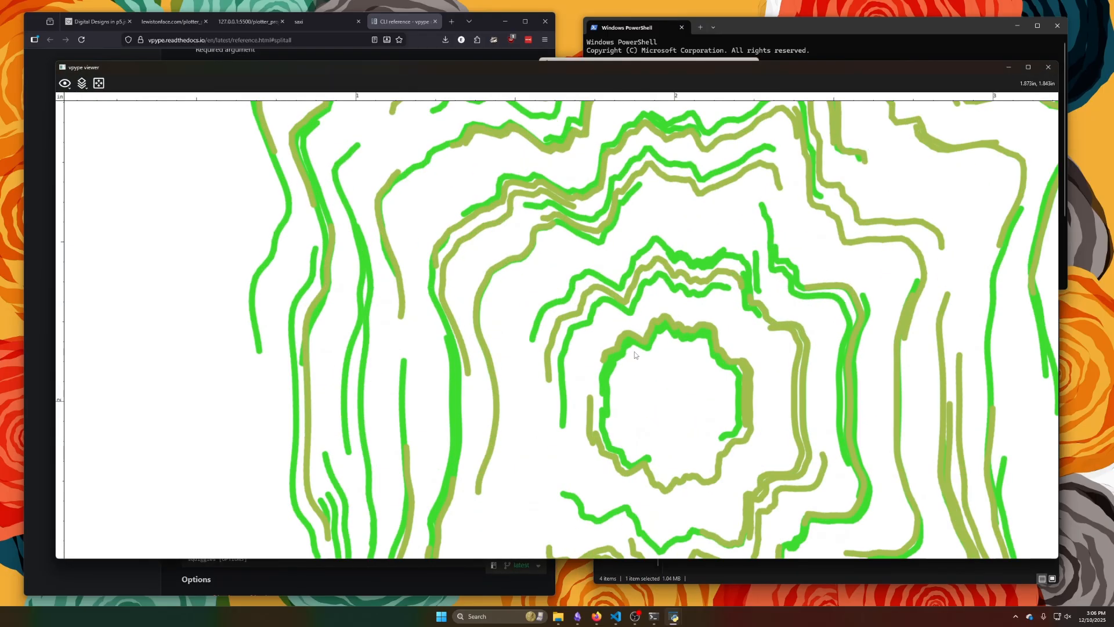
drag(635, 351, 383, 180)
scroll(400, 198, down, 2)
mouse_move(436, 230)
mouse_down()
mouse_move(524, 360)
mouse_move(524, 310)
mouse_up()
scroll(524, 360, down, 2)
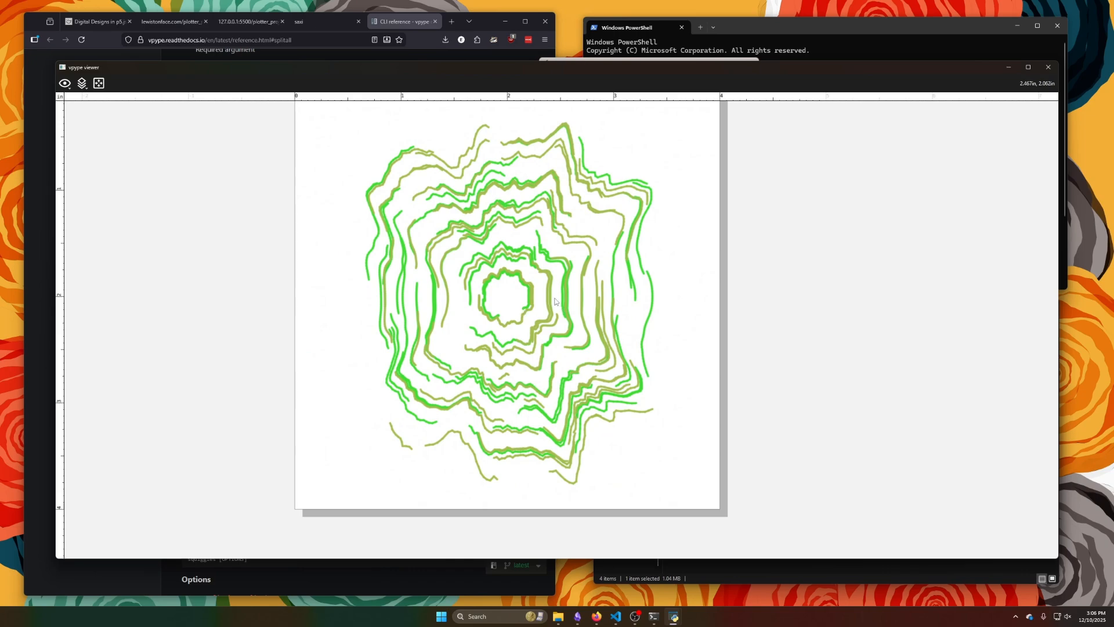
click(1048, 67)
- Confirm the deCompose layer removal and refresh the Downloads folder
click(702, 366)
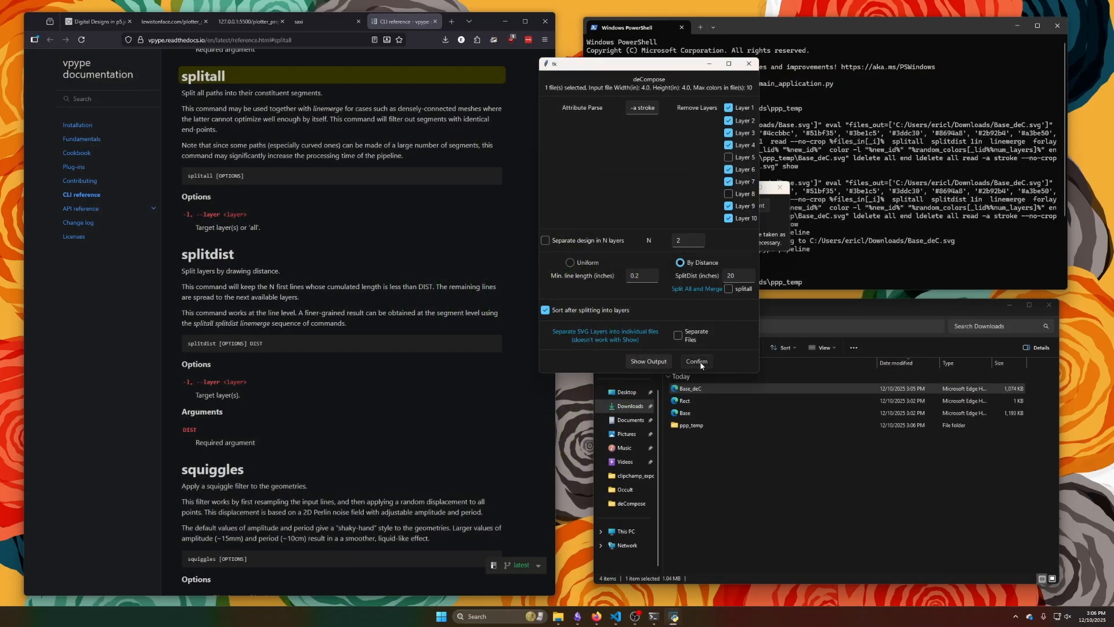
click(724, 444)
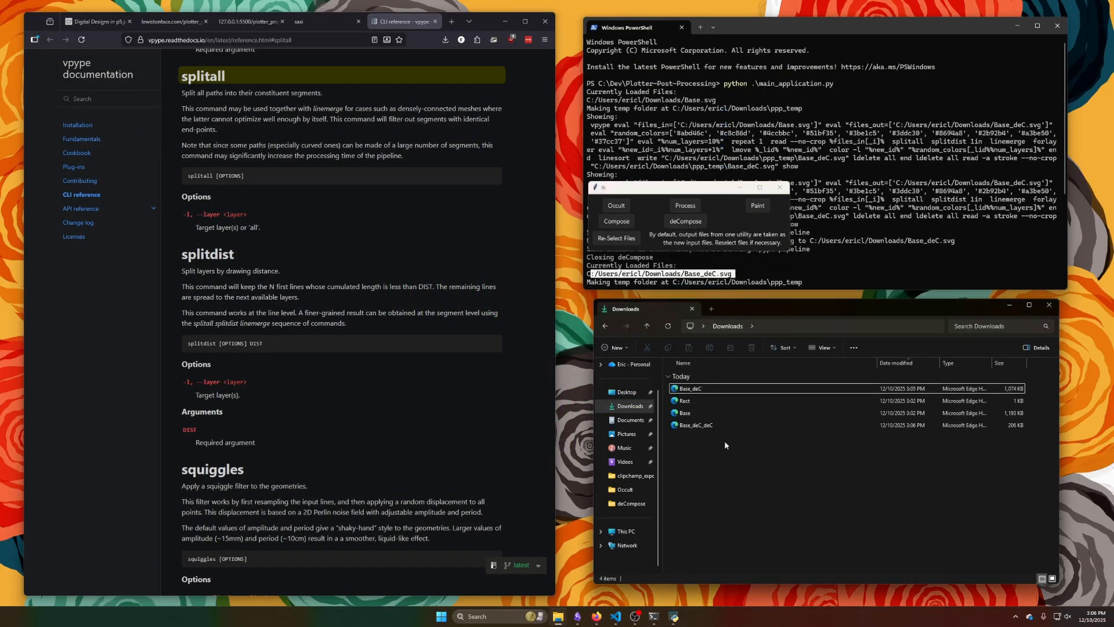
click(812, 327)
key(Return)
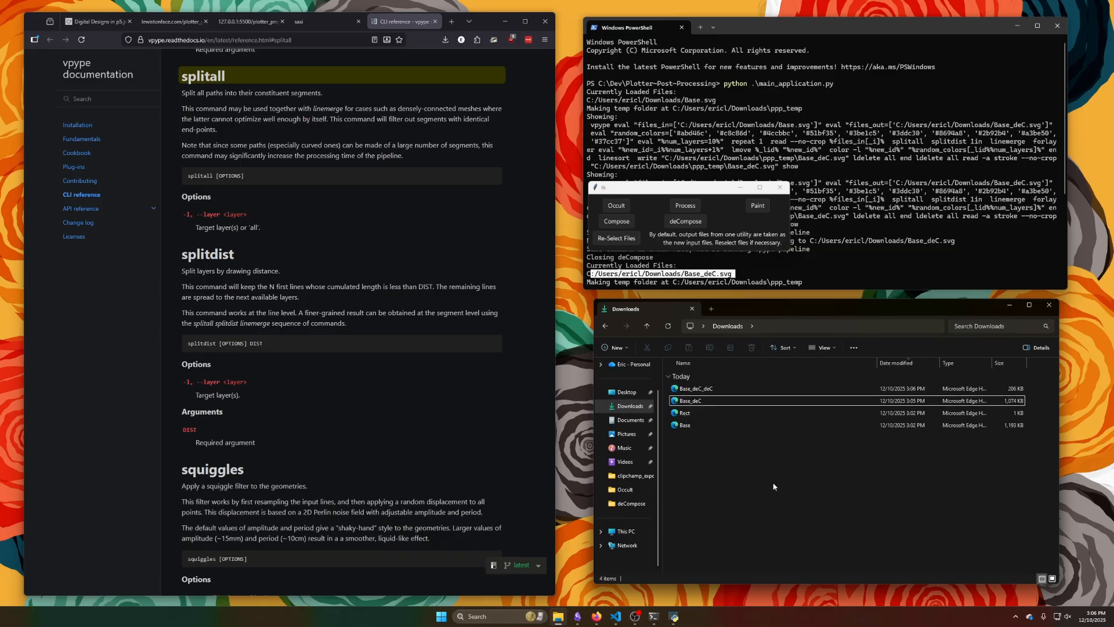
- Delete the Base_deC file from Downloads and rename Base_deC_deC as Paint_Layers
click(713, 405)
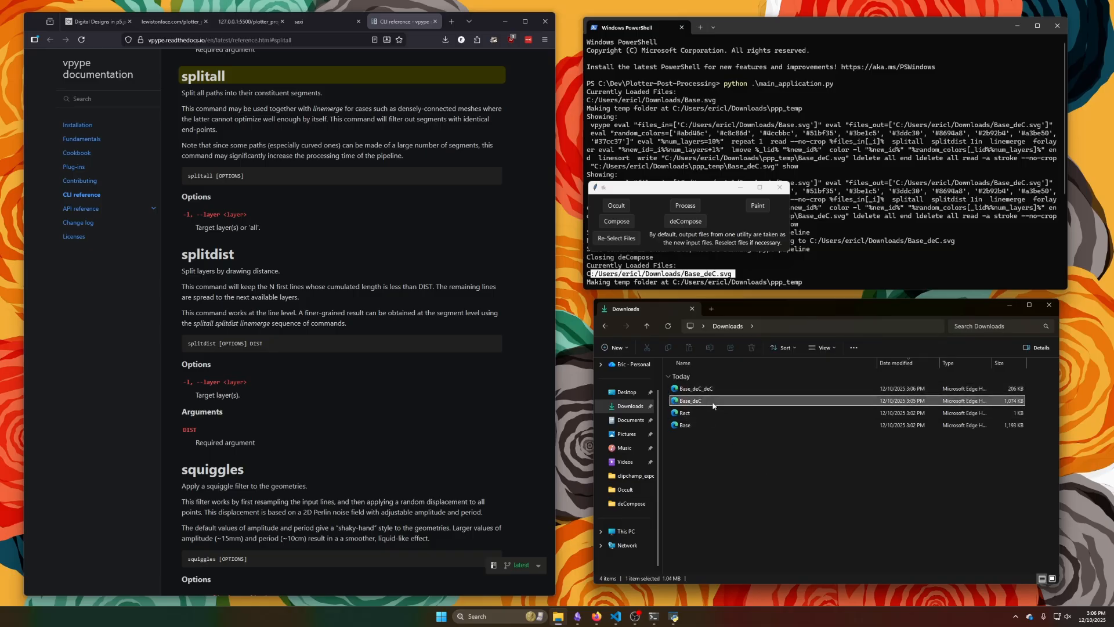
key(Delete)
click(718, 389)
key(F2)
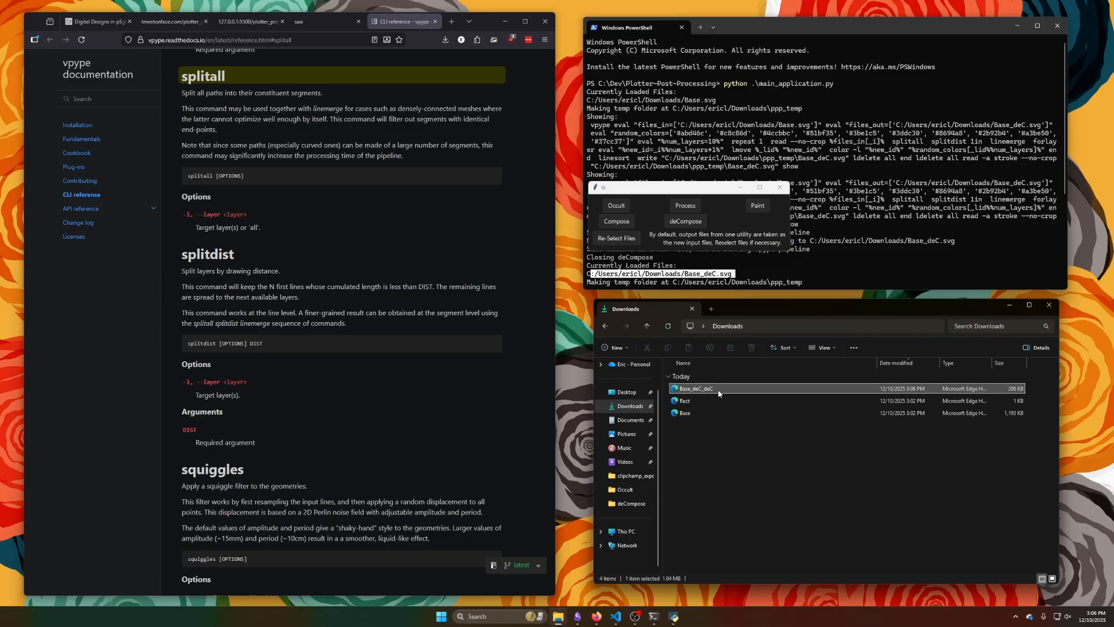
text(Paint_Layers)
key(Return)
click(737, 479)
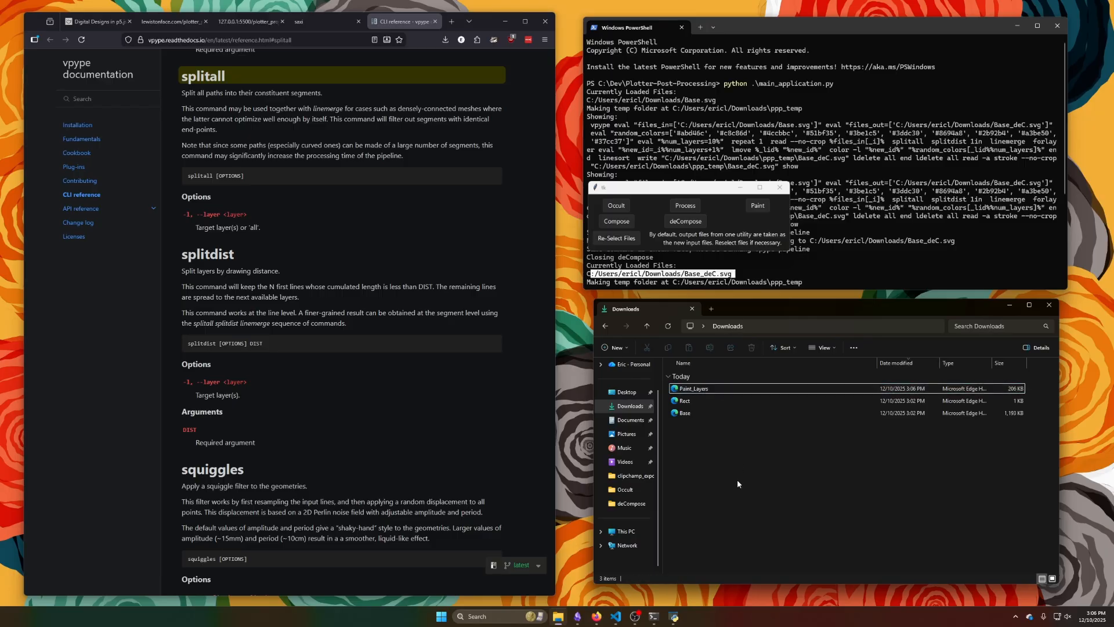
- Re-select the design files, loading Base and Rect from Downloads
click(658, 194)
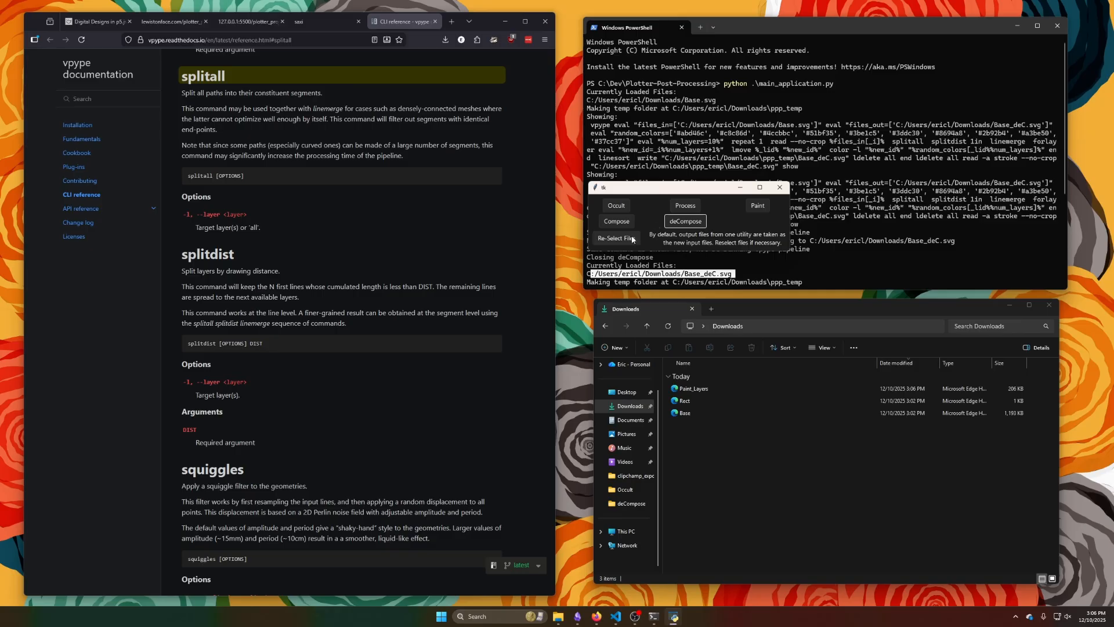
click(616, 238)
click(699, 301)
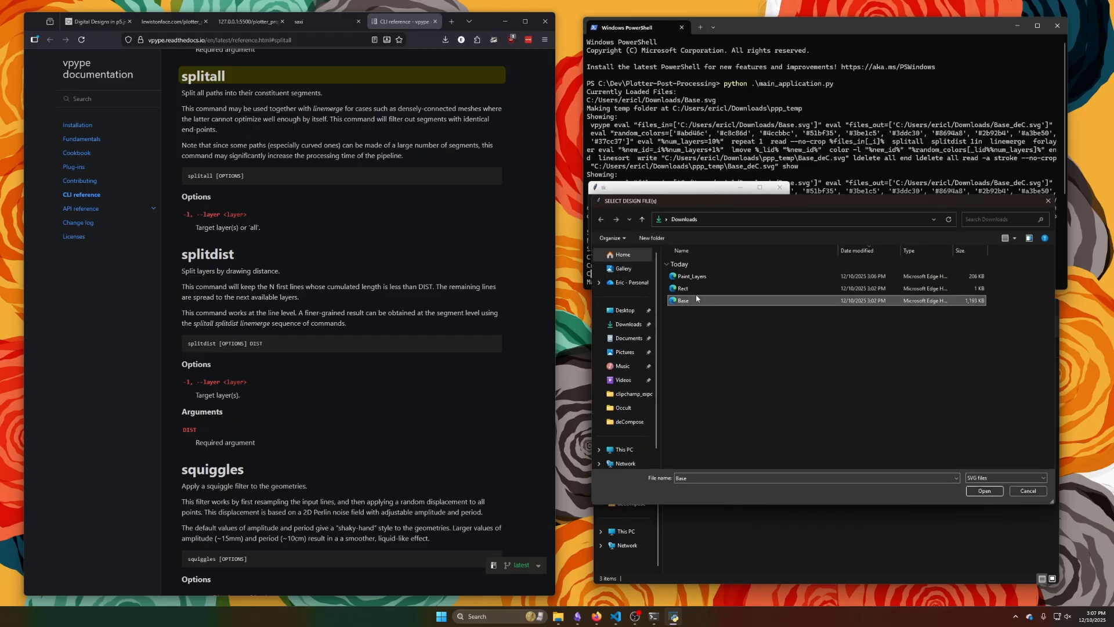
ctrl+click(695, 288)
click(984, 491)
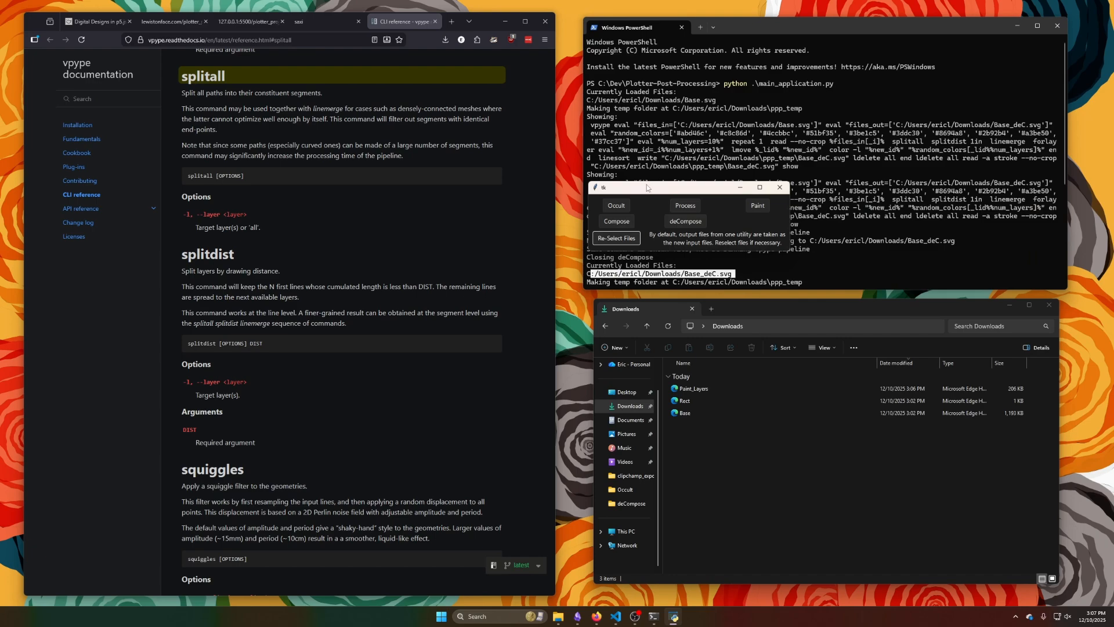
- Open Compose and set both Rect.svg and Base.svg to a single layer with their colours overwritten
click(630, 223)
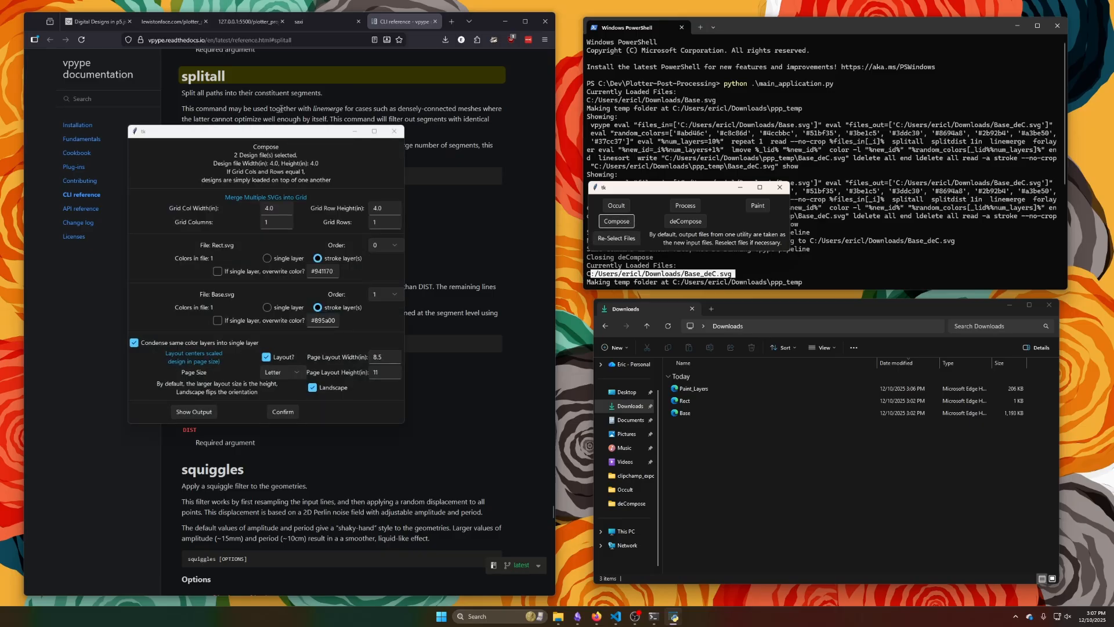
drag(249, 131, 683, 105)
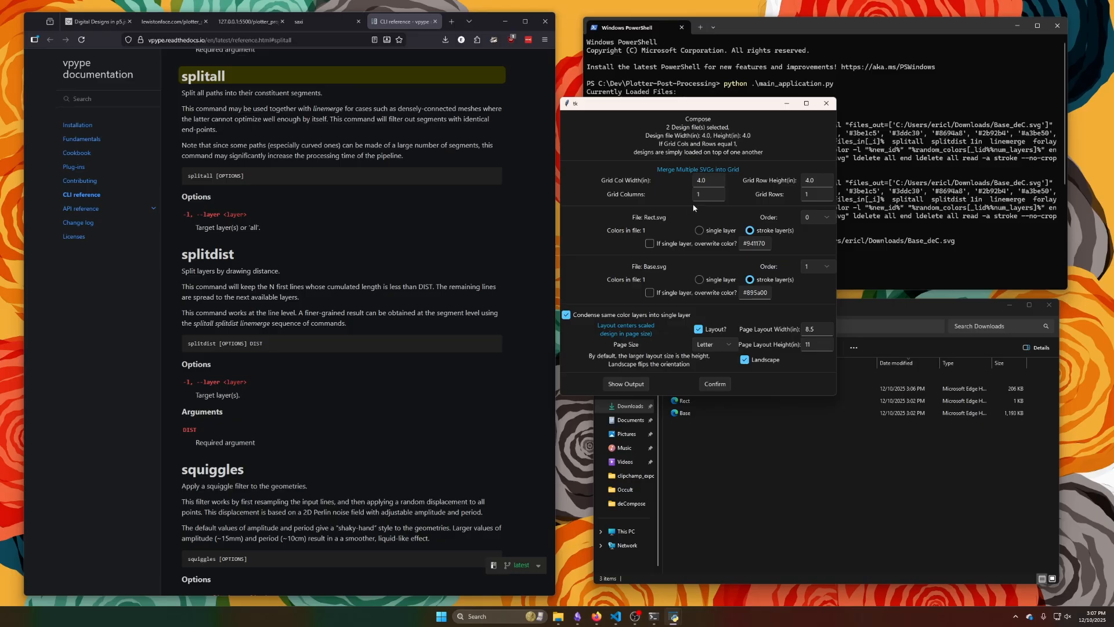
click(699, 231)
click(649, 244)
click(709, 283)
click(649, 293)
click(757, 293)
double_click(758, 292)
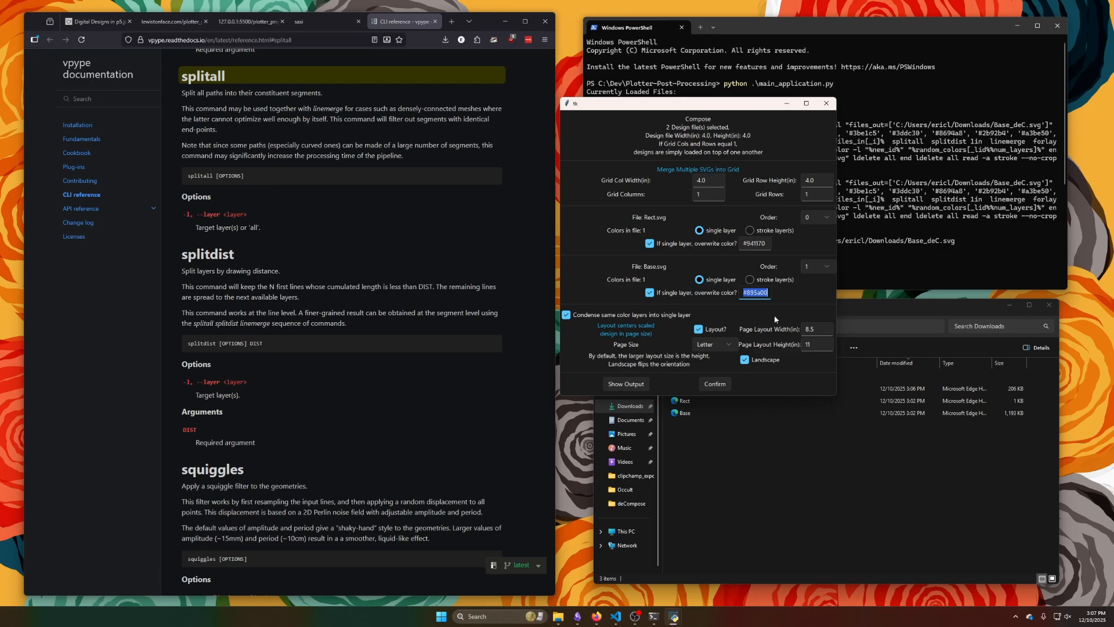
- Turn off same-colour layer condensing, page layout and landscape in Compose, and preview the output
click(566, 315)
click(698, 330)
click(745, 360)
click(626, 384)
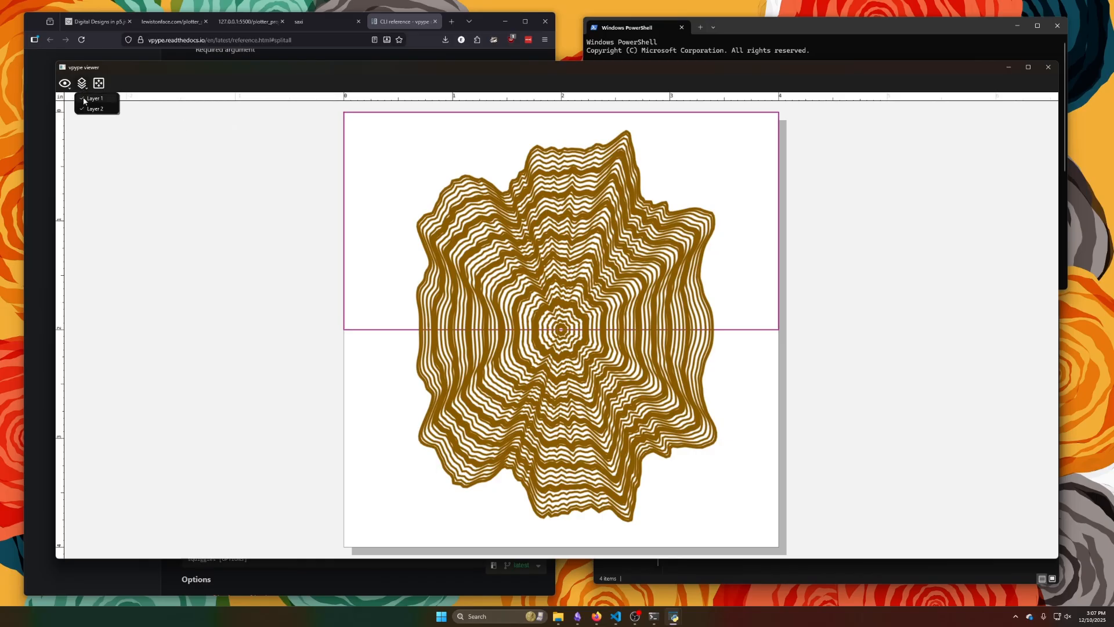
- Toggle the visibility of Layer 1 in the preview to examine the two composed layers, and close the viewer
click(83, 100)
click(82, 83)
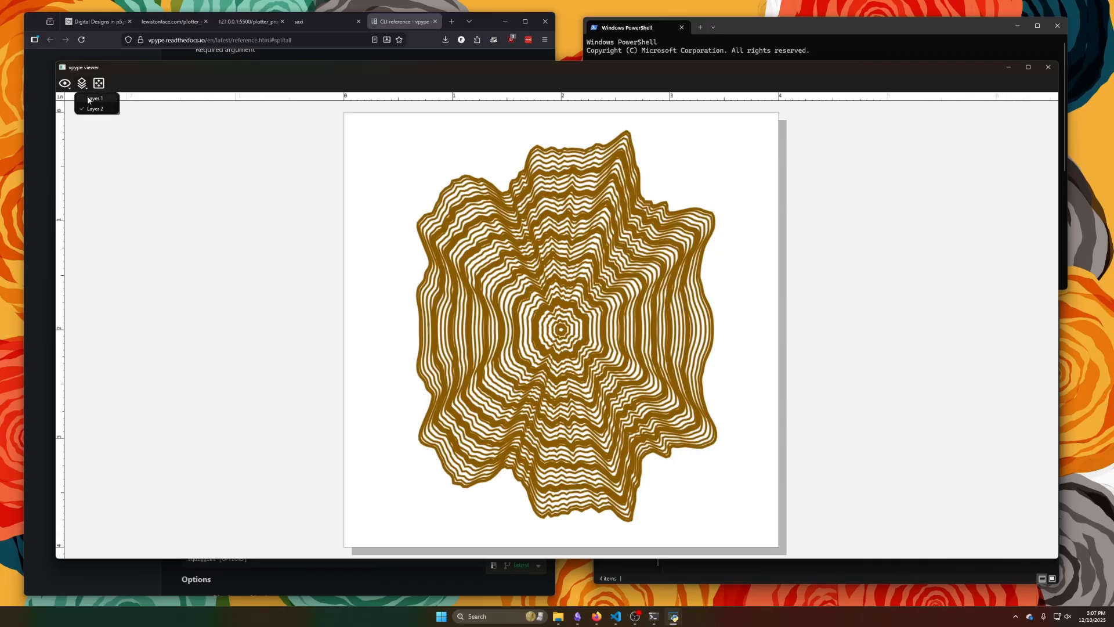
click(88, 99)
click(81, 83)
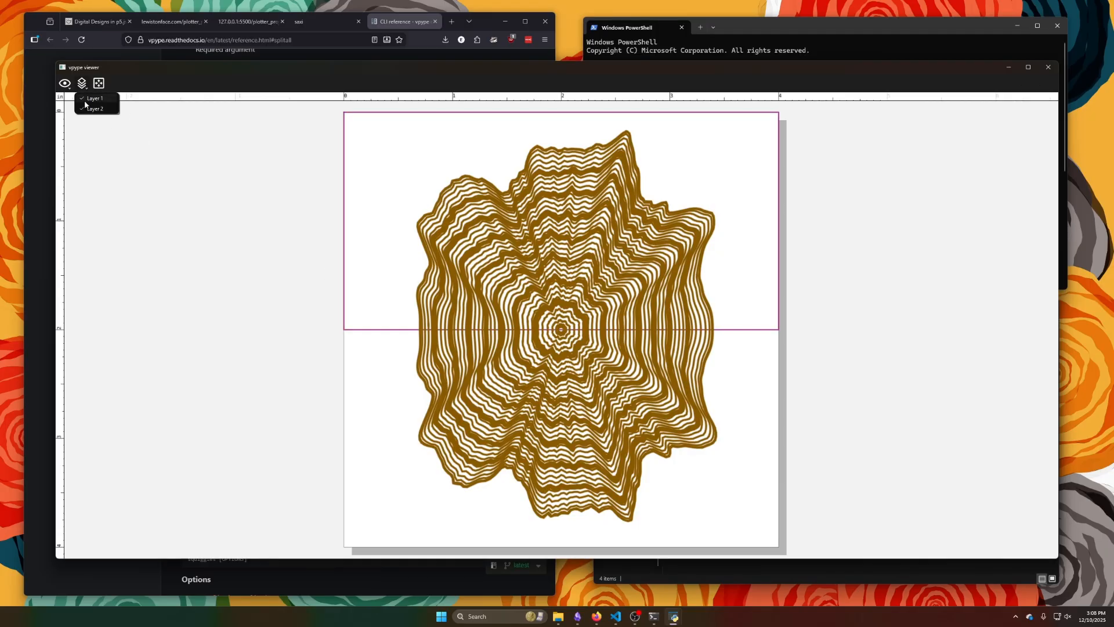
click(85, 102)
scroll(534, 362, right, 3)
scroll(530, 308, down, 2)
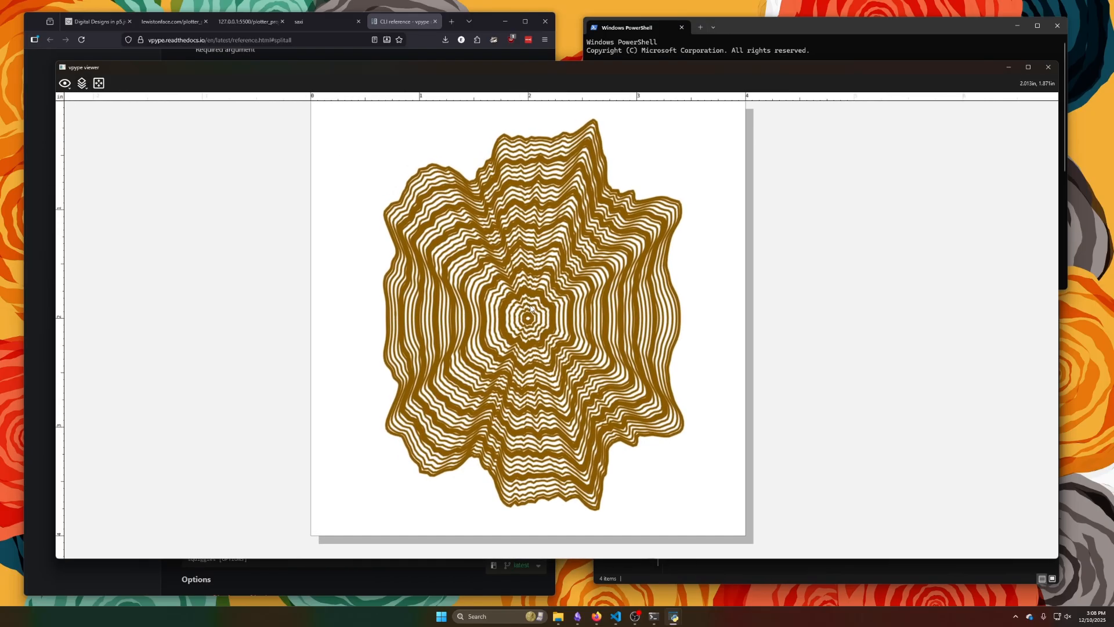
drag(530, 305, 531, 306)
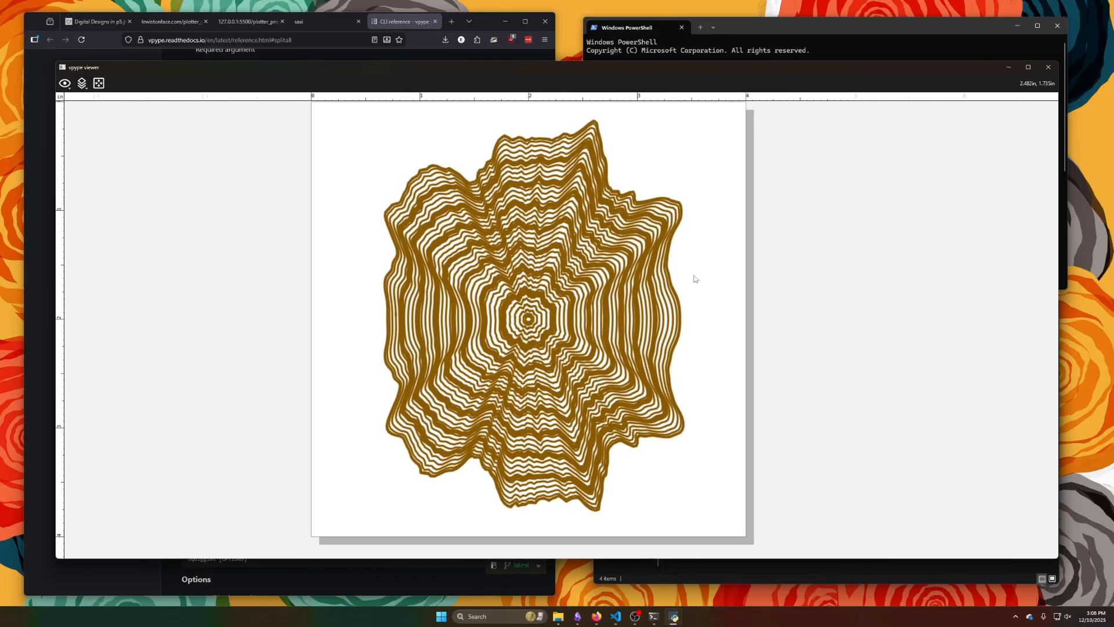
click(1048, 67)
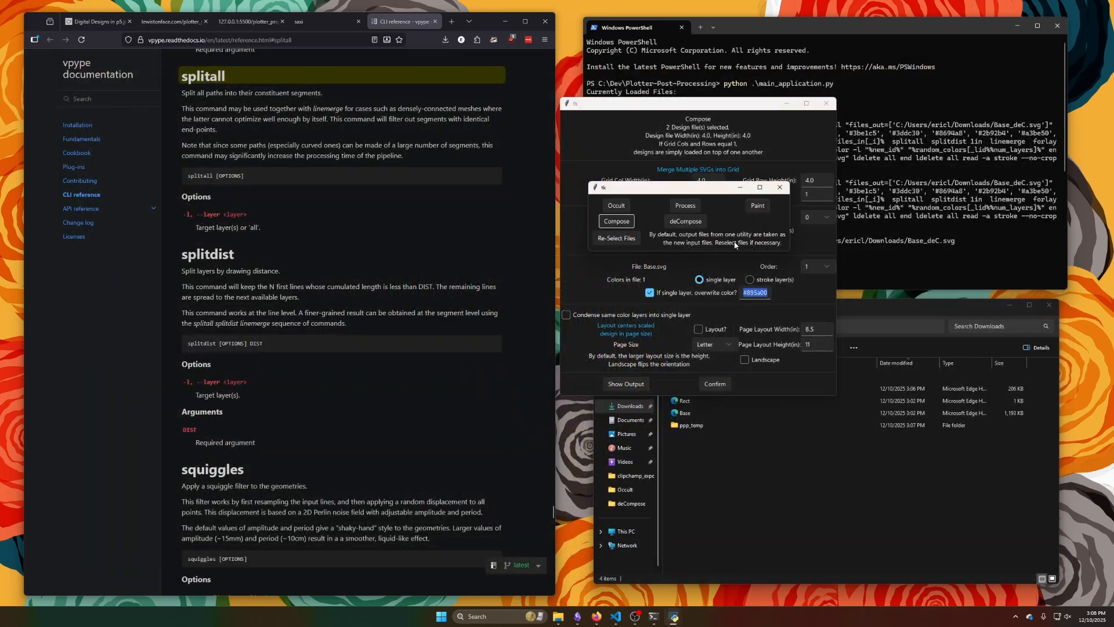
- Swap the stacking order in Compose, with Rect.svg at order 1 and Base.svg at 0, and preview the output
click(756, 110)
click(809, 218)
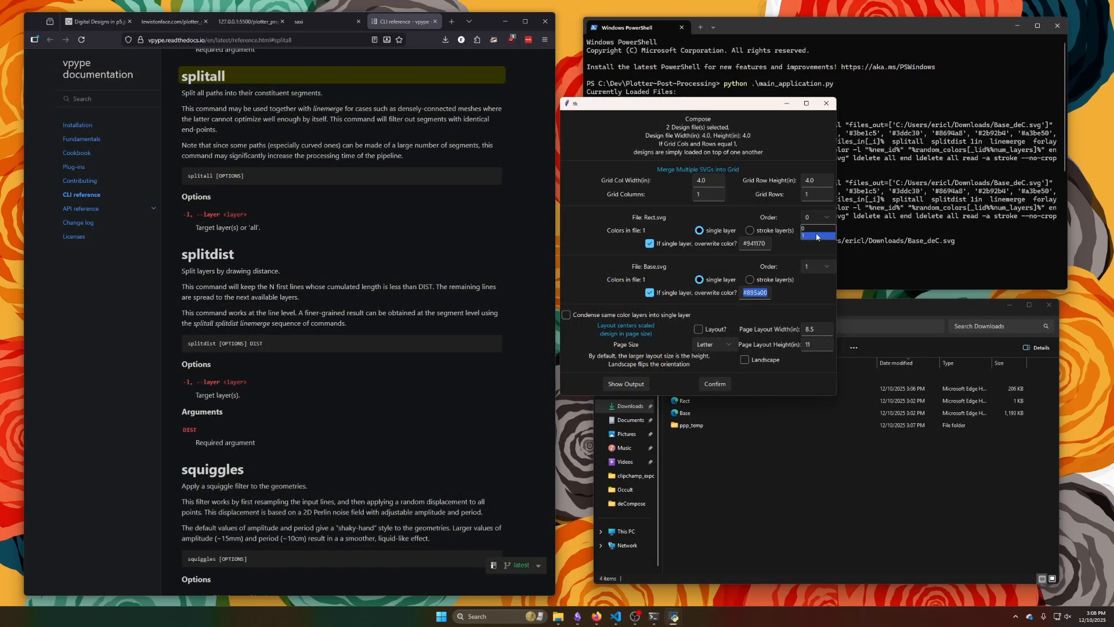
click(817, 236)
click(813, 268)
click(627, 384)
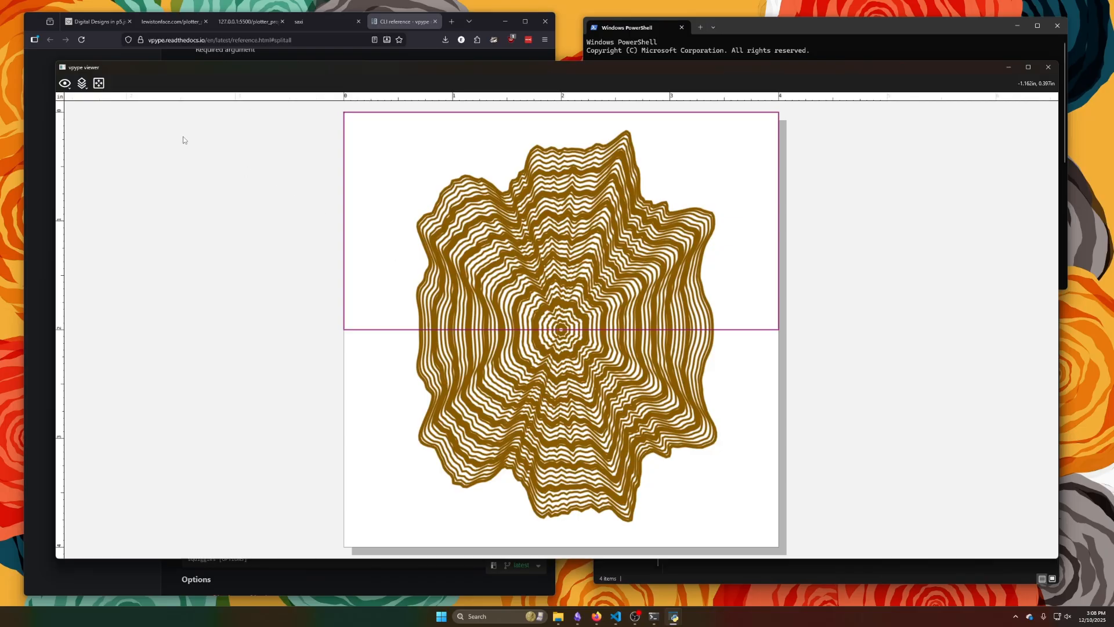
- Toggle Layer 1's visibility in the preview to check the layer order, and confirm the composition
click(82, 83)
click(87, 99)
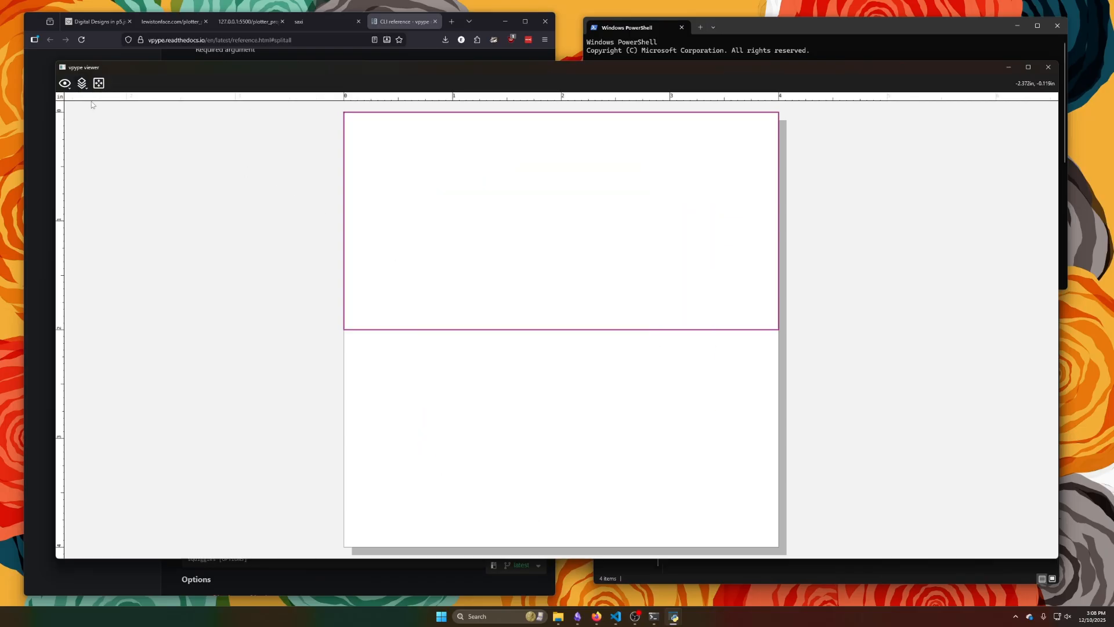
click(82, 83)
click(87, 99)
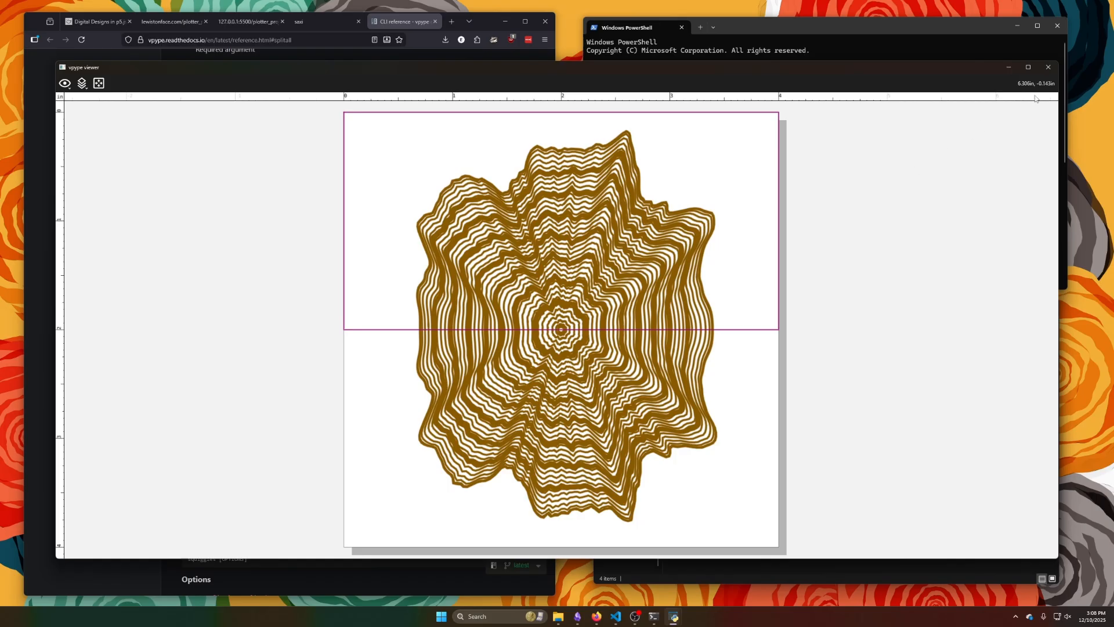
click(1048, 68)
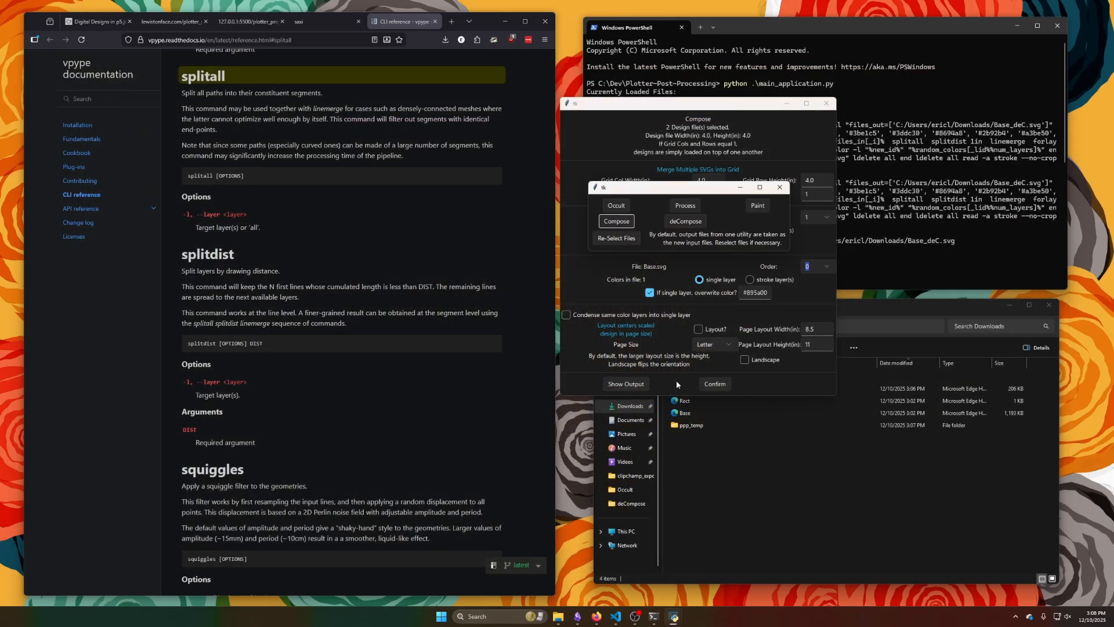
click(705, 384)
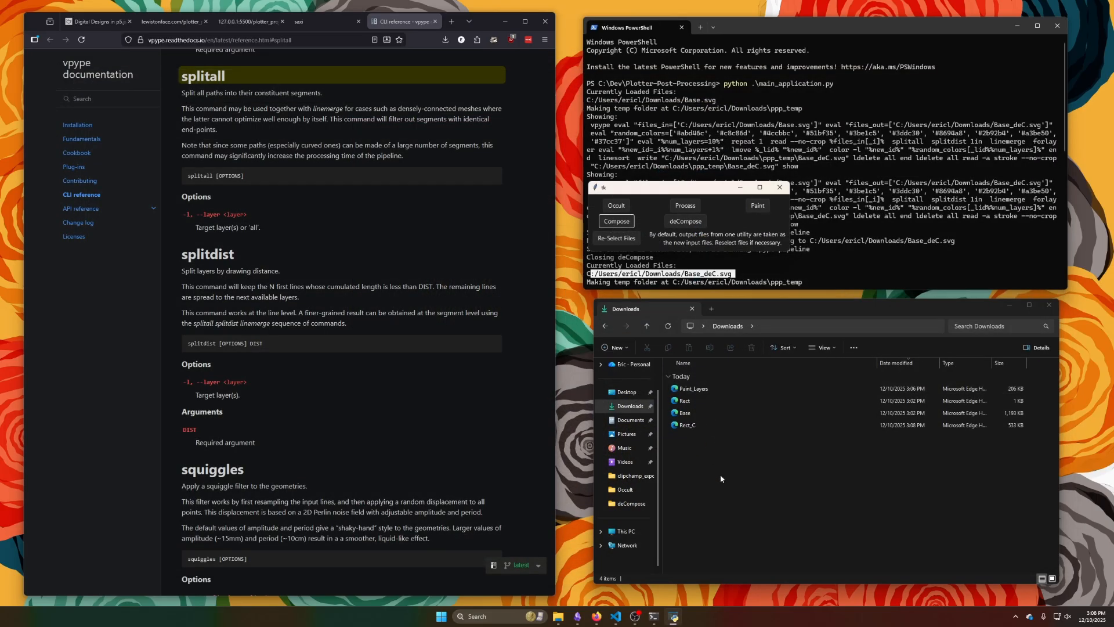
- Check the composed output's file name in the terminal and locate it in a refreshed Downloads folder alongside the Rect and Base source files
click(867, 244)
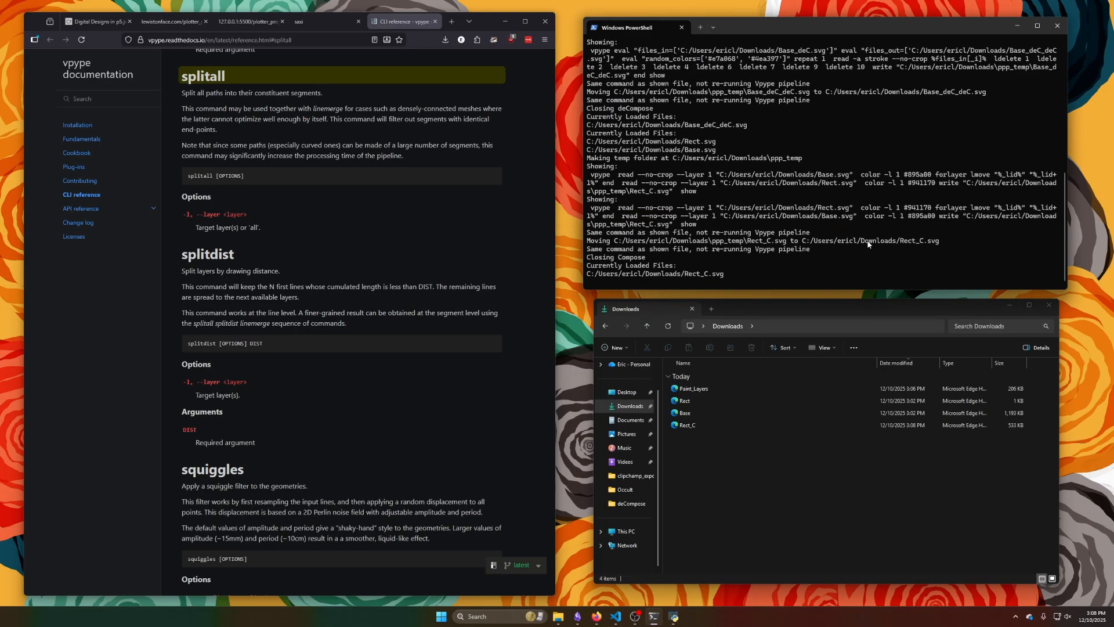
drag(734, 273, 686, 276)
click(777, 326)
key(Return)
click(704, 391)
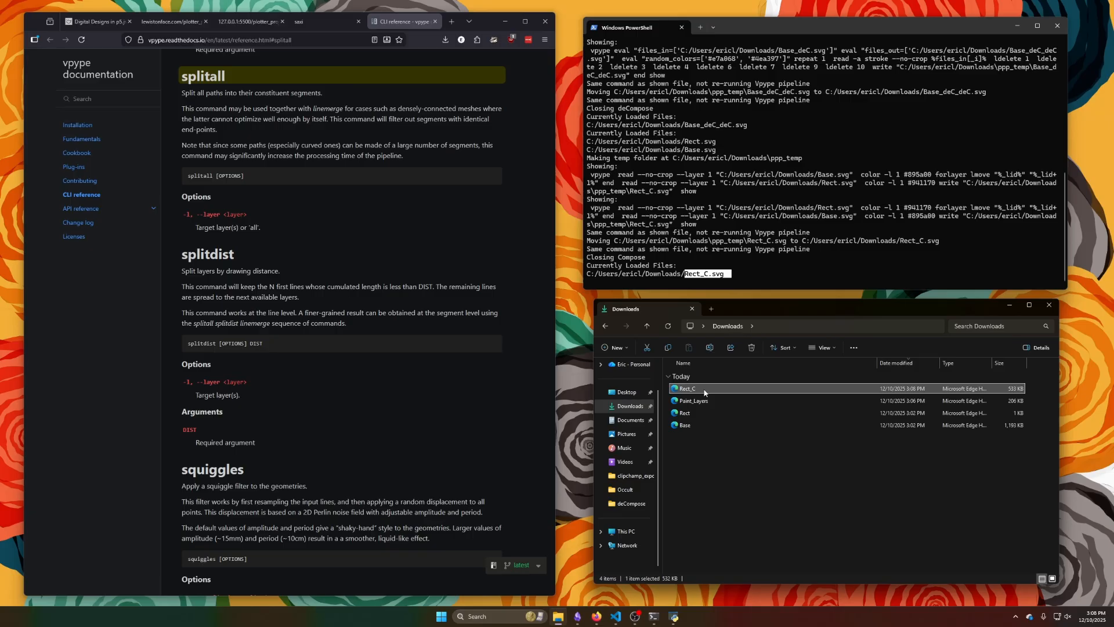
click(696, 414)
ctrl+click(698, 427)
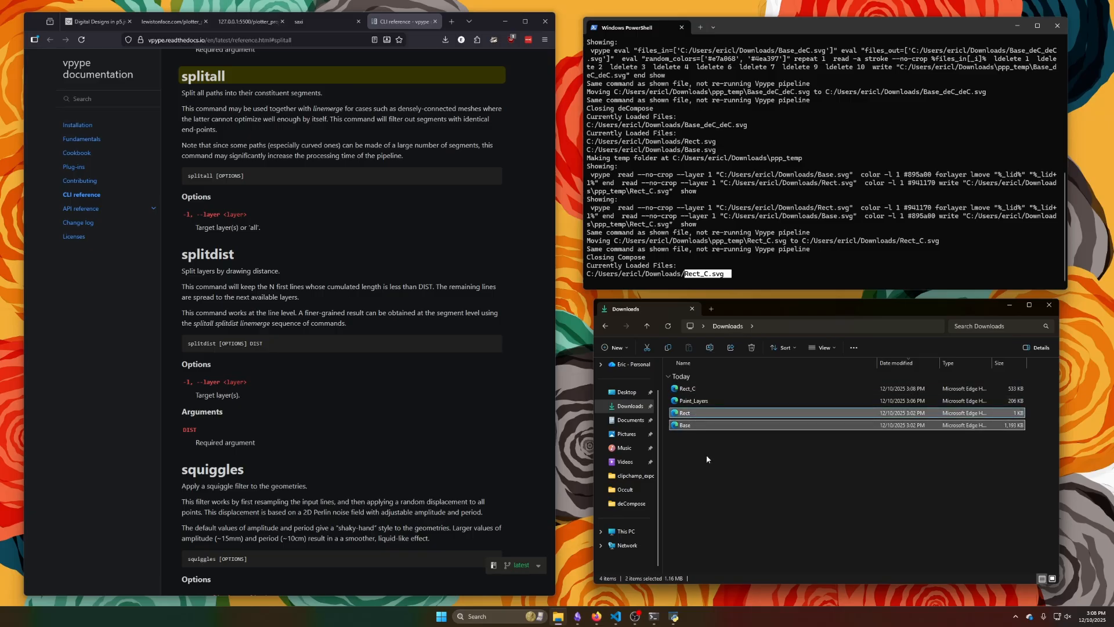
- Rename the composed file Rect_C in Downloads as Base_C
click(699, 389)
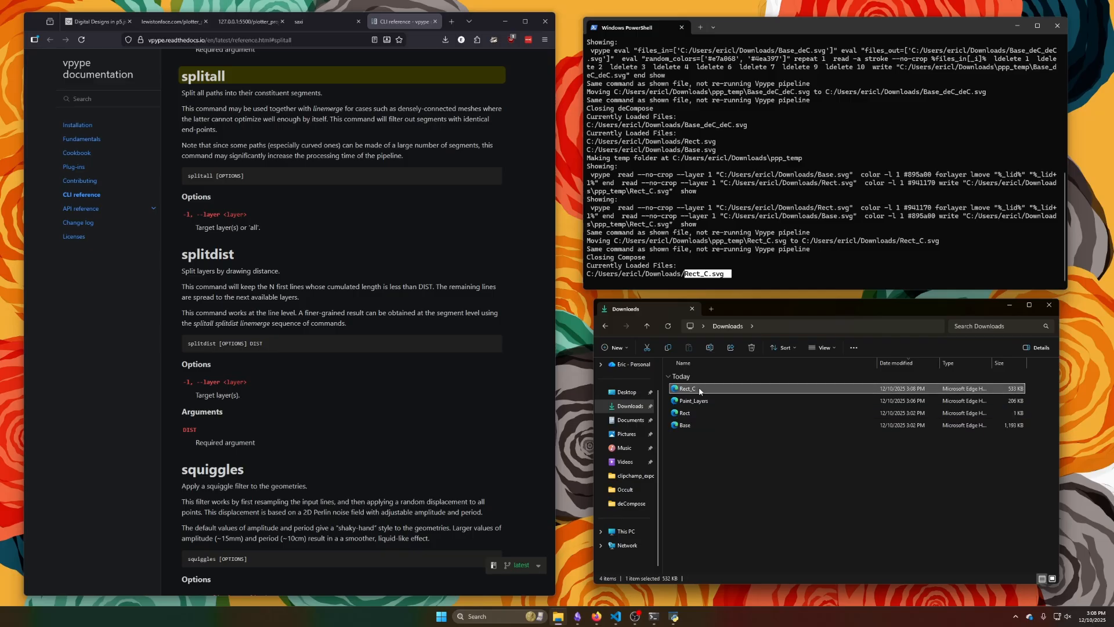
click(699, 390)
text(Base_)
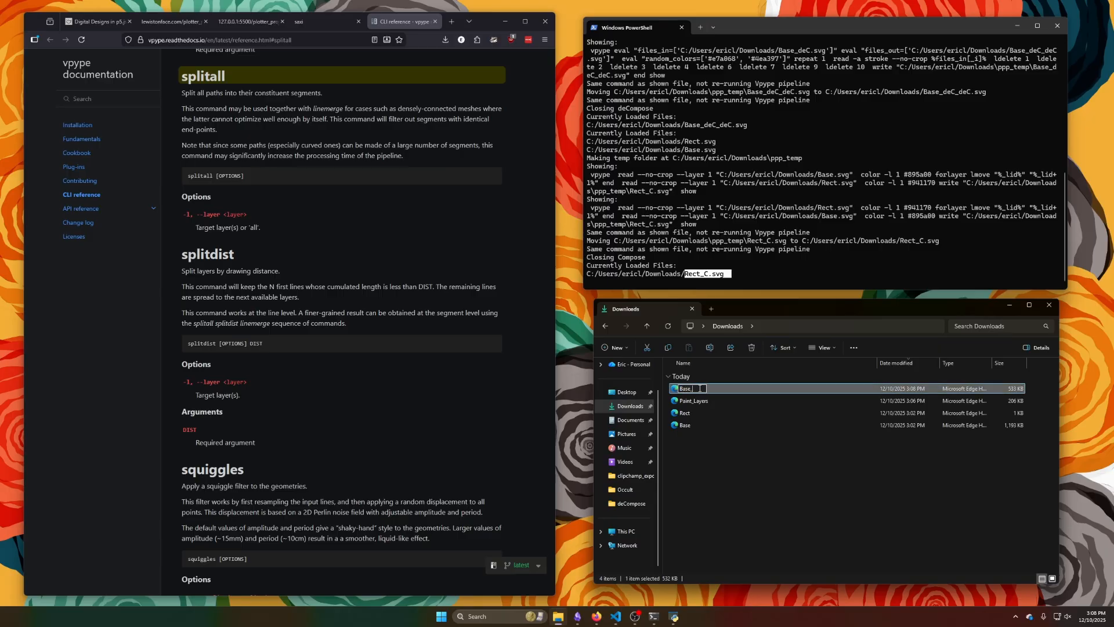
text(C)
key(Return)
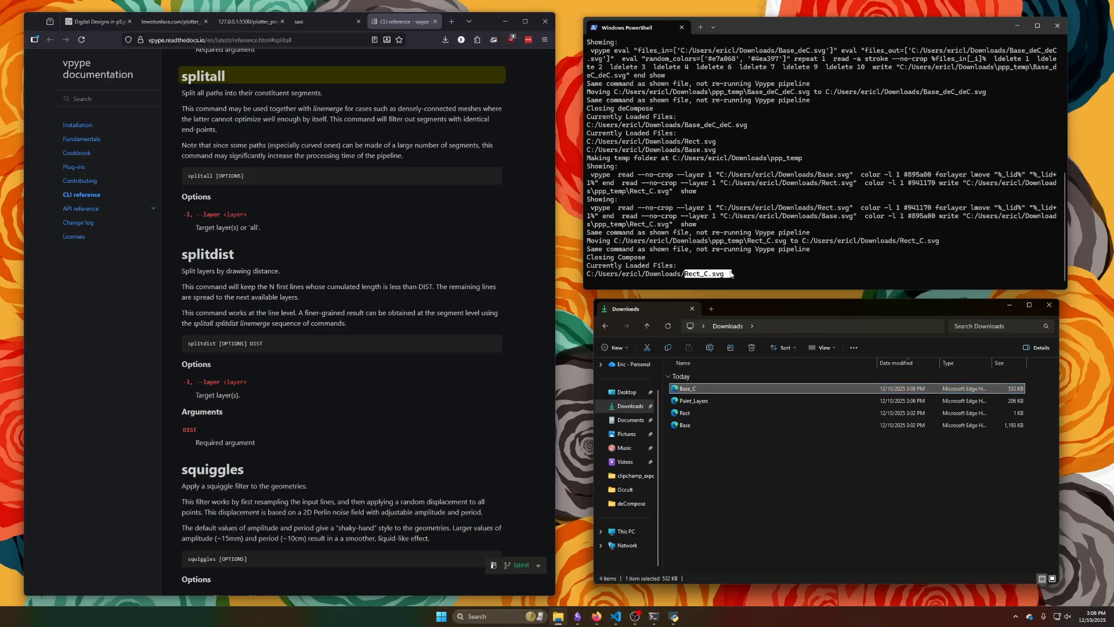
- Re-select the design files in the plotter application, loading Base_C from Downloads
click(674, 616)
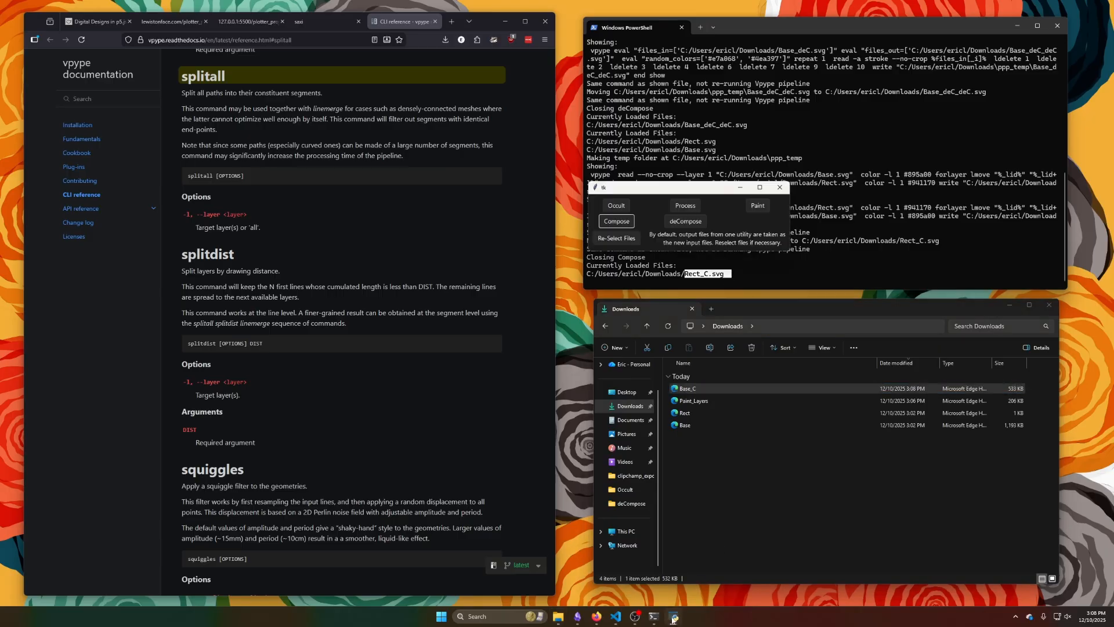
click(628, 239)
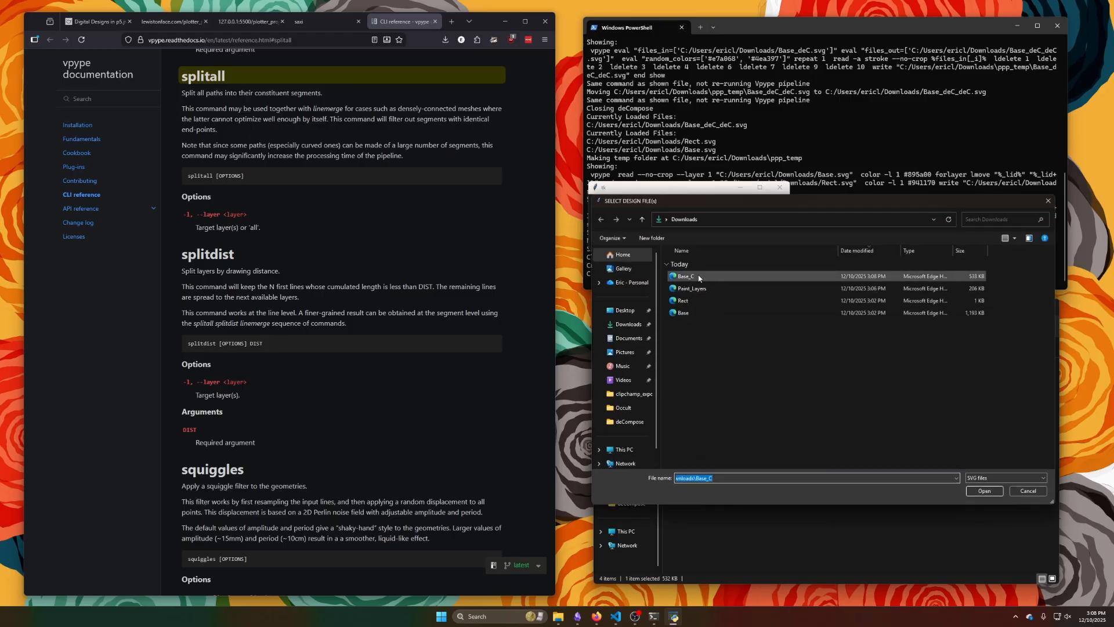
double_click(699, 276)
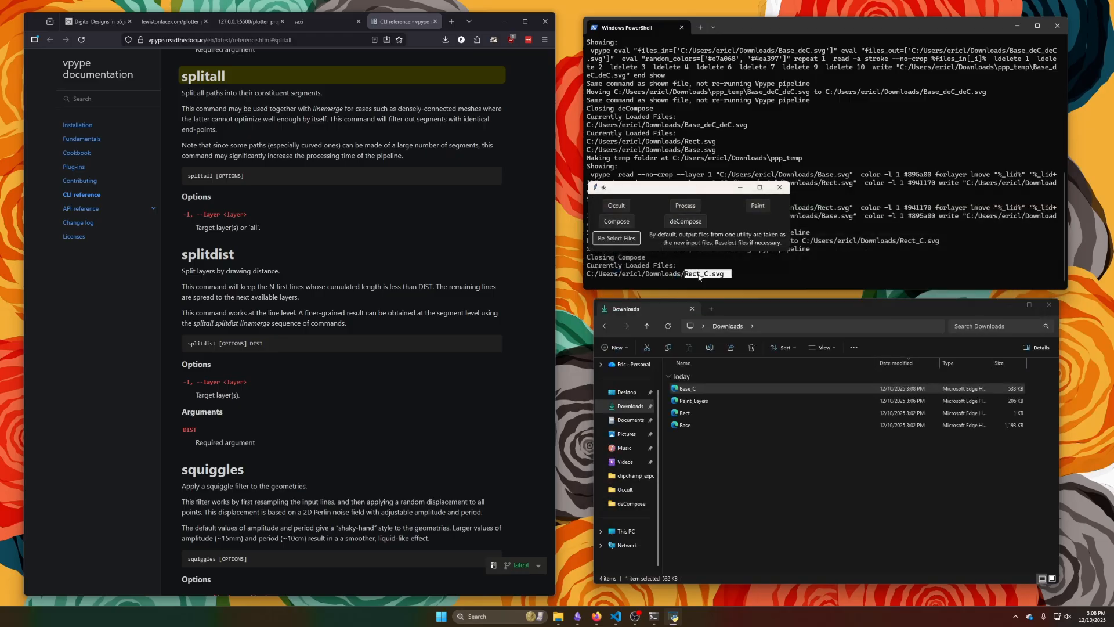
- Open Occult for the loaded design and preview its output with Occult and Ignores layers enabled, and close the viewer
click(627, 208)
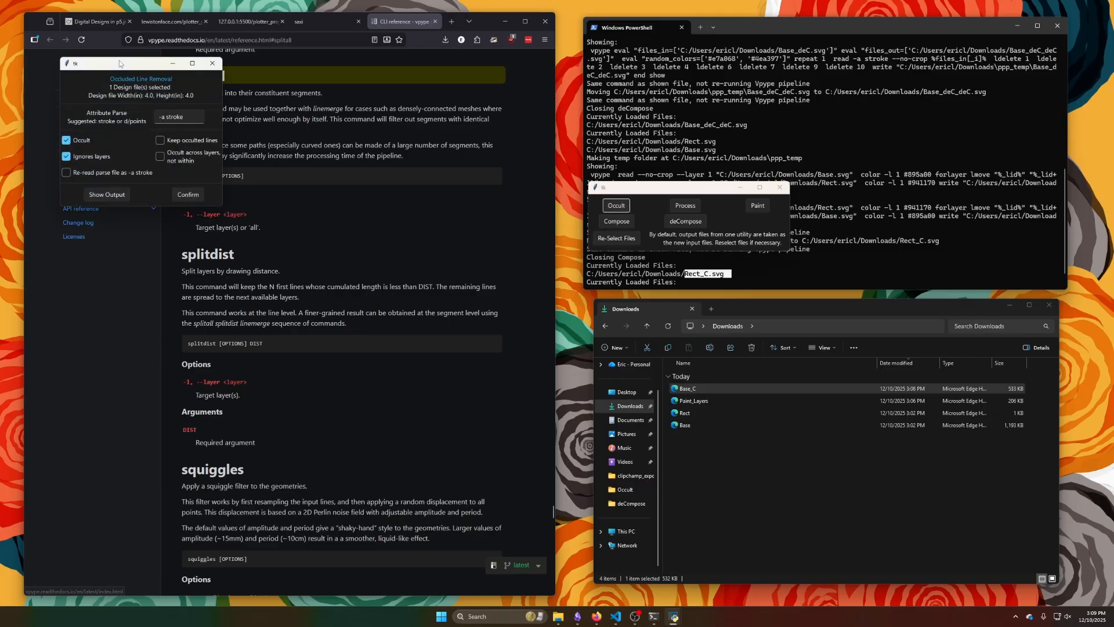
drag(119, 64, 643, 144)
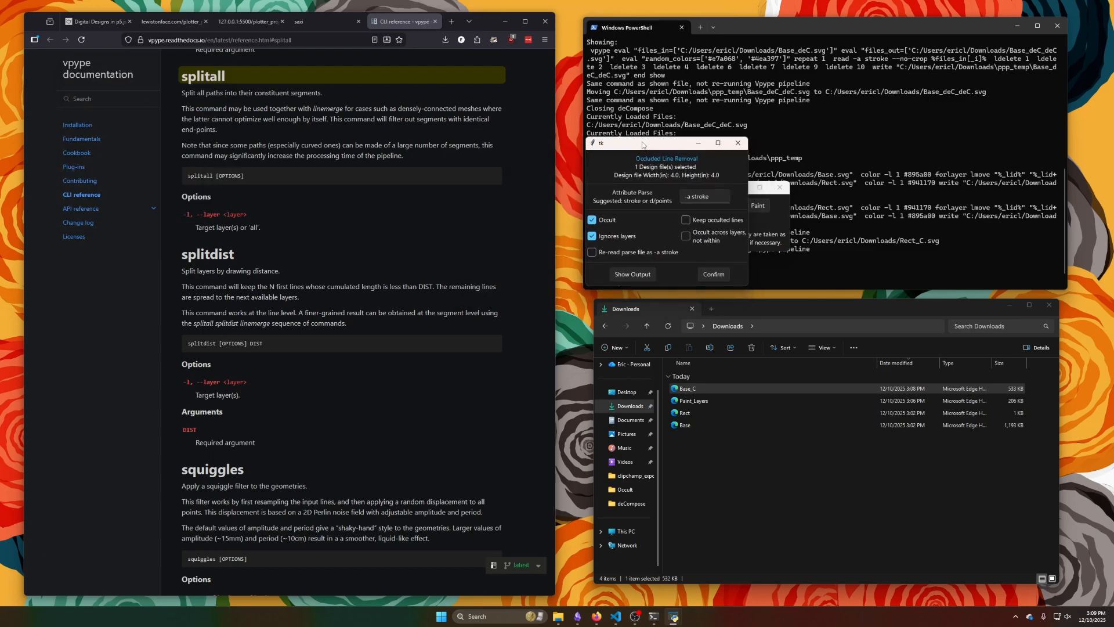
click(646, 282)
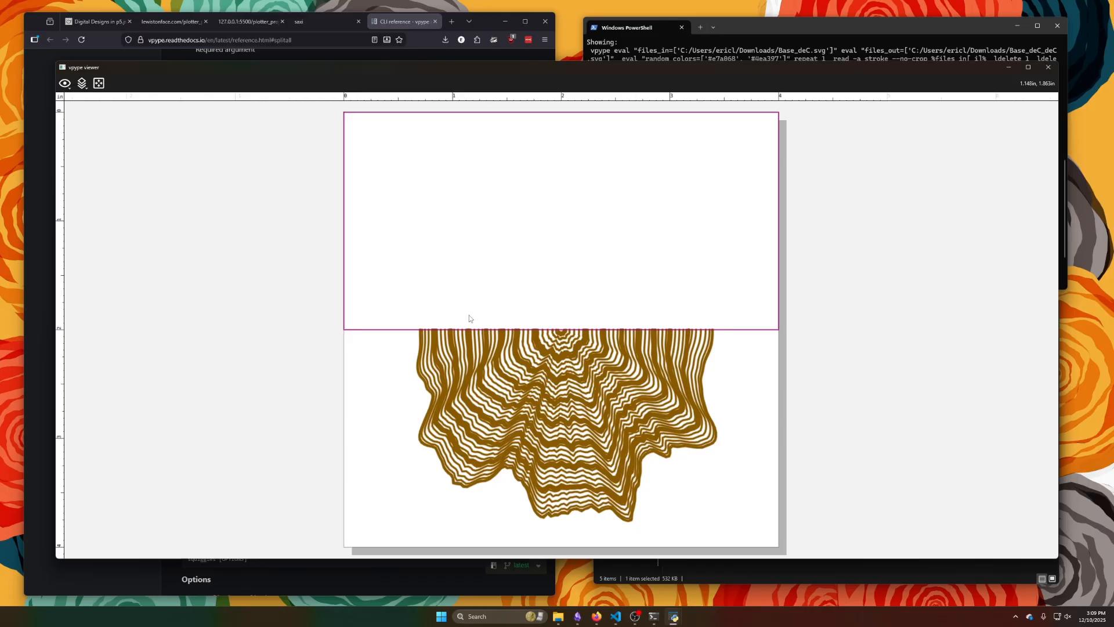
click(1048, 67)
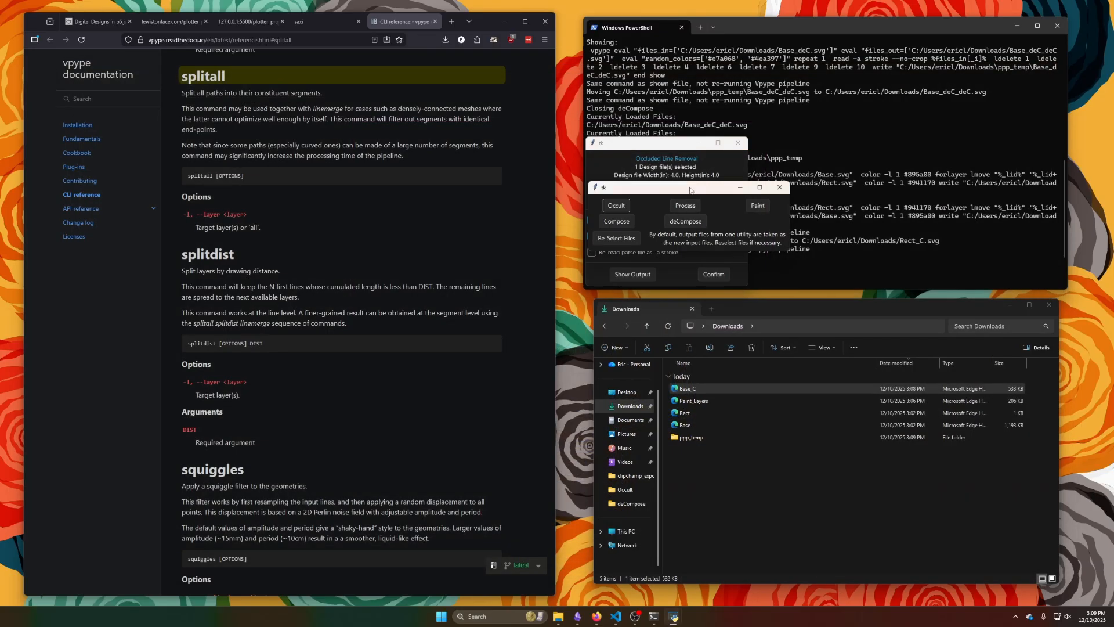
- Enable keeping occulted lines in the Occluded Line Removal settings and preview the output
click(654, 141)
click(694, 221)
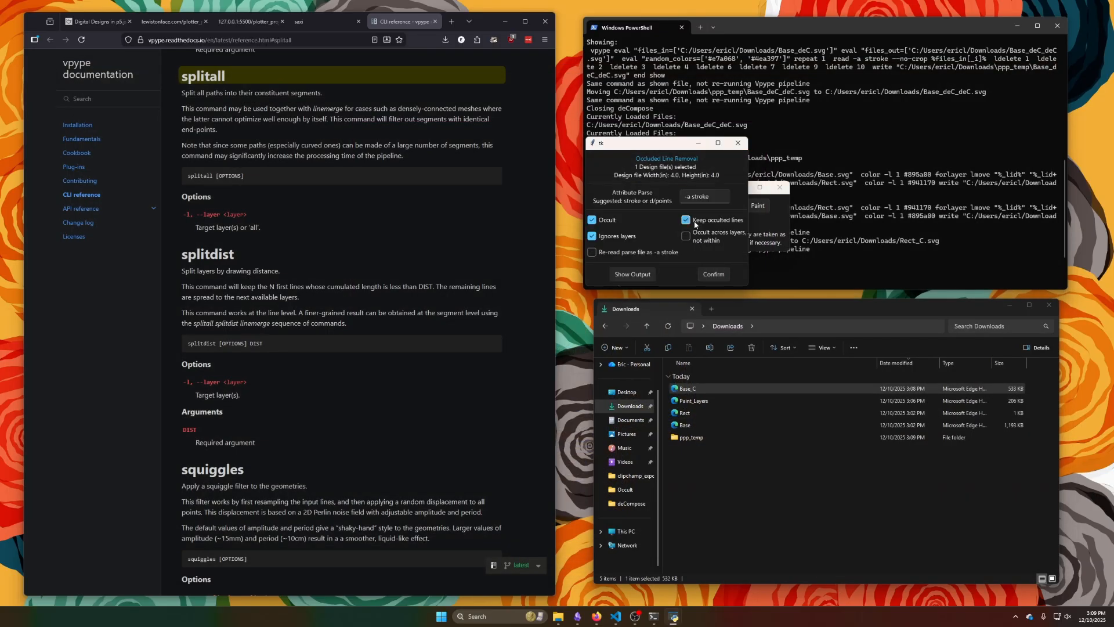
click(627, 279)
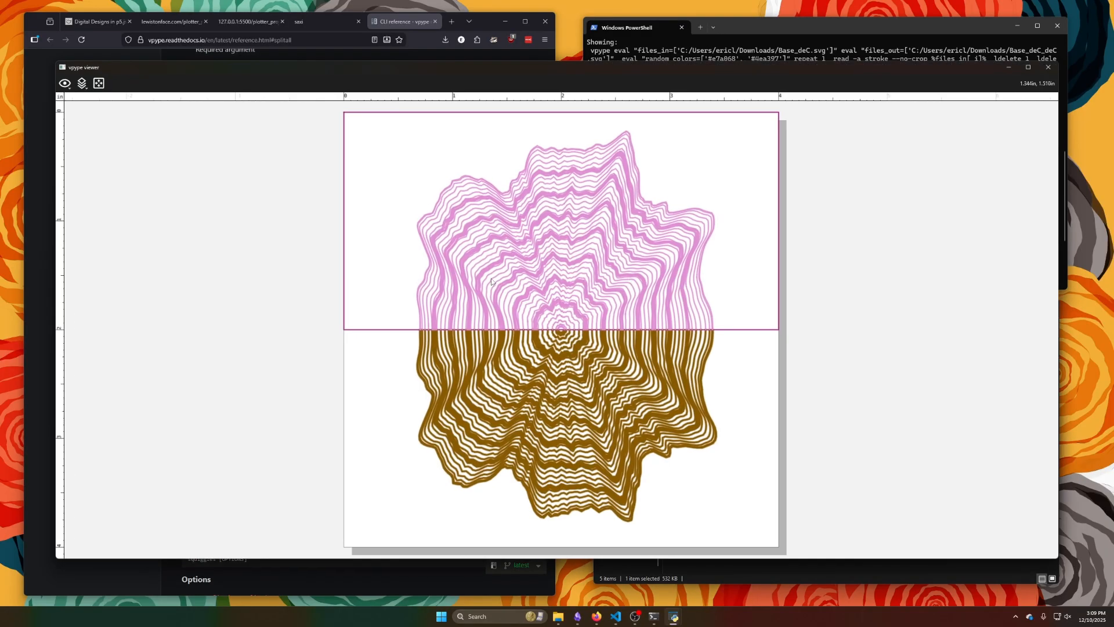
- Examine where the rectangle cuts the design in the preview, and hide Layers 1, 2 and 3 one after another
scroll(699, 314, up, 5)
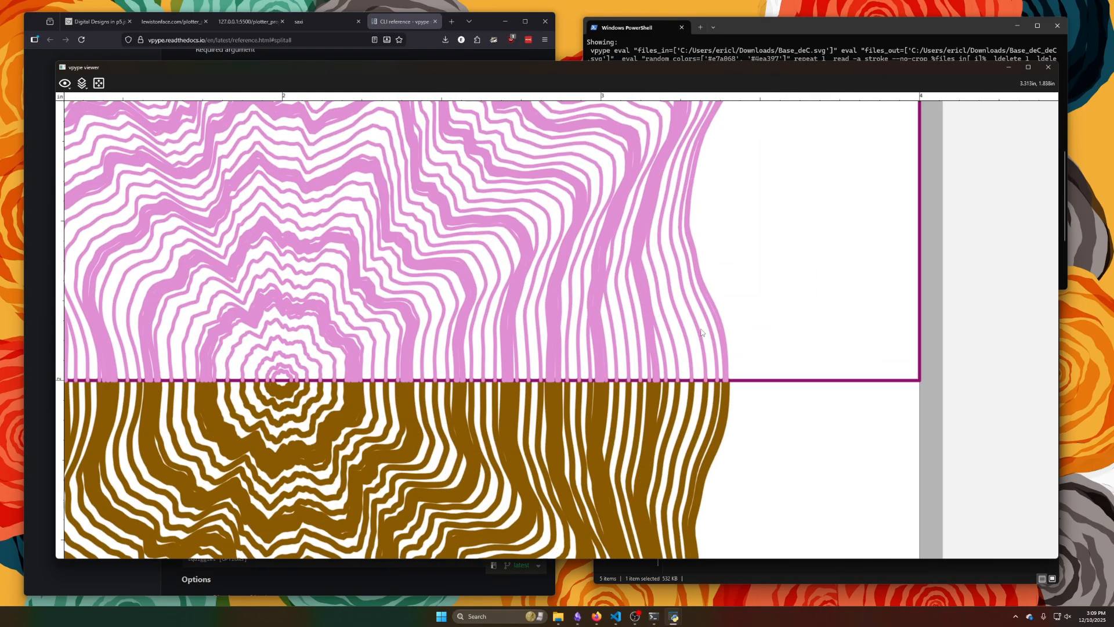
drag(594, 301, 480, 334)
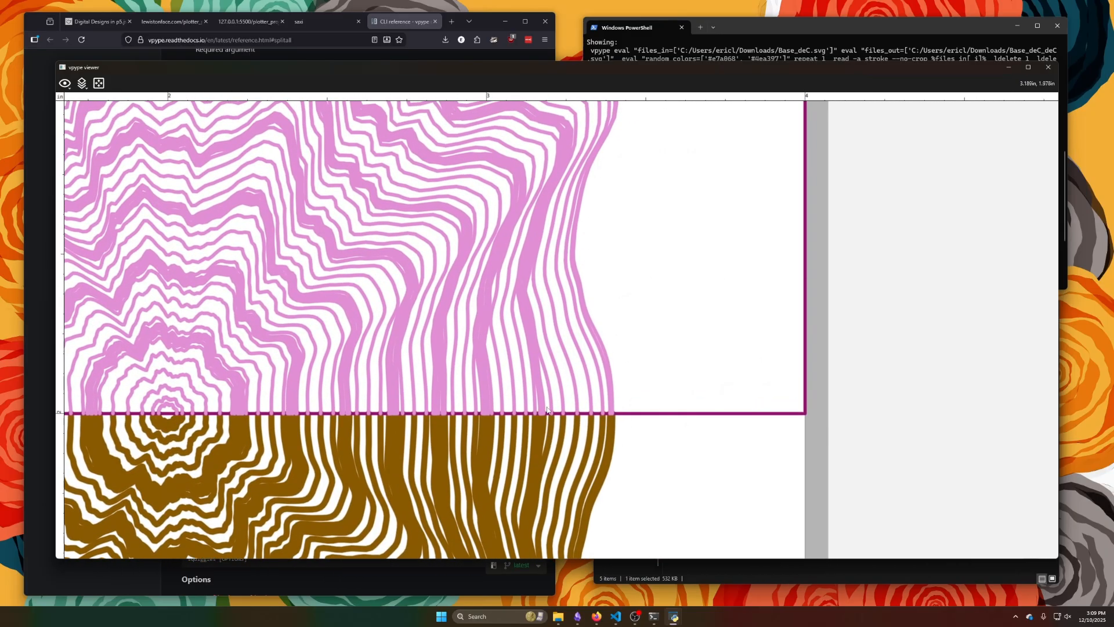
scroll(547, 407, down, 3)
drag(532, 405, 590, 373)
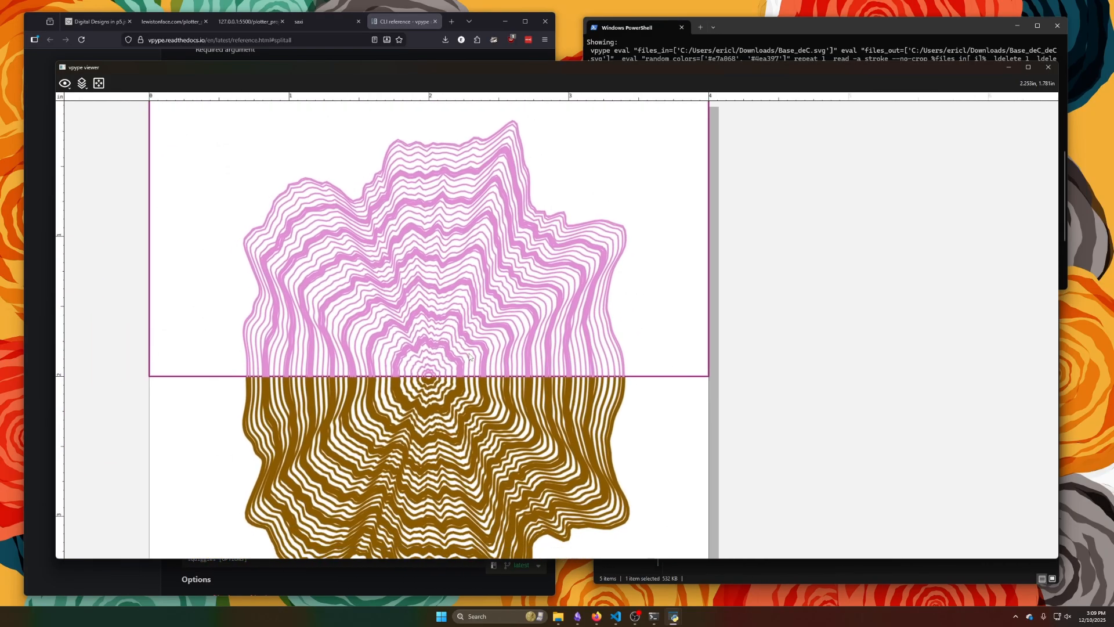
click(83, 84)
click(89, 99)
click(82, 85)
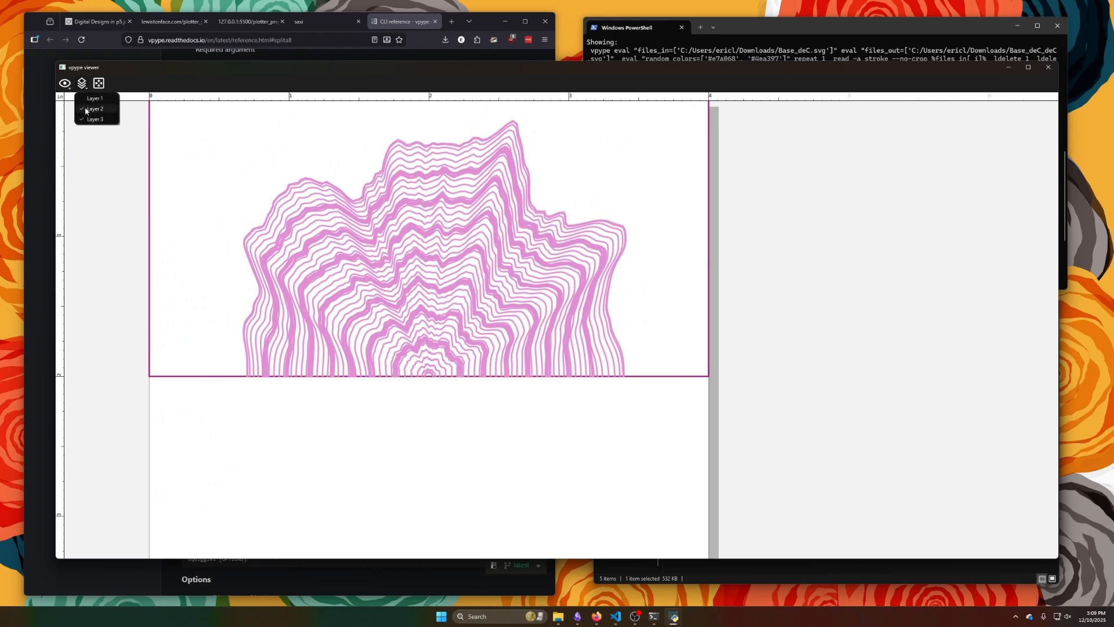
click(90, 109)
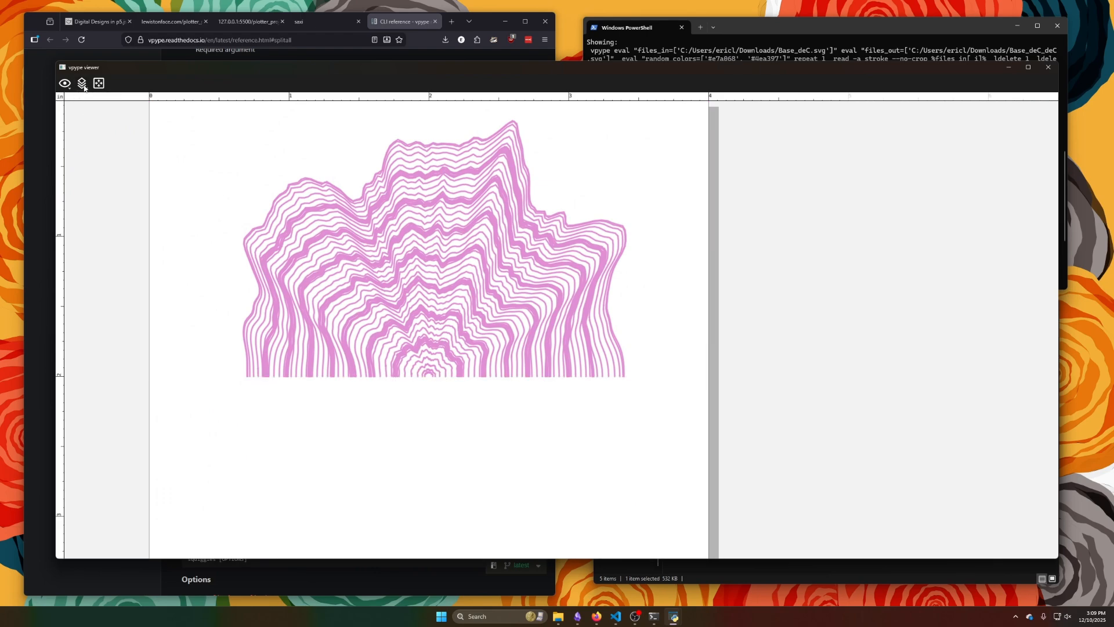
click(83, 85)
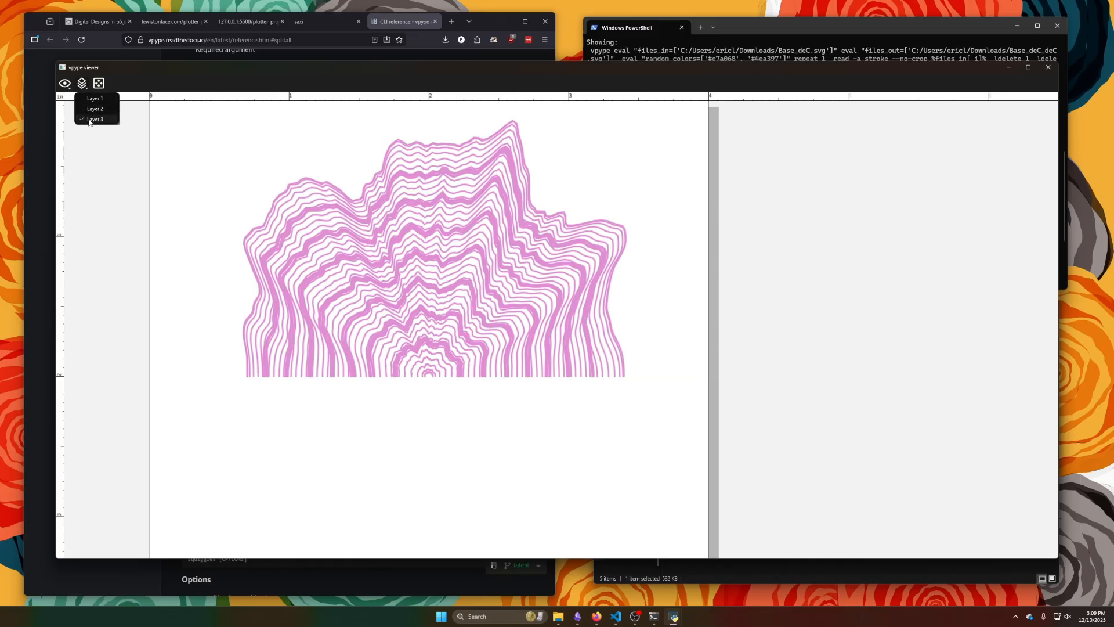
click(89, 119)
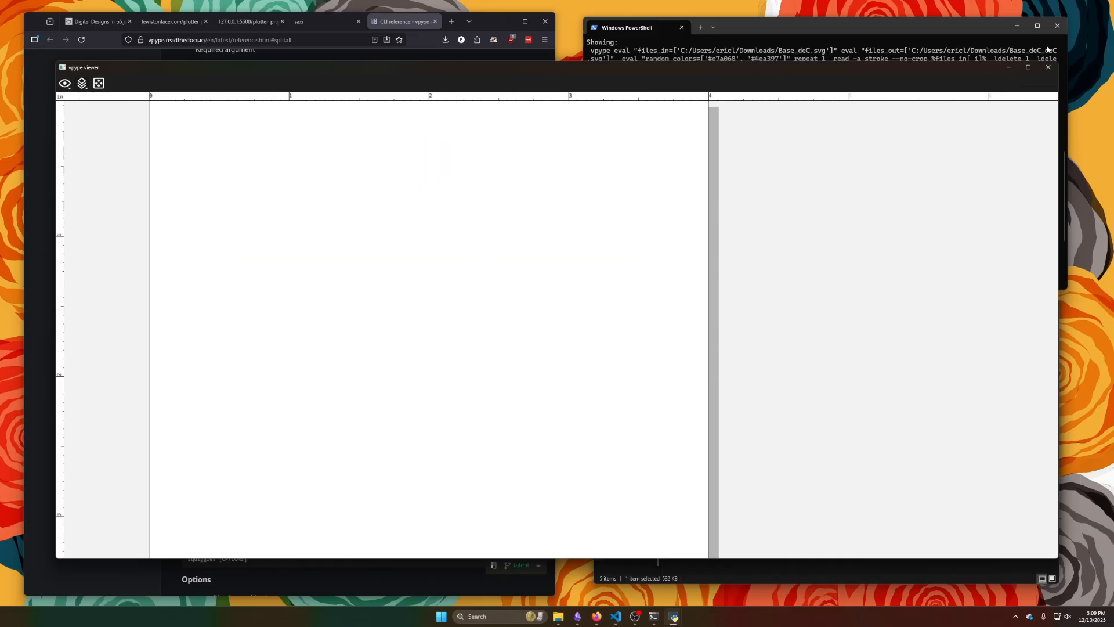
- Close the preview and confirm the occluded line removal with occulted lines kept
click(1049, 67)
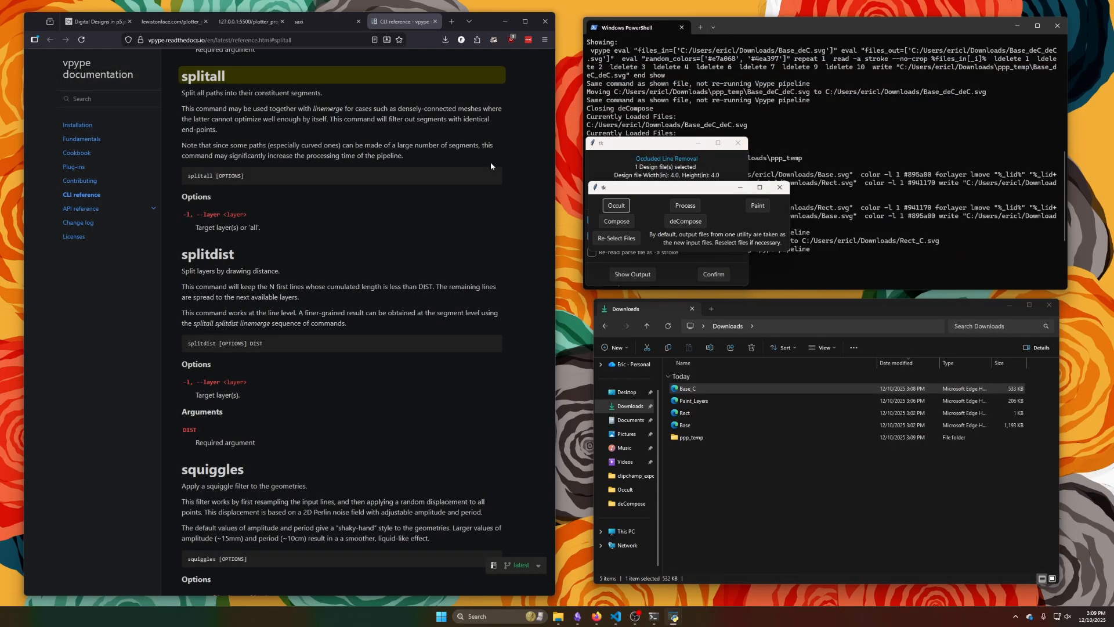
click(682, 270)
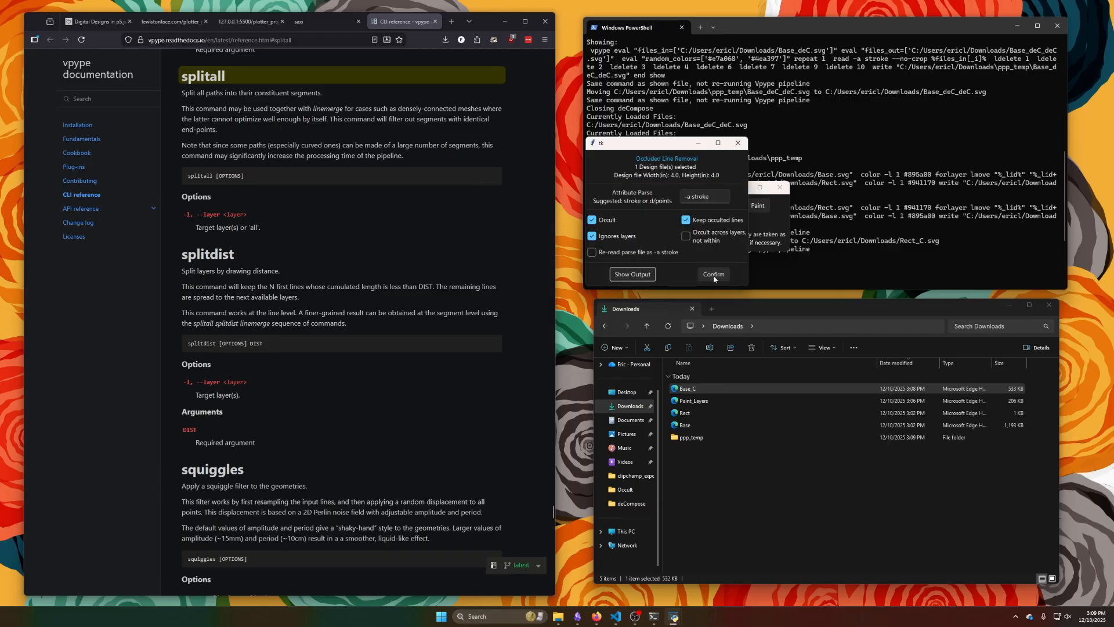
click(713, 275)
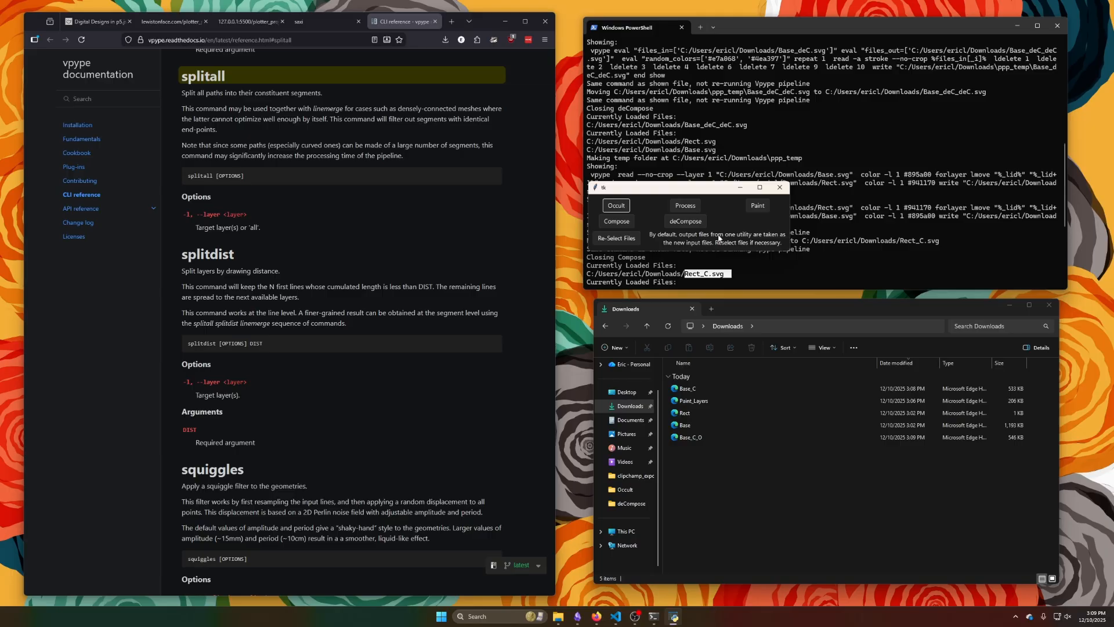
- Remove Layer 2, the rectangle, from the occulted design with deCompose, checking the preview before confirming
click(698, 227)
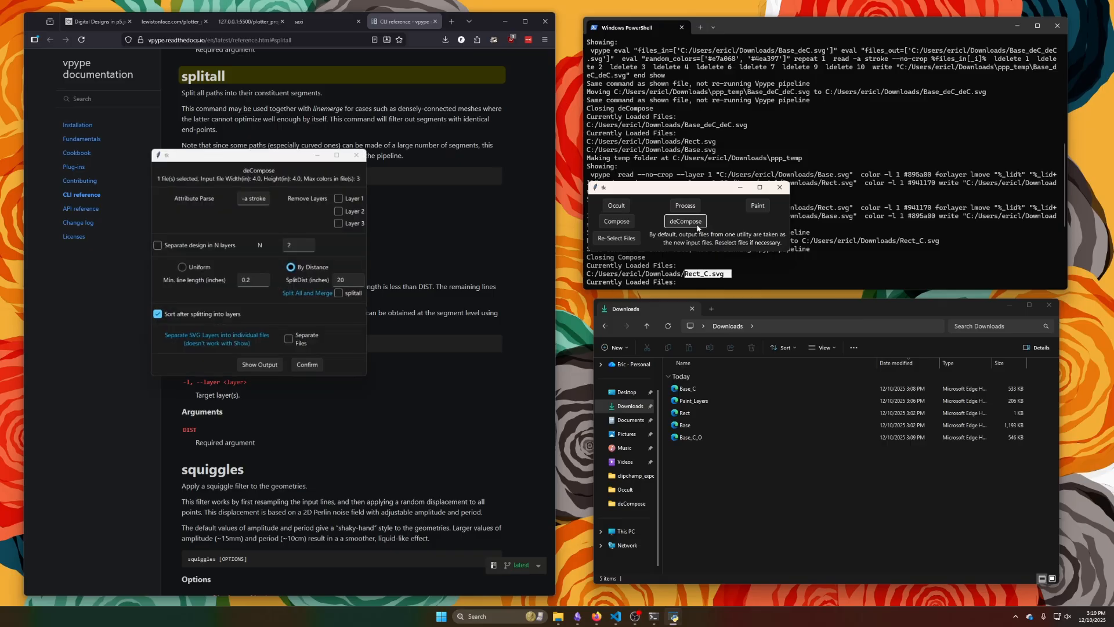
click(348, 212)
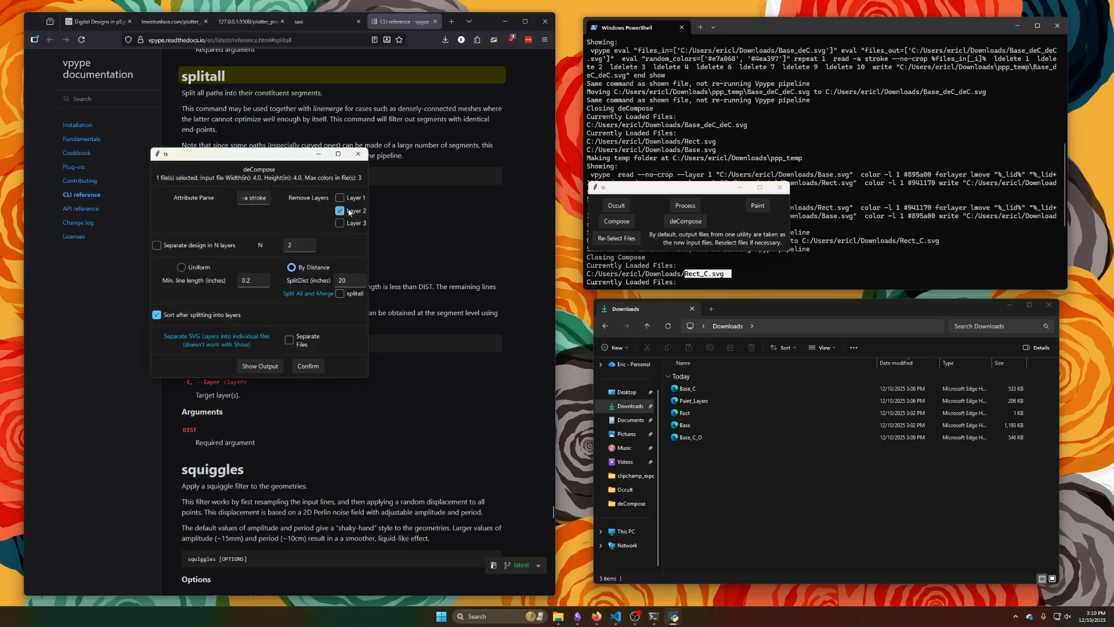
click(268, 369)
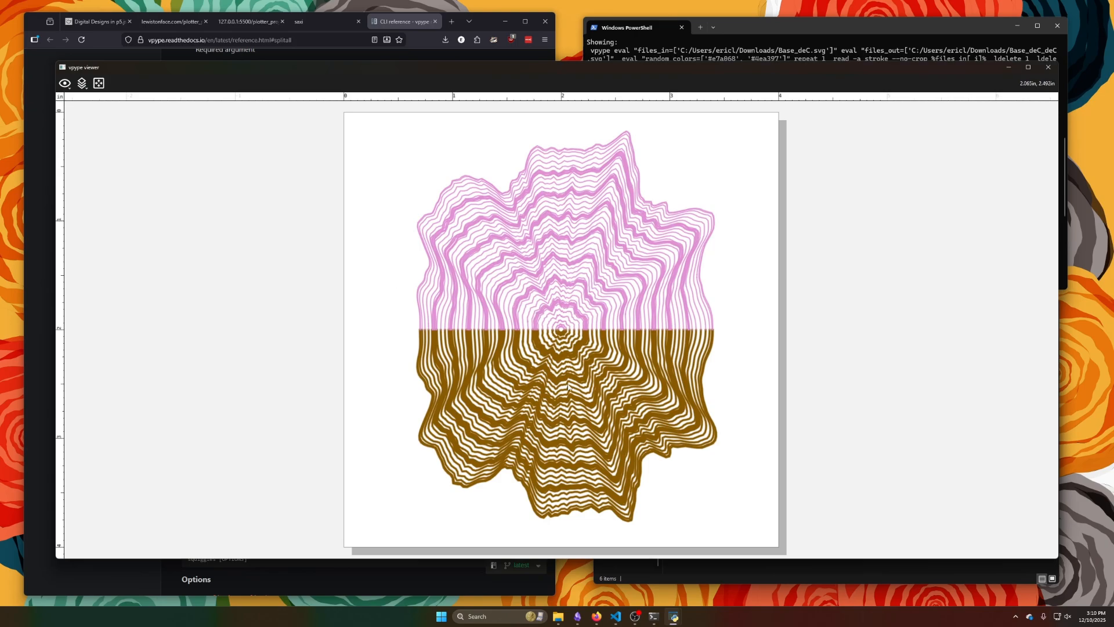
click(1049, 67)
click(308, 366)
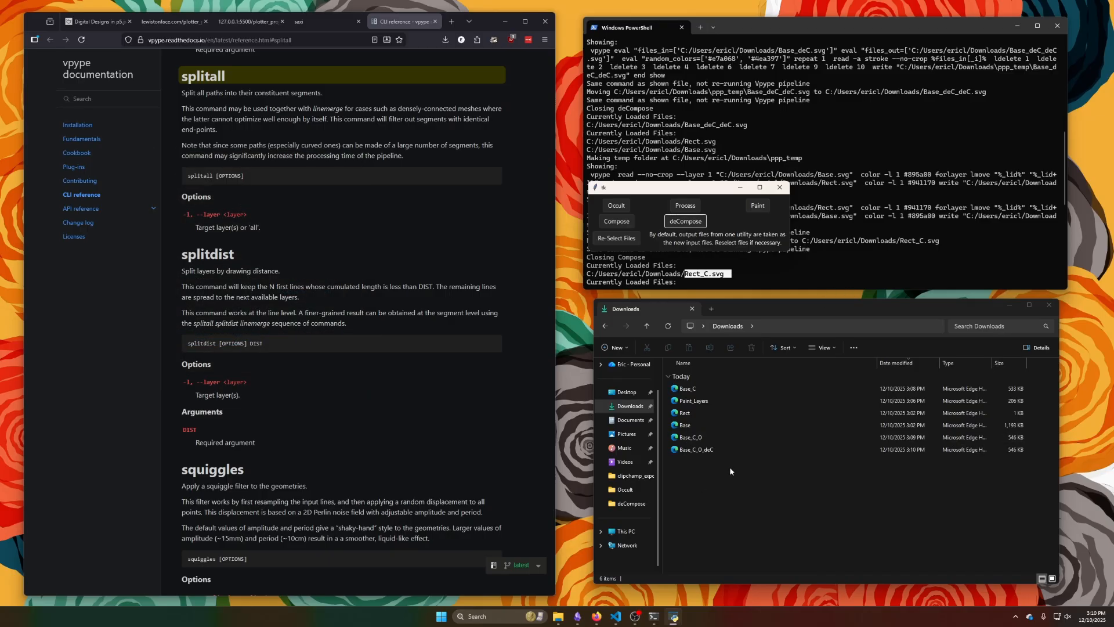
- Refresh the Downloads folder listing and check the name of the newest file, Base_C_O_deC
click(776, 326)
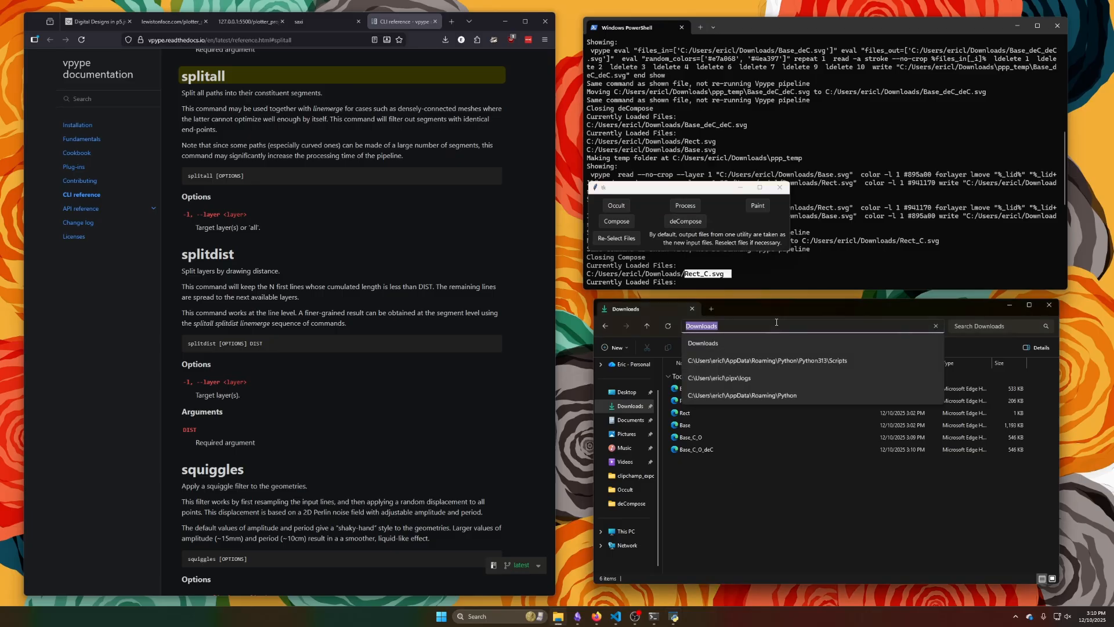
key(Return)
click(712, 427)
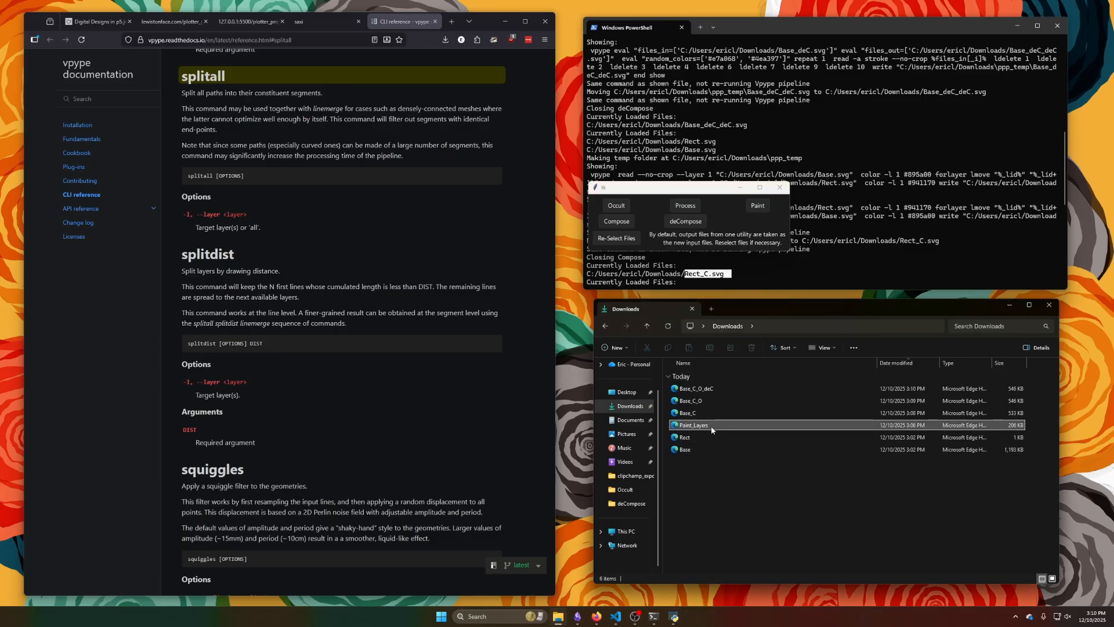
click(705, 390)
click(706, 389)
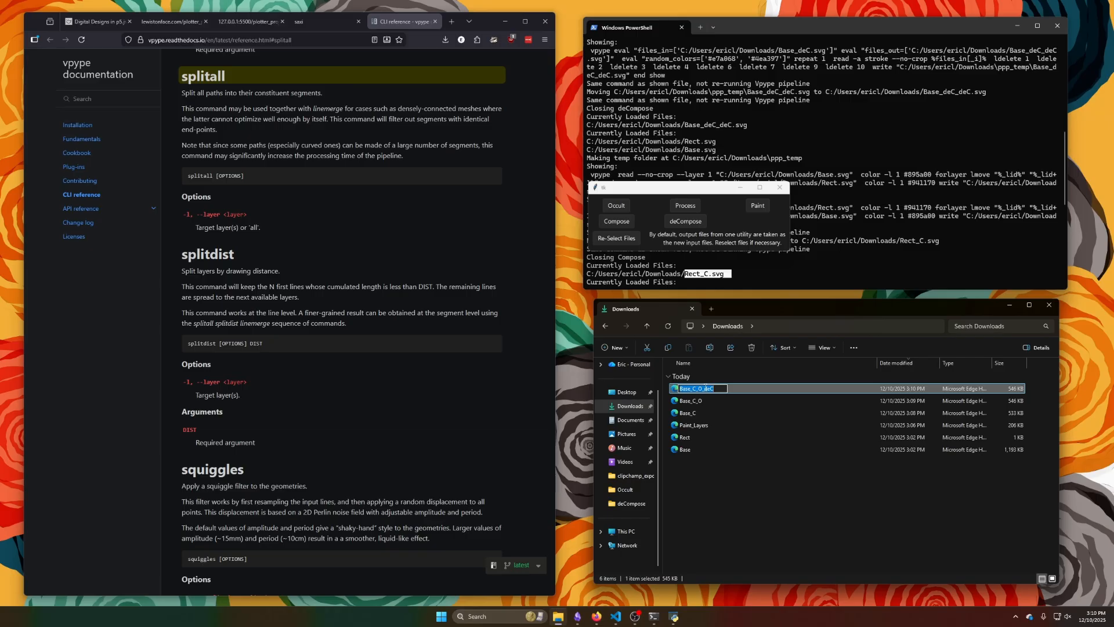
click(728, 510)
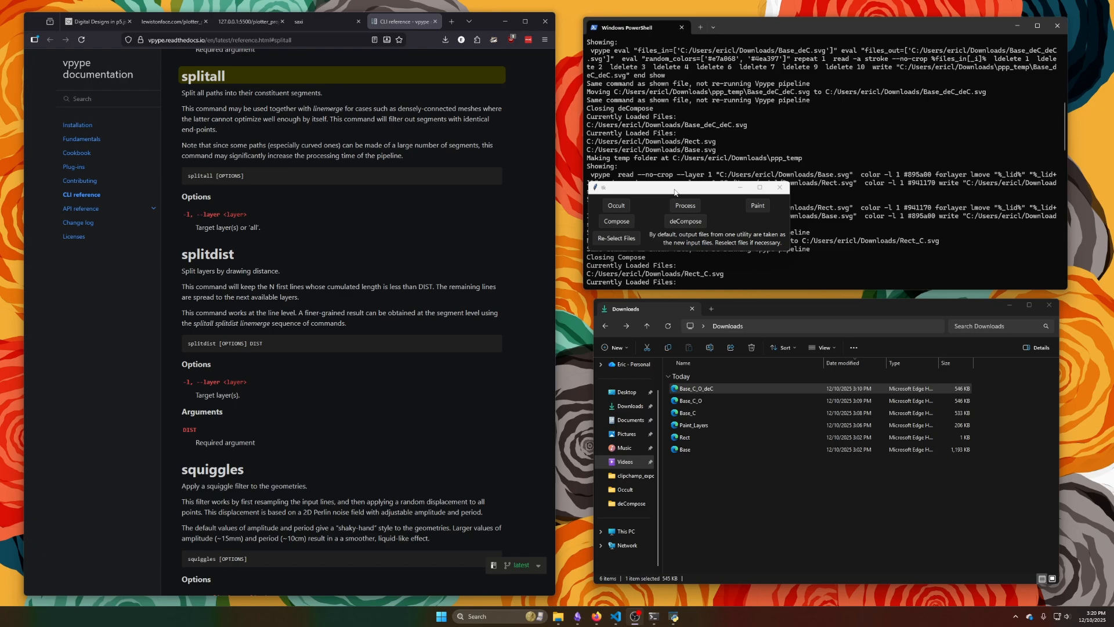
- Load Base_C_O_deC and Paint_Layers together as the design files and open them in Process
click(631, 238)
click(695, 276)
ctrl+click(719, 313)
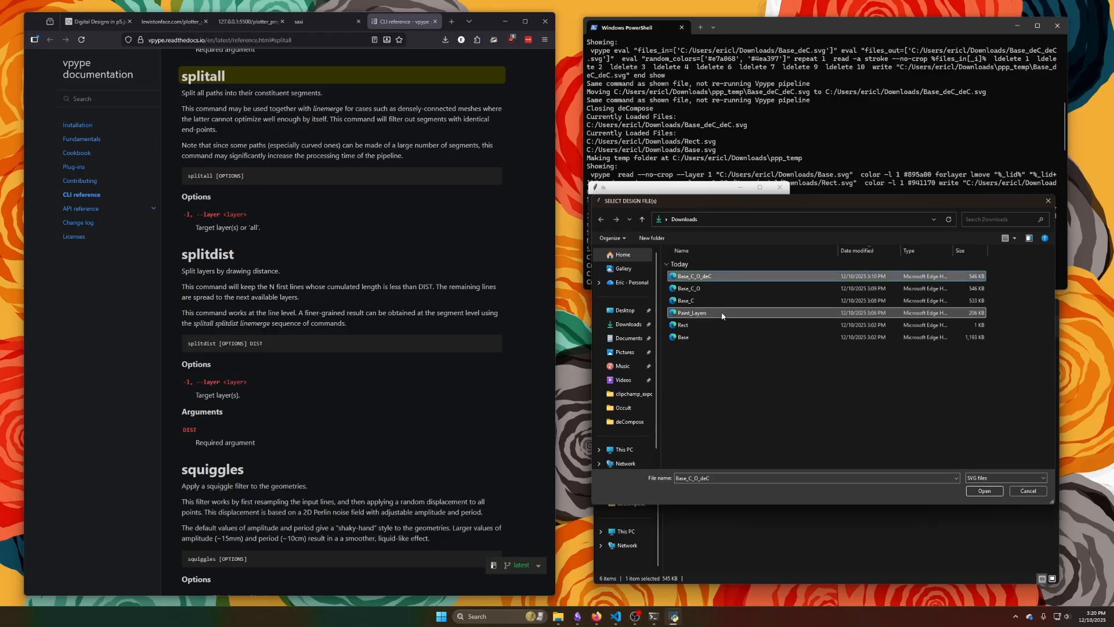
click(984, 491)
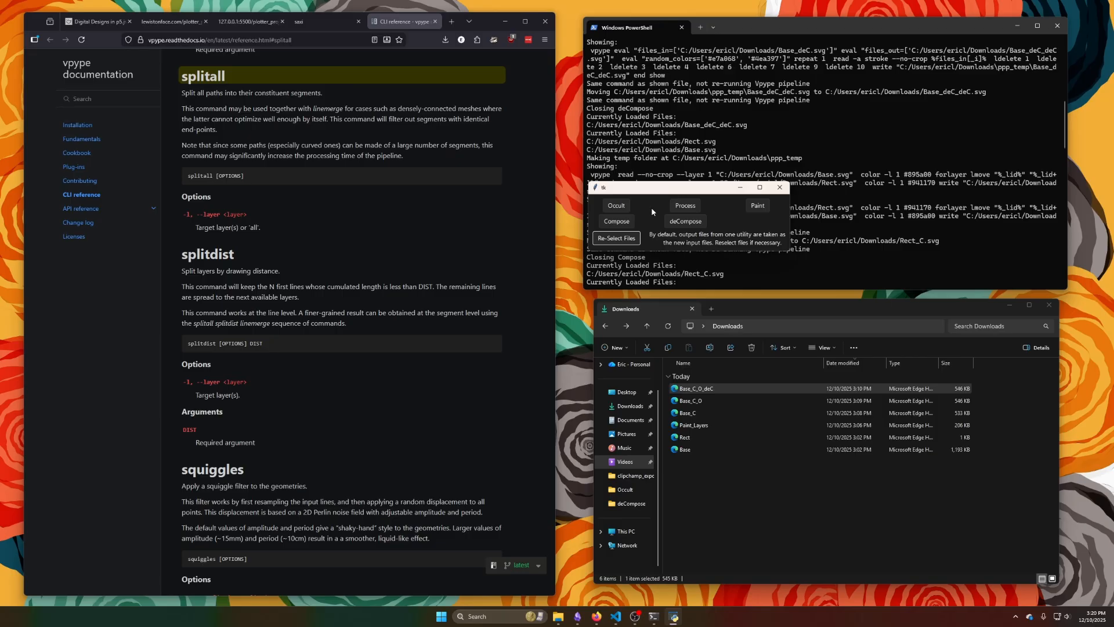
click(684, 212)
drag(208, 79, 699, 82)
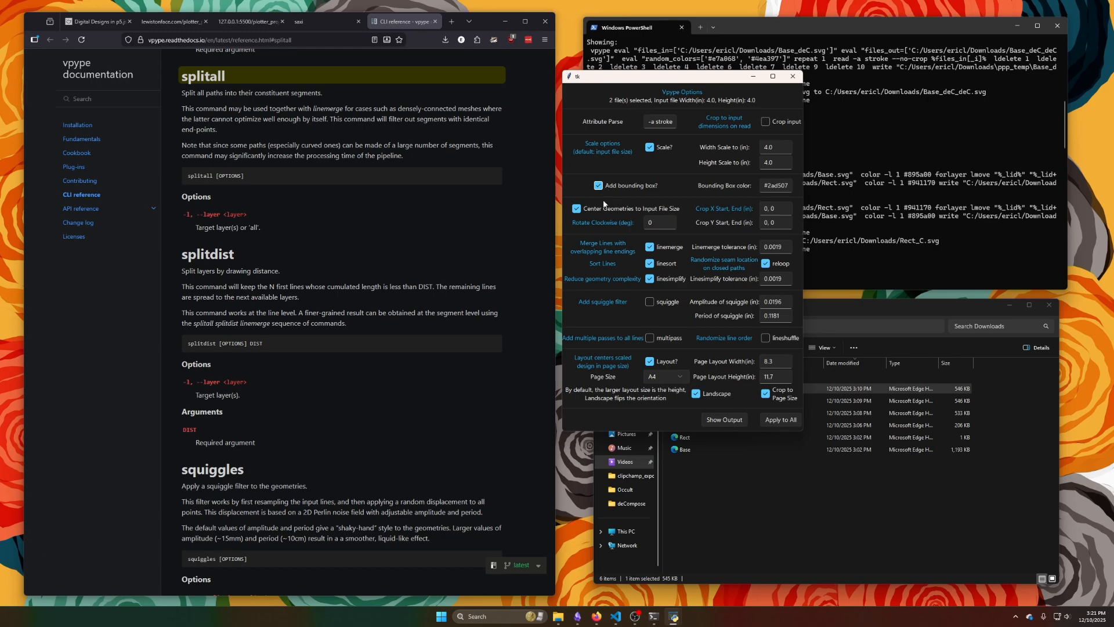
- Set the layout page size to Letter and preview the processed output
click(679, 376)
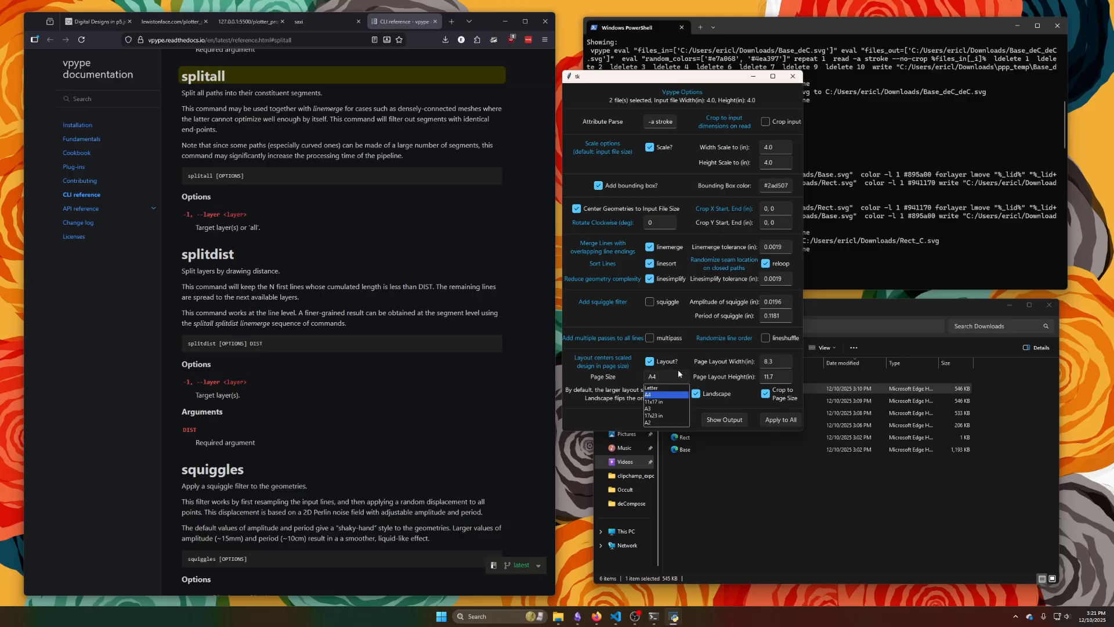
click(678, 388)
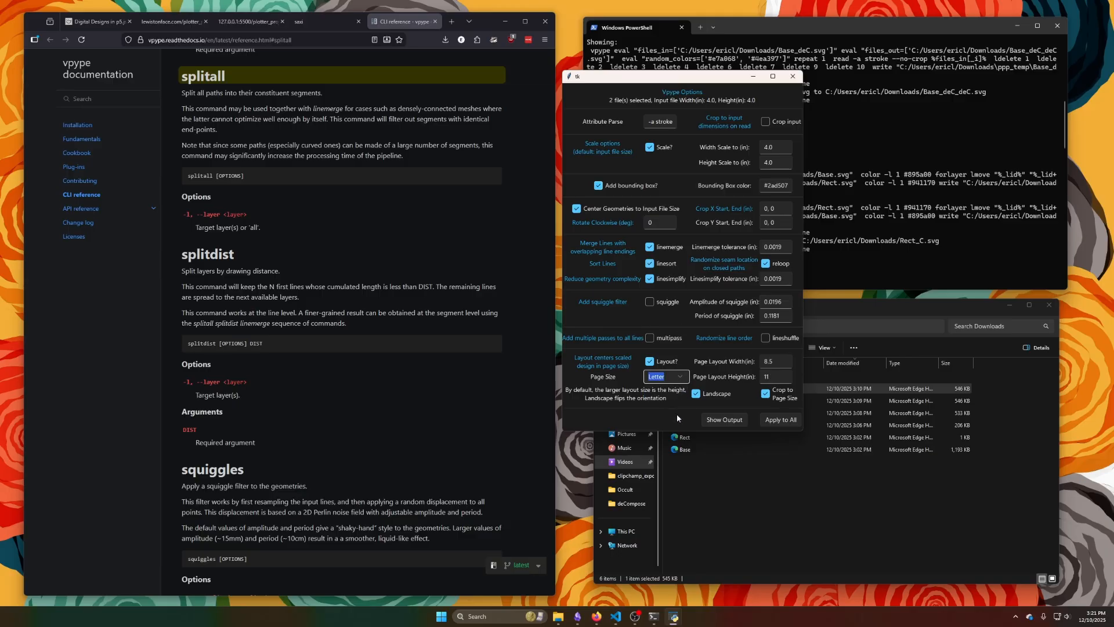
click(720, 420)
- Examine the design's upper edge against the bounding box in the preview and compare it with the original design in the browser
scroll(526, 312, up, 3)
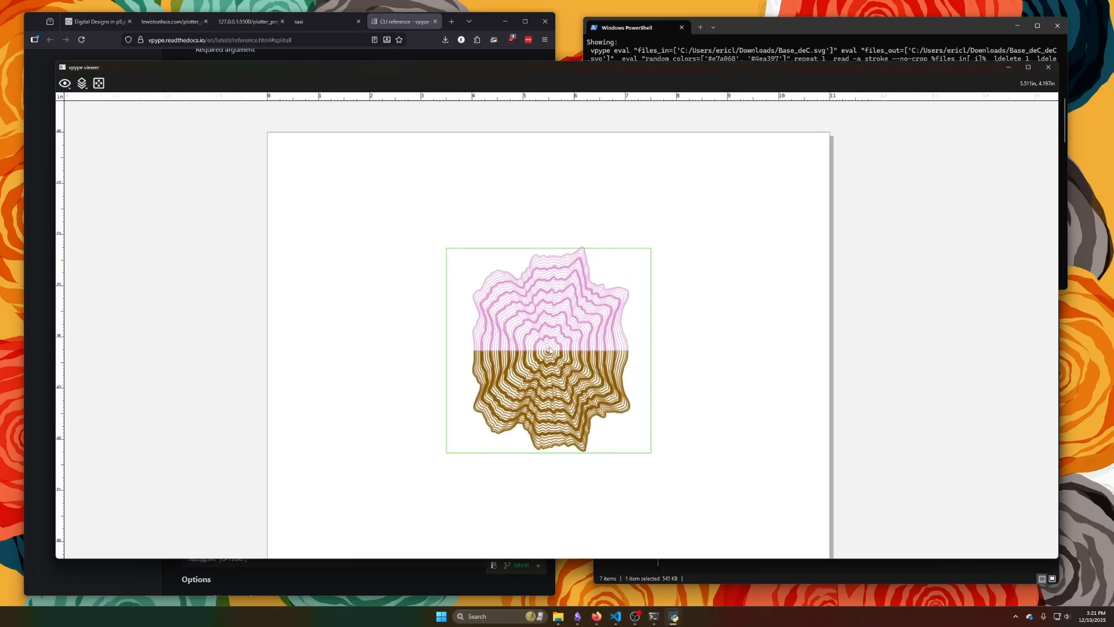
scroll(526, 311, up, 3)
drag(540, 315, 557, 355)
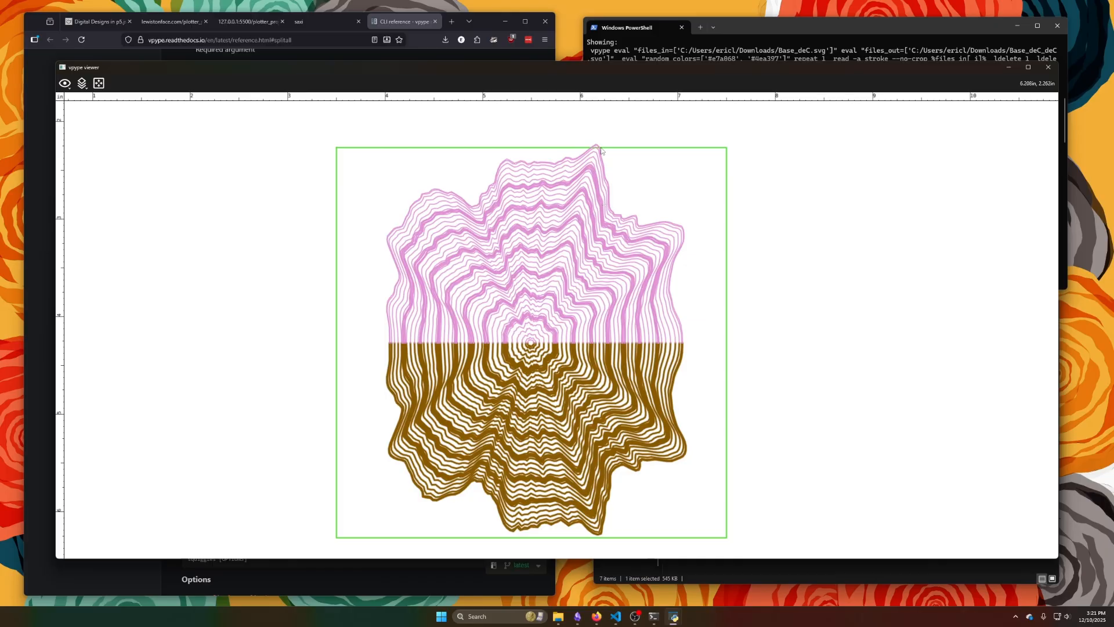
scroll(602, 152, up, 5)
scroll(602, 152, down, 2)
scroll(580, 145, up, 4)
scroll(545, 165, down, 8)
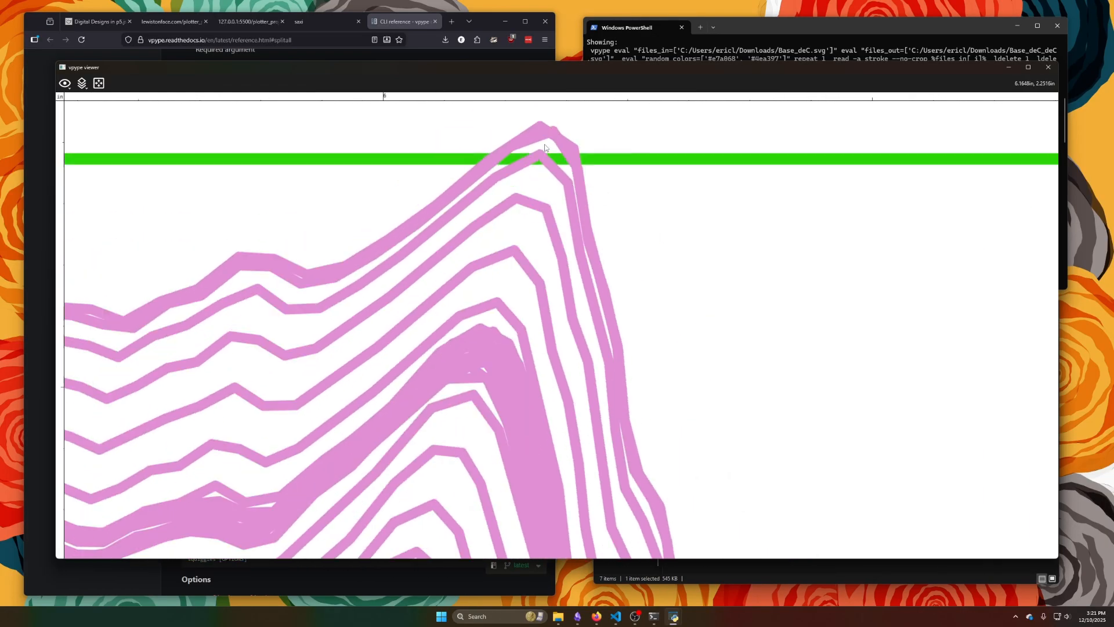
scroll(541, 170, down, 3)
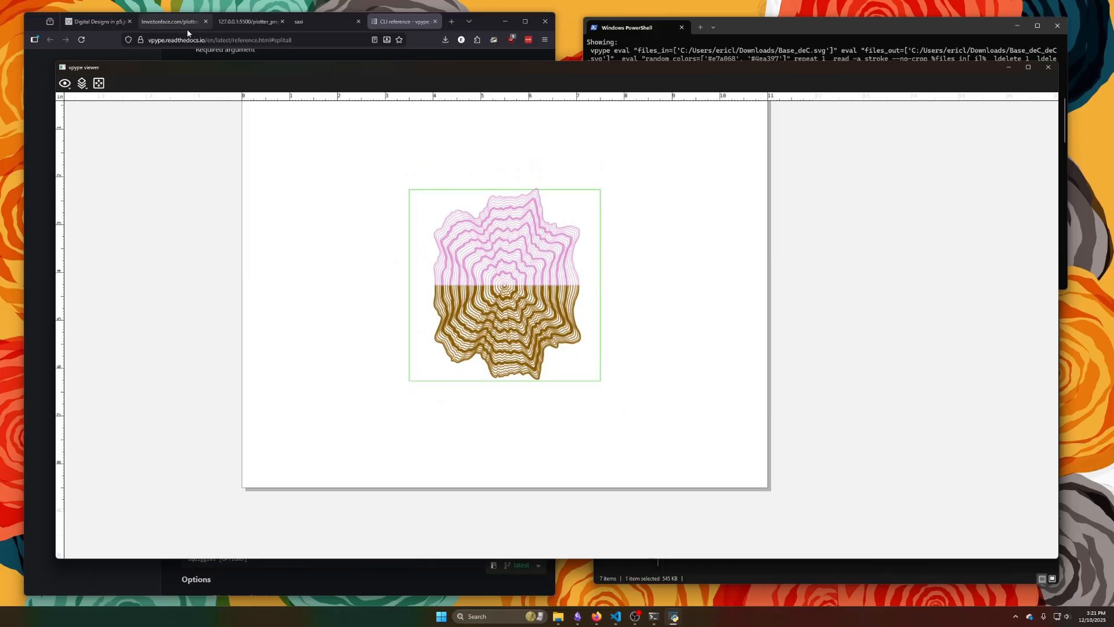
click(171, 21)
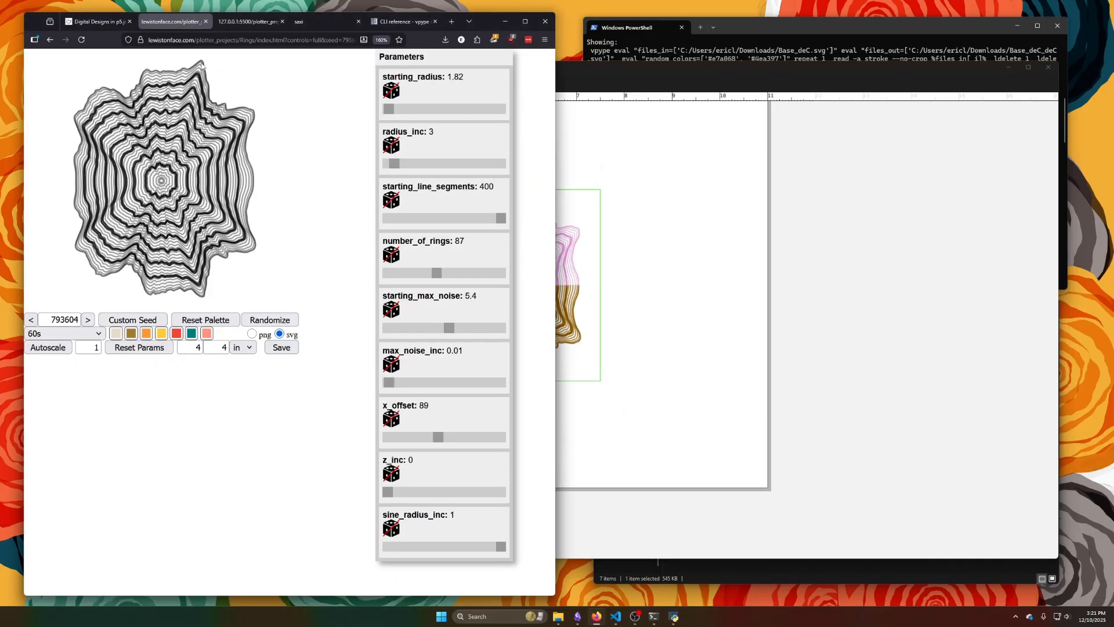
click(381, 23)
click(693, 182)
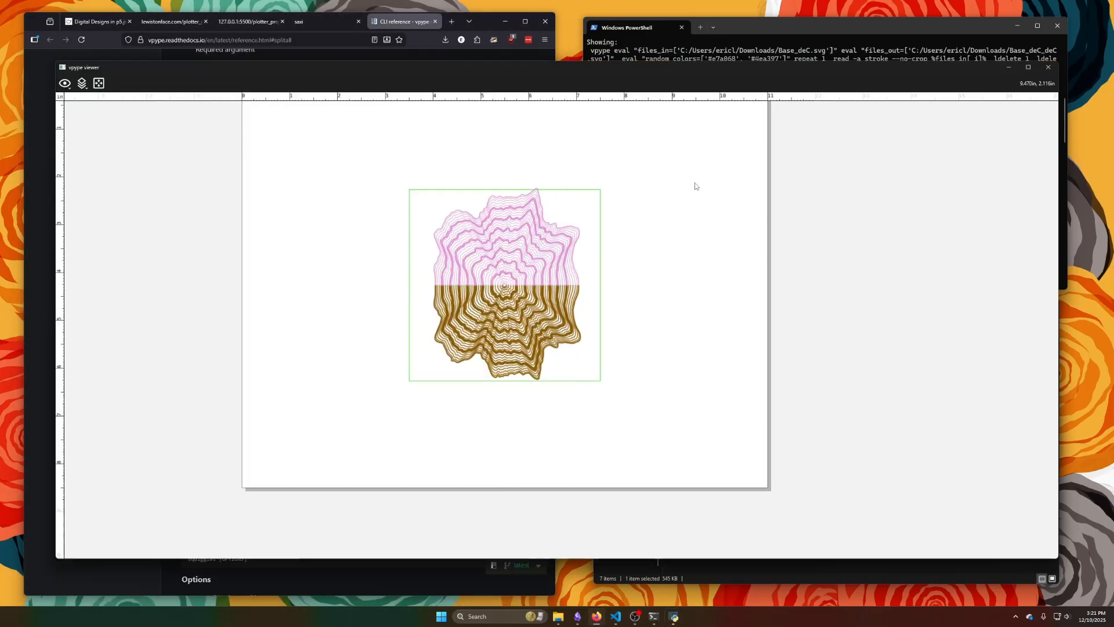
click(1052, 69)
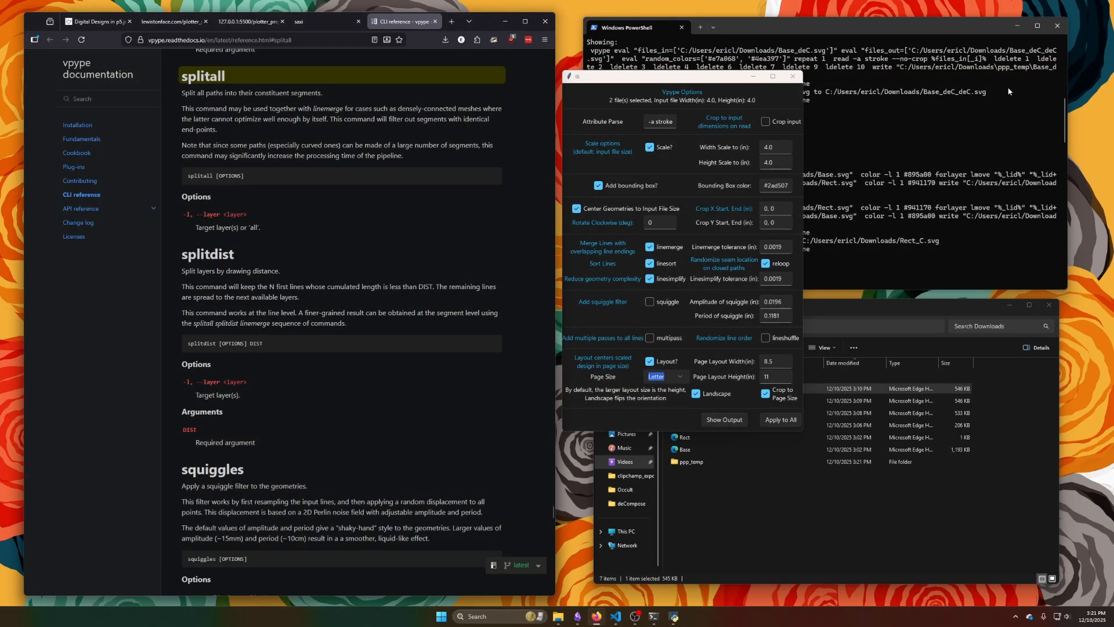
- Disable scaling, check the design within the bounding box in the preview, and apply the processing to all files
click(729, 420)
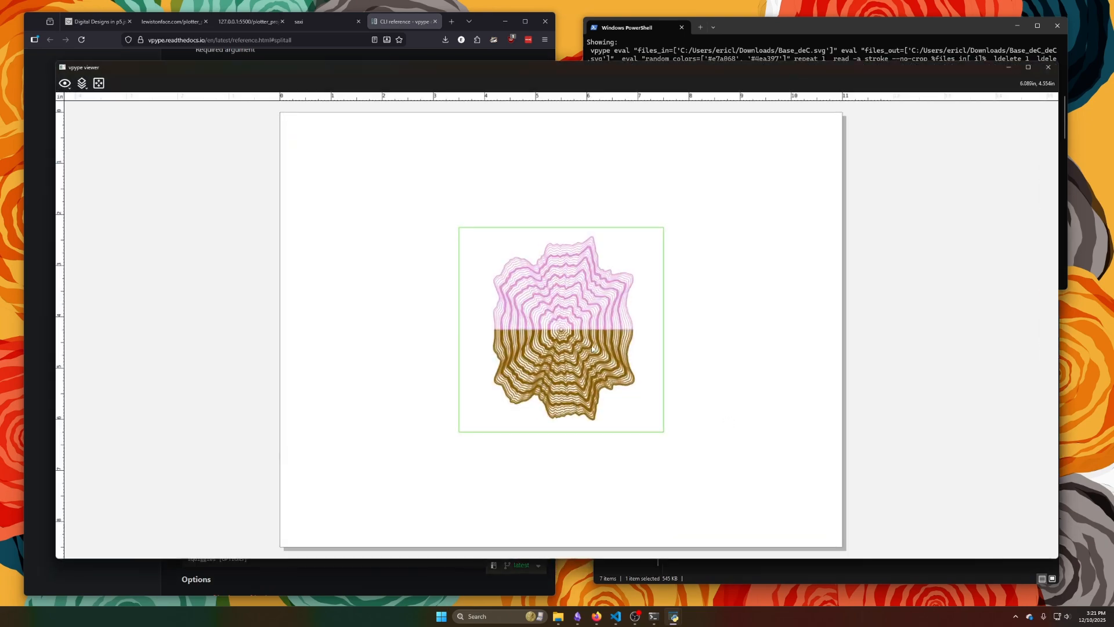
scroll(593, 348, up, 5)
scroll(627, 346, down, 3)
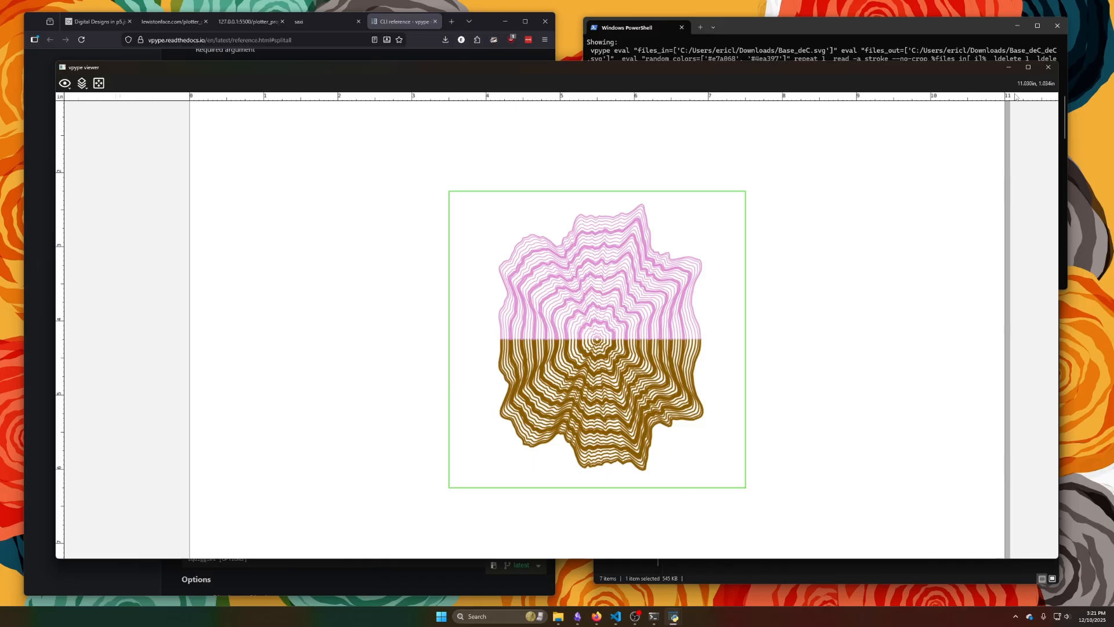
click(1048, 67)
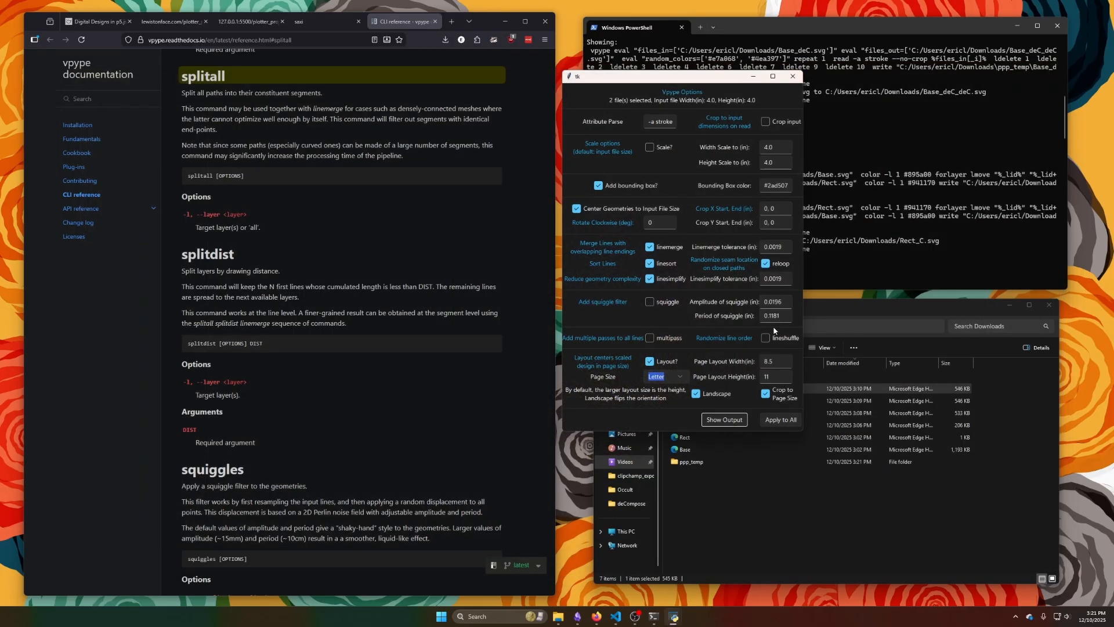
click(774, 421)
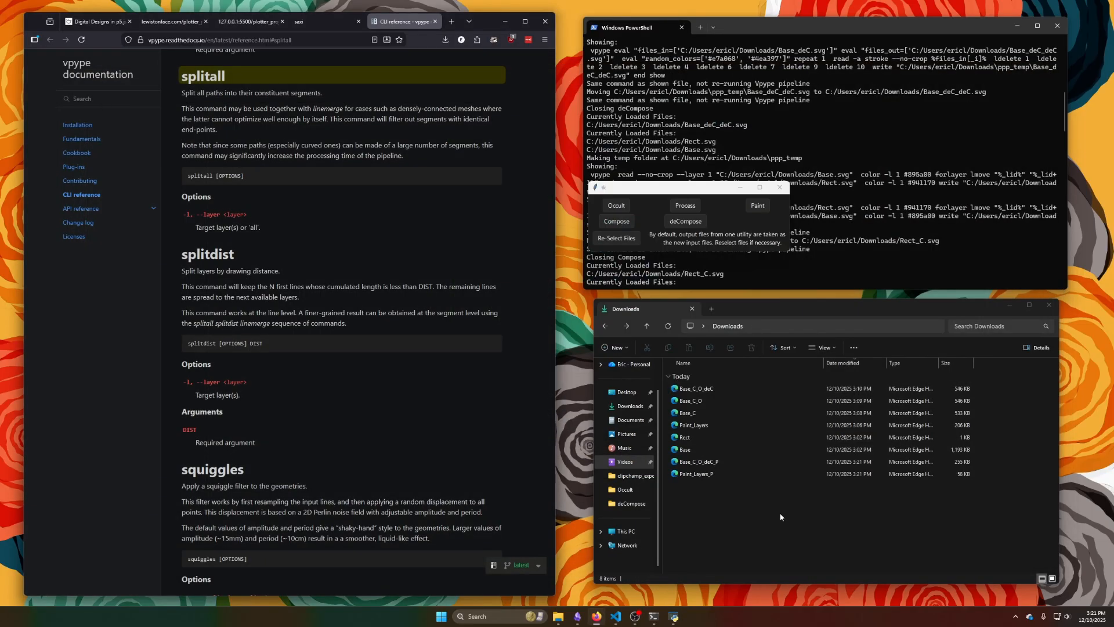
- Refresh the Downloads folder listing and locate the processed Paint_Layers_P and Base_C_O_deC_P files
click(772, 327)
key(Return)
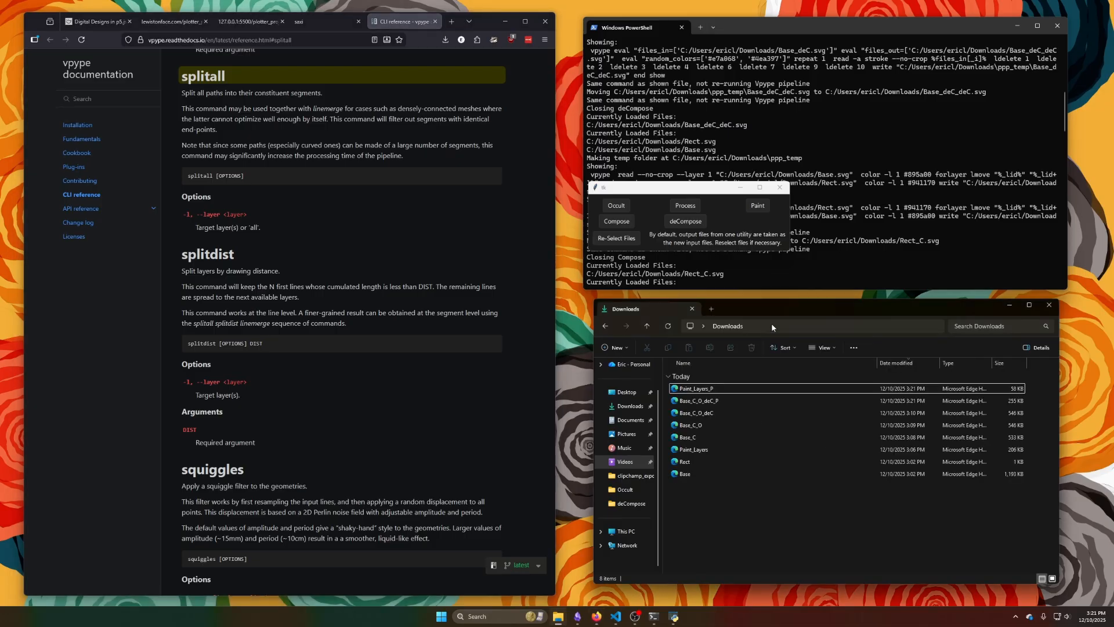
click(729, 391)
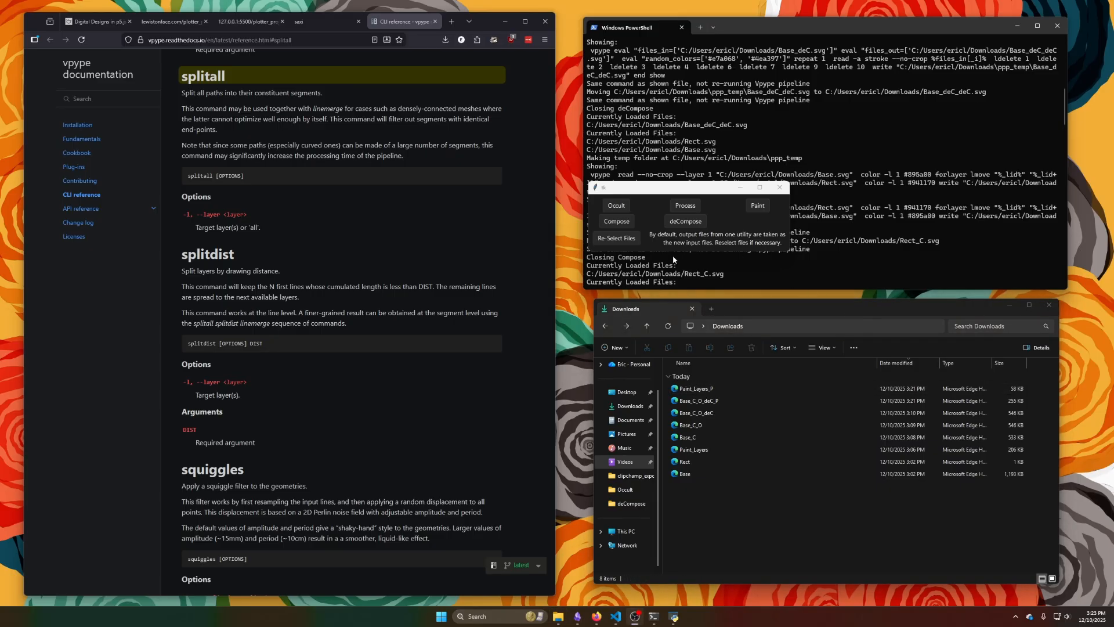
- Load Base_C_O_deC_P as the design file and open it in deCompose
click(631, 242)
click(704, 290)
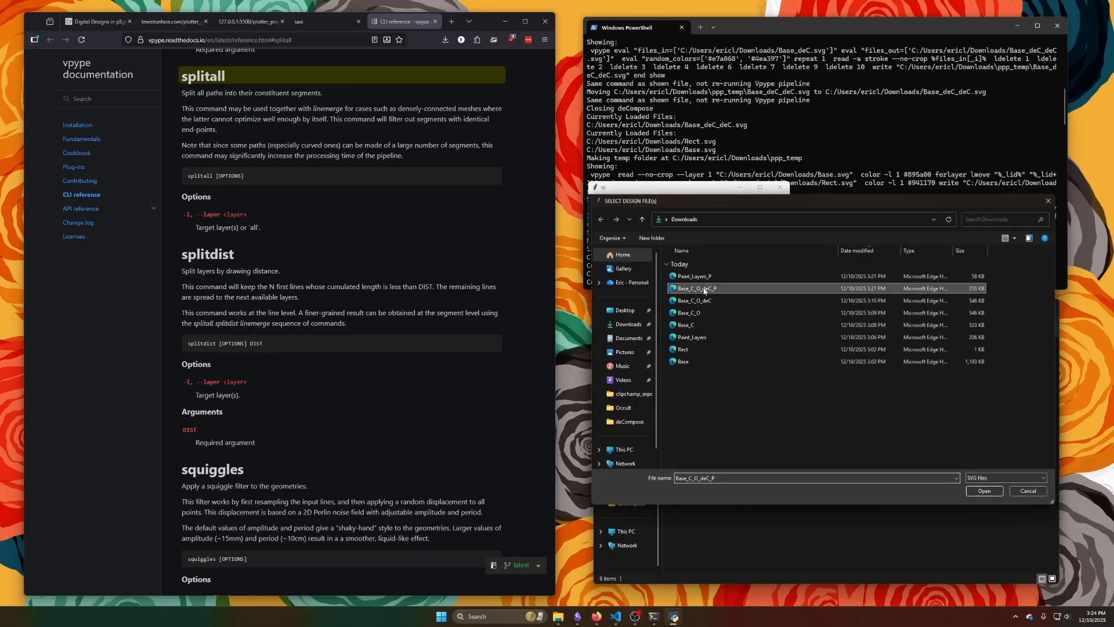
double_click(704, 290)
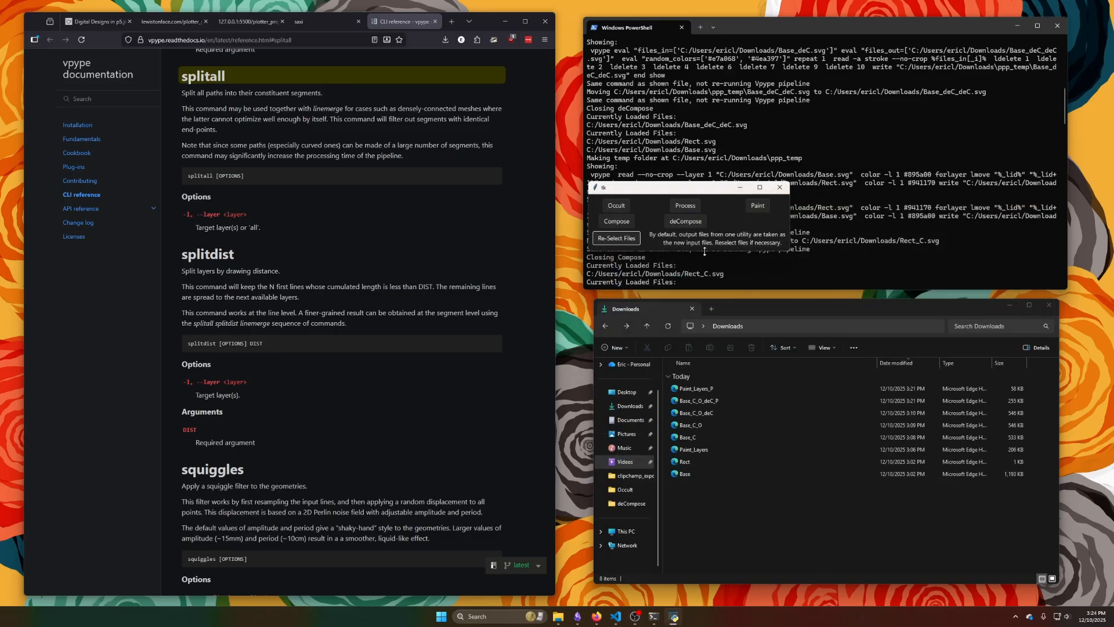
click(687, 222)
drag(178, 103, 688, 111)
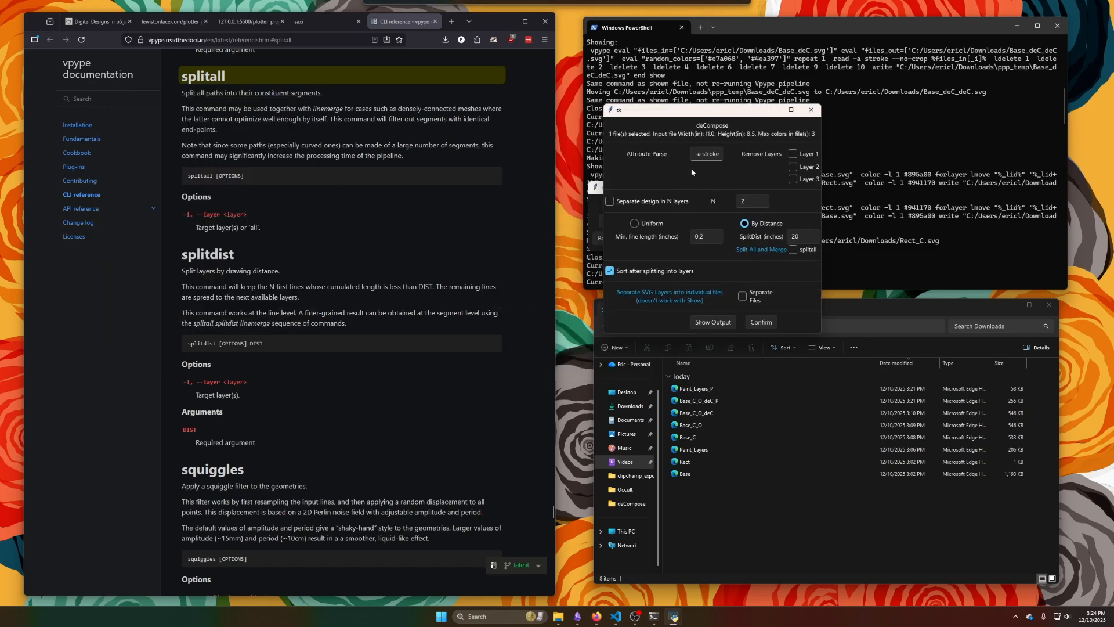
- Hide Layer 1 in the preview to identify the bounding box, and remove that layer from Base_C_O_deC_P with deCompose
click(709, 321)
click(81, 83)
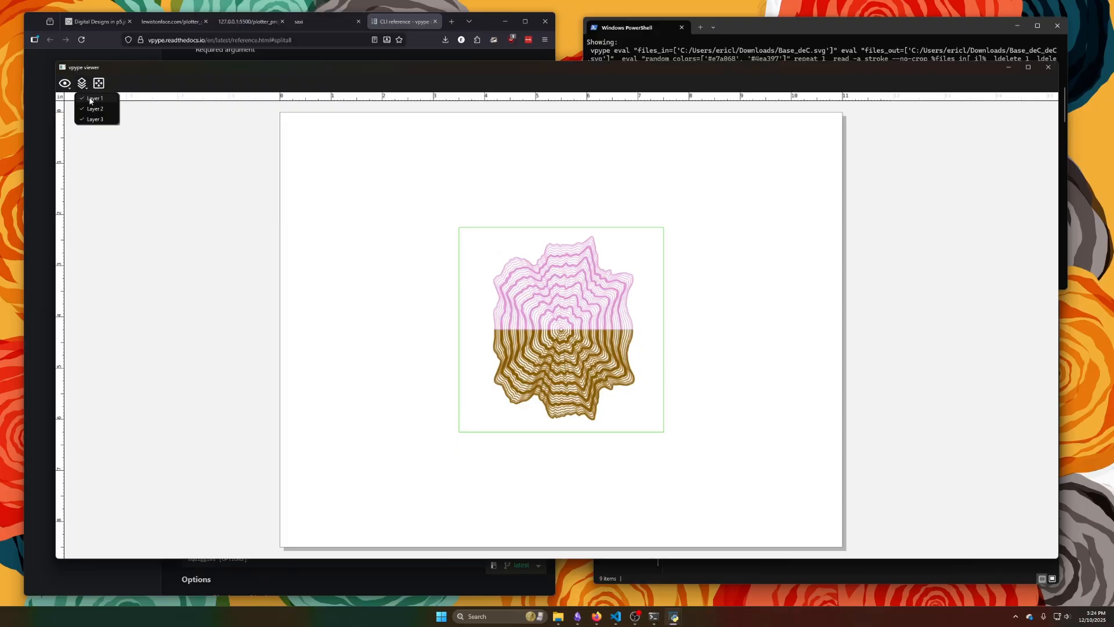
click(90, 99)
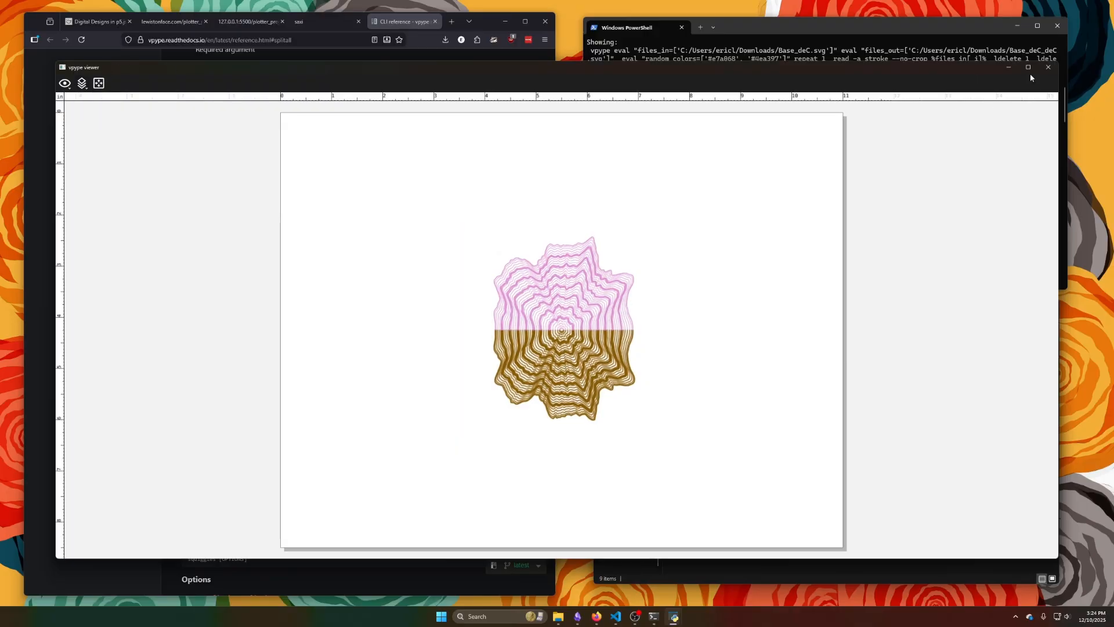
click(1048, 66)
click(793, 153)
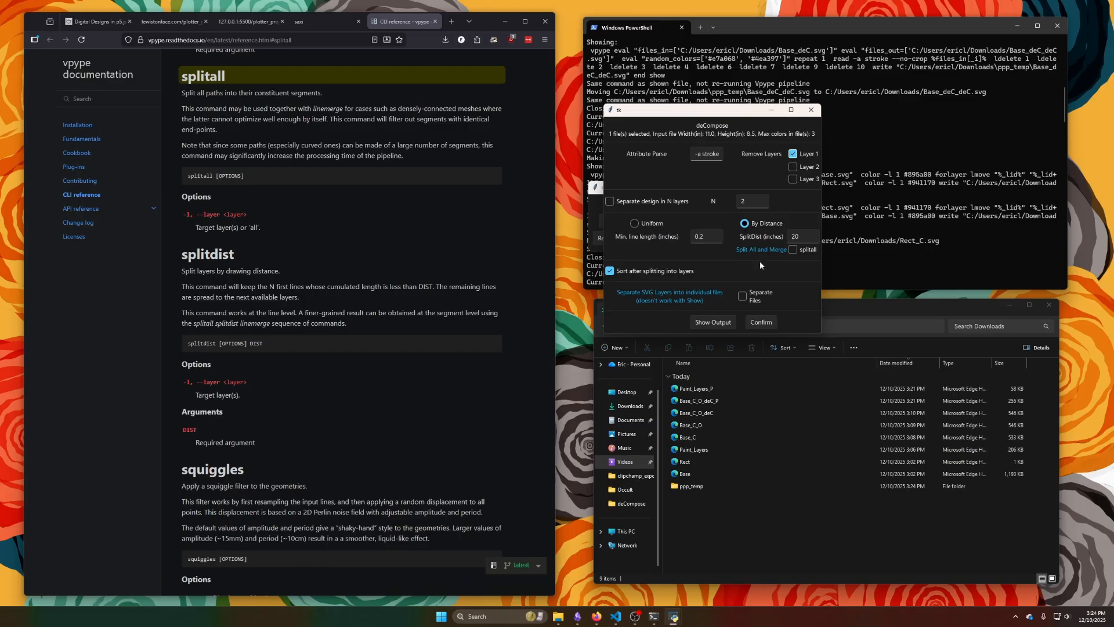
click(775, 328)
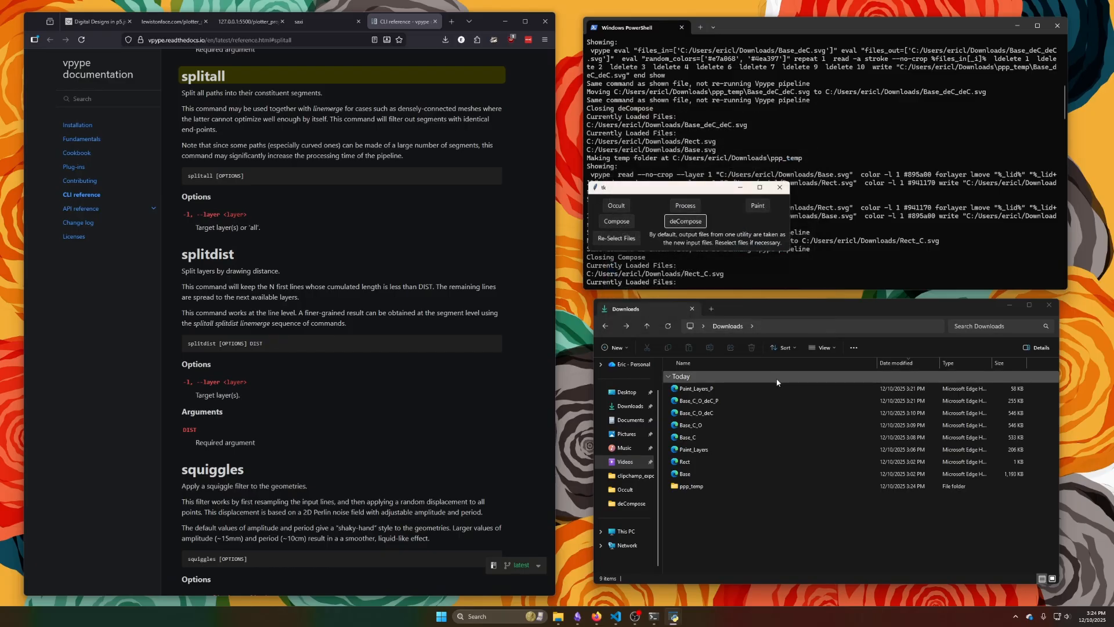
- Load Paint_Layers_P as the design file and open it in deCompose
click(616, 238)
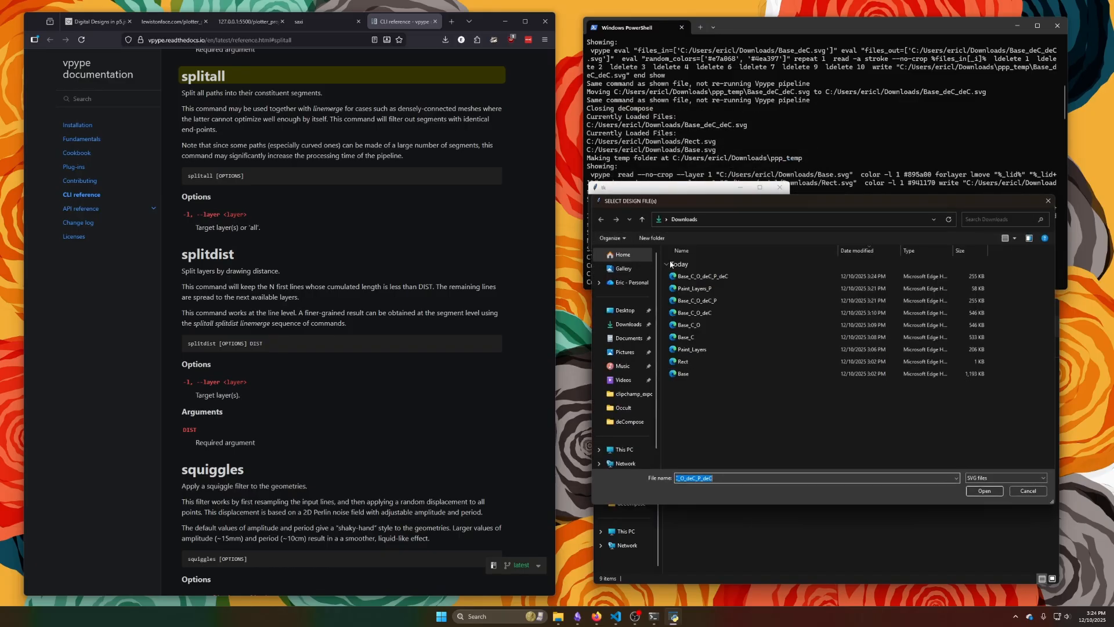
click(723, 290)
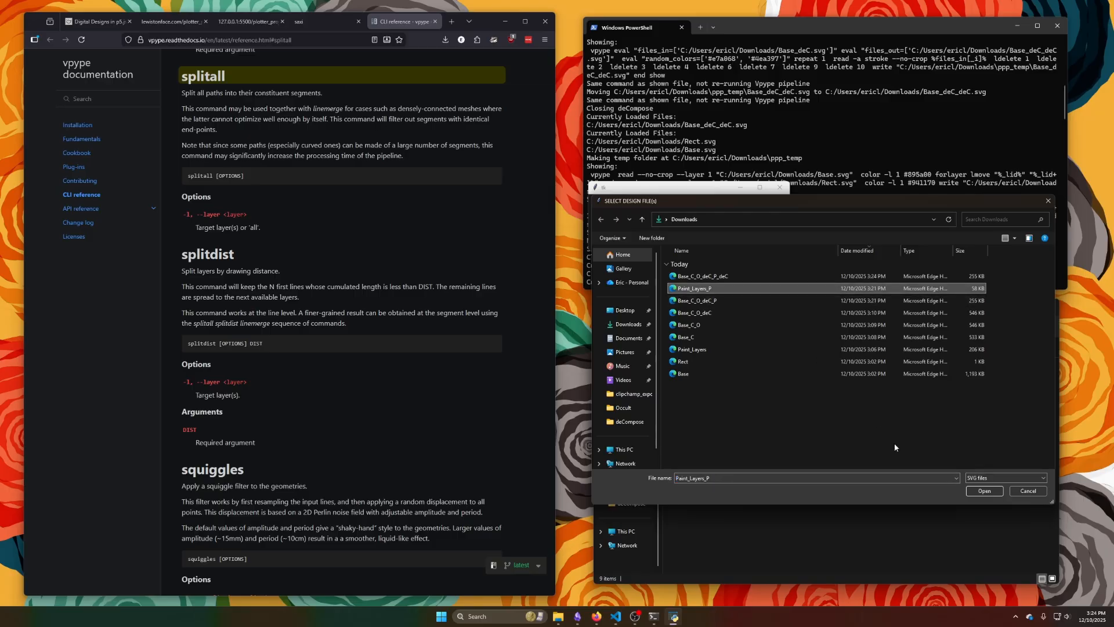
click(985, 491)
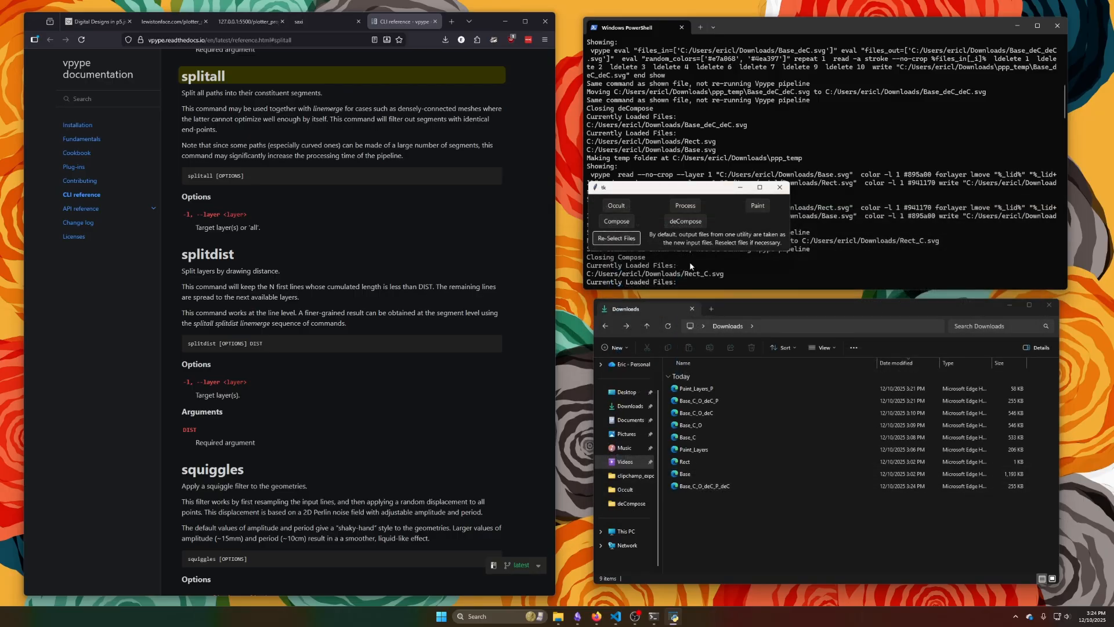
click(690, 226)
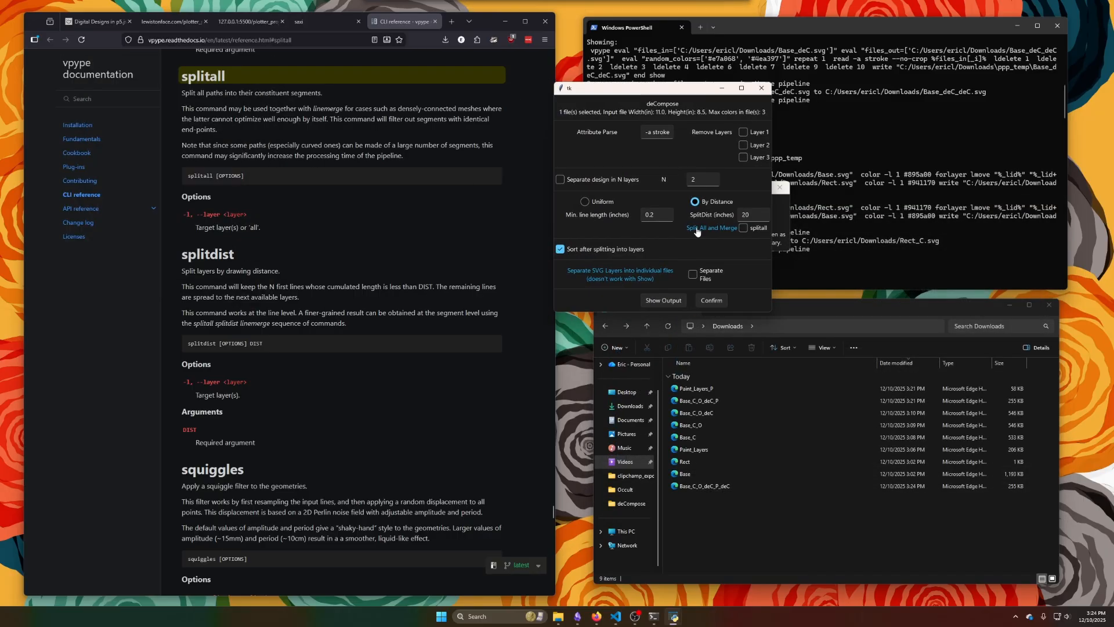
- Hide Layer 1 in the preview to identify the bounding box, and remove that layer from Paint_Layers_P with deCompose
click(676, 301)
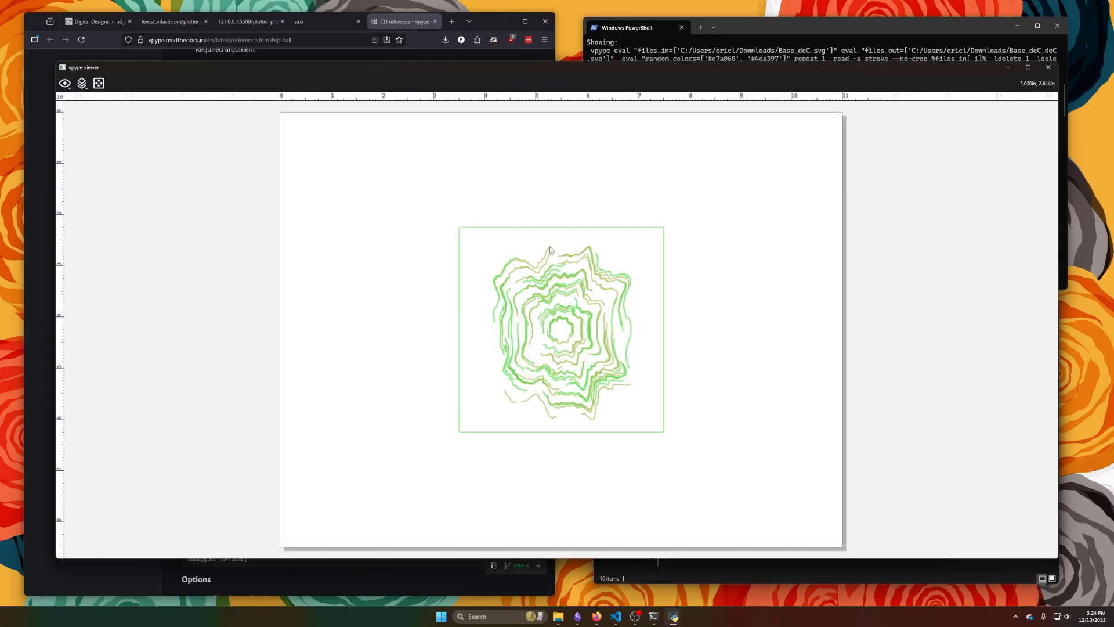
click(81, 82)
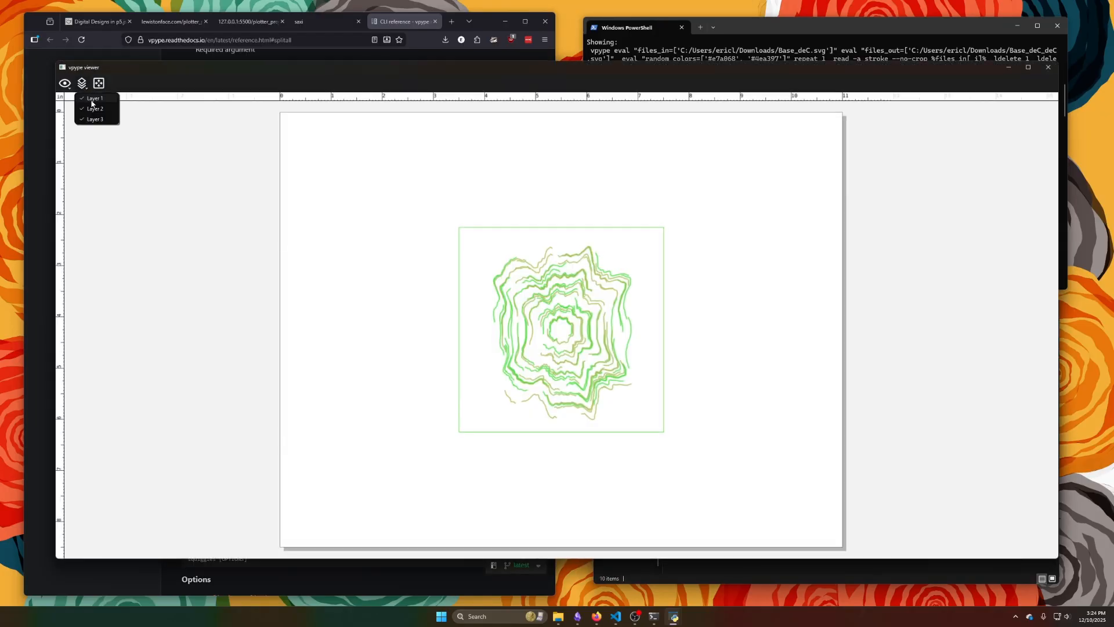
click(92, 100)
click(1049, 68)
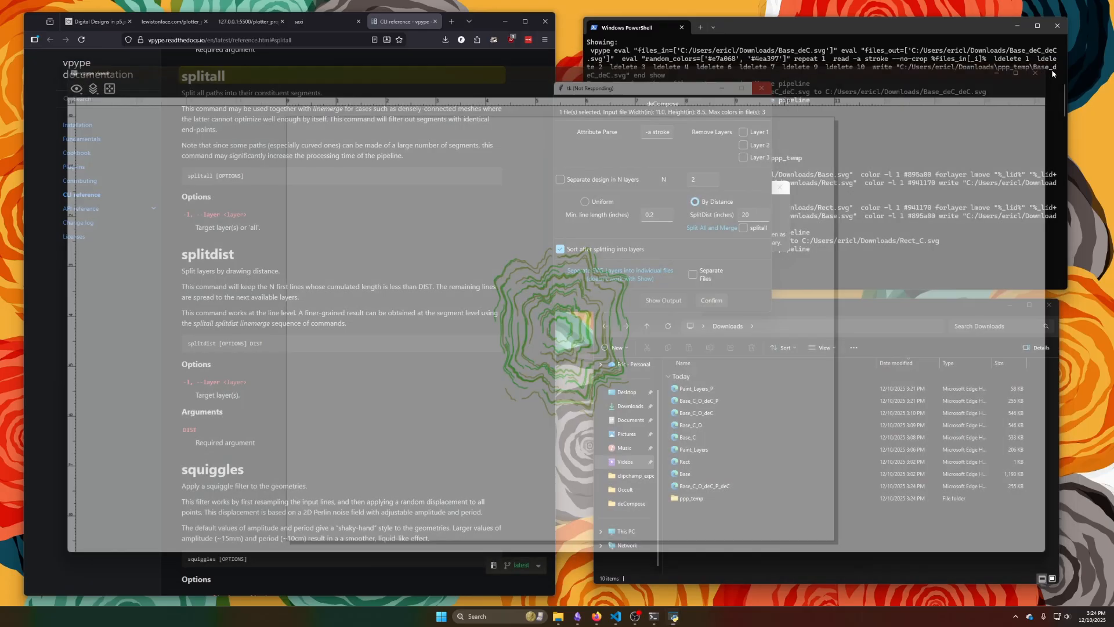
click(604, 294)
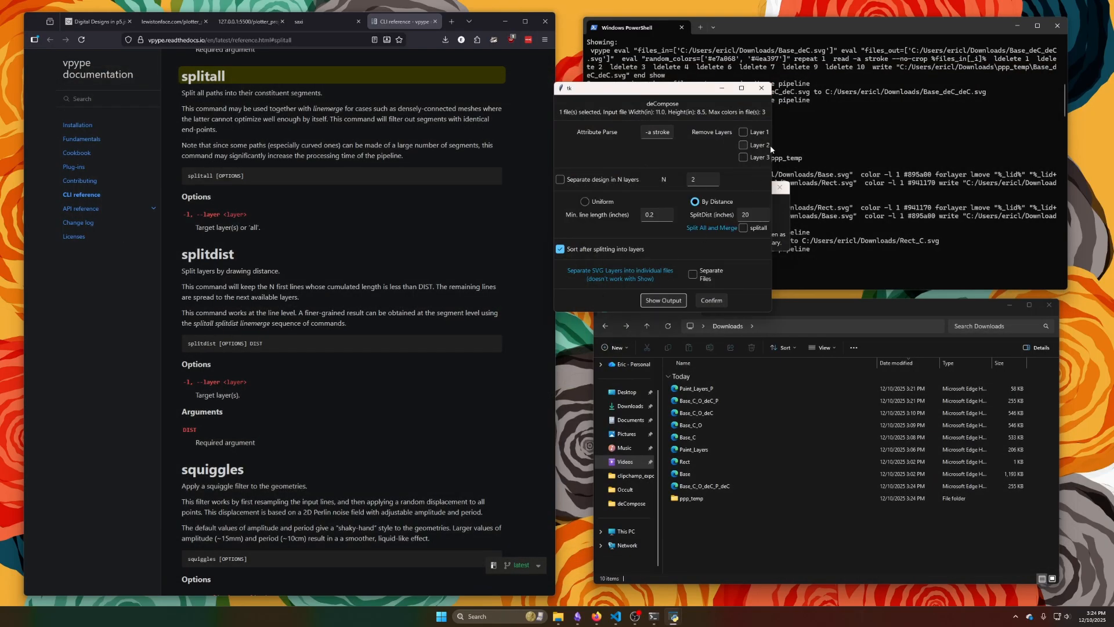
click(743, 132)
click(711, 300)
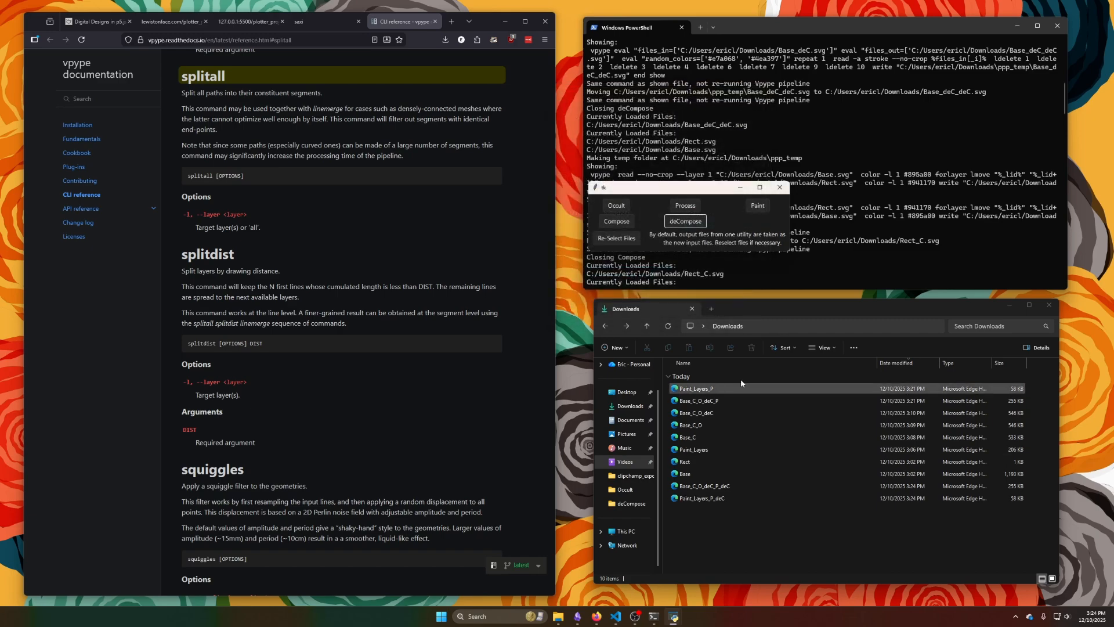
- Load Paint_Layers_P_deC as the design file and open it in the Paint utility
click(759, 325)
key(Escape)
key(Escape)
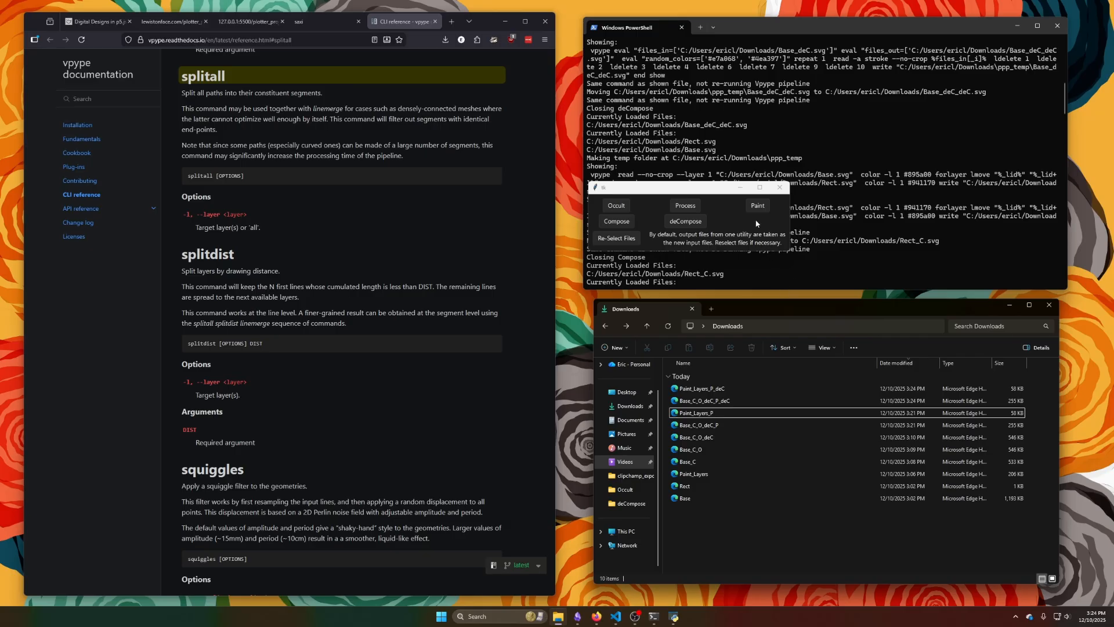
click(624, 239)
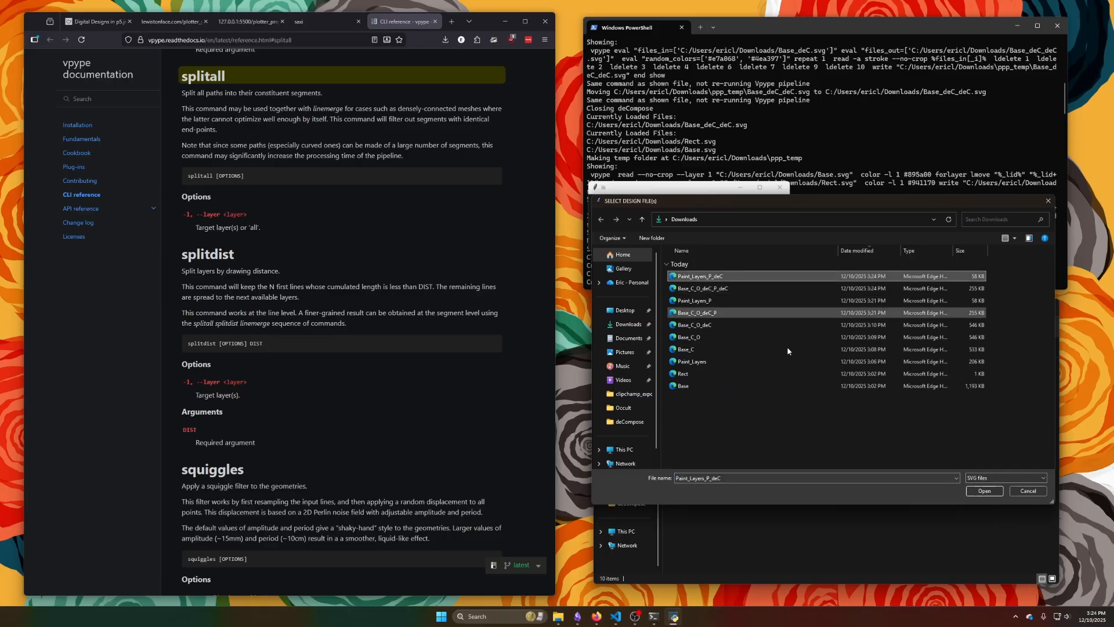
ctrl+click(754, 312)
click(985, 491)
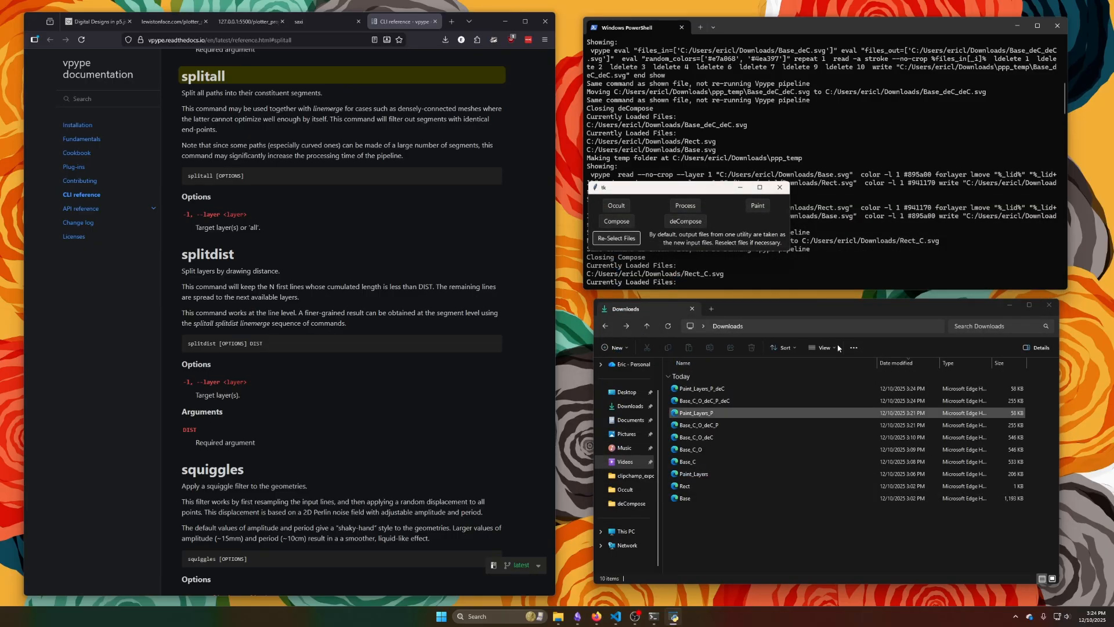
click(765, 207)
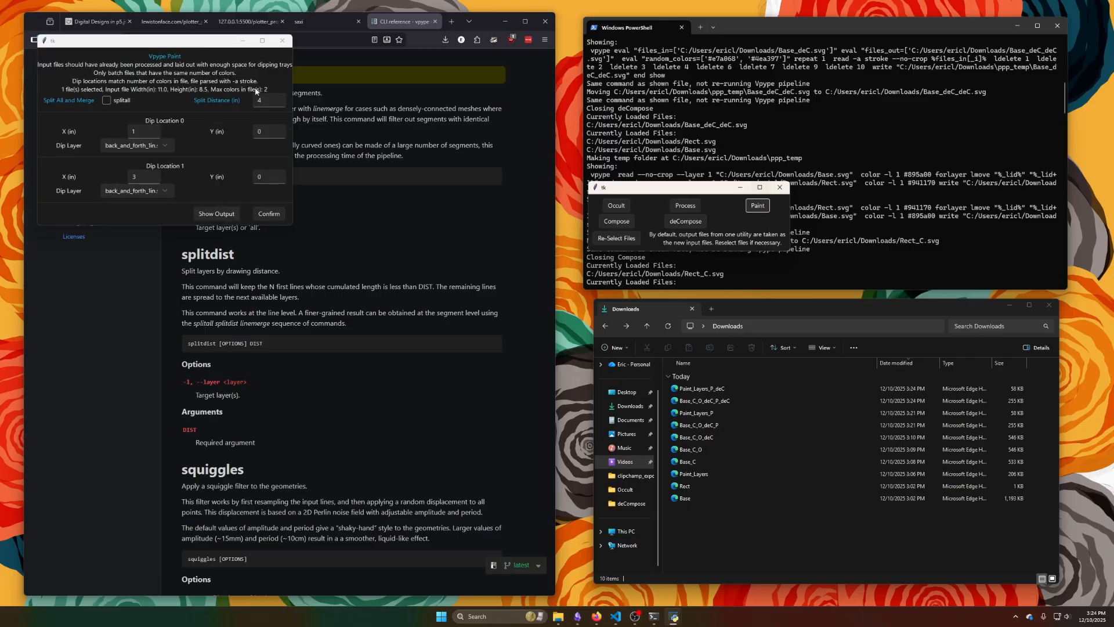
- Set the paint split distance to 0.5 in and choose circle_0_5in.svg as the dip layer for both dip locations
mouse_move(170, 44)
mouse_down()
mouse_move(755, 124)
mouse_move(719, 122)
mouse_up()
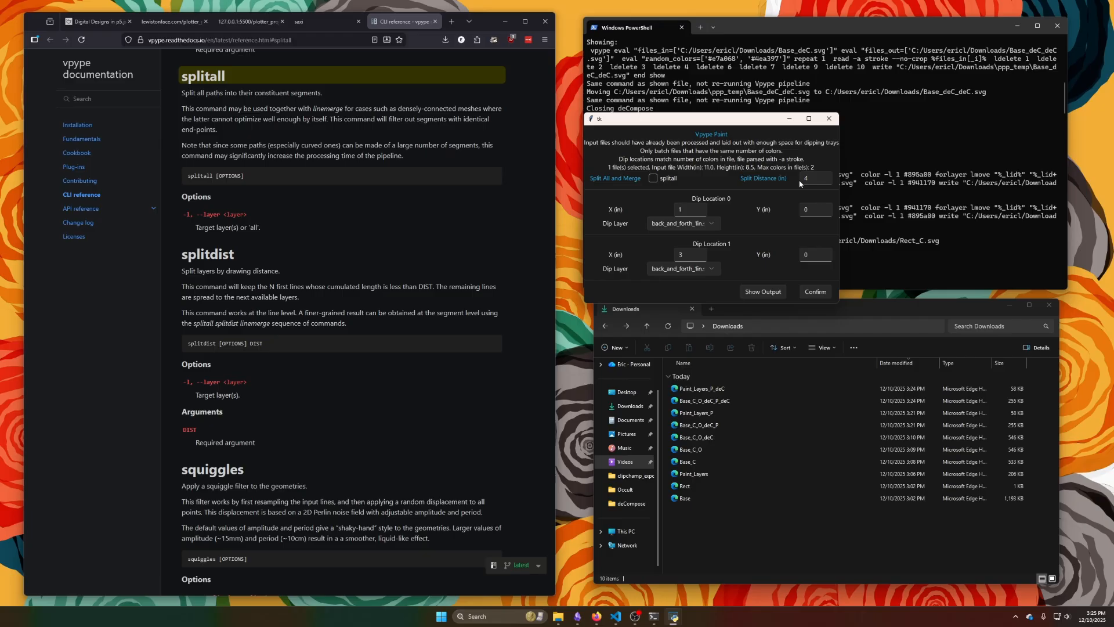
drag(821, 179, 793, 180)
click(704, 224)
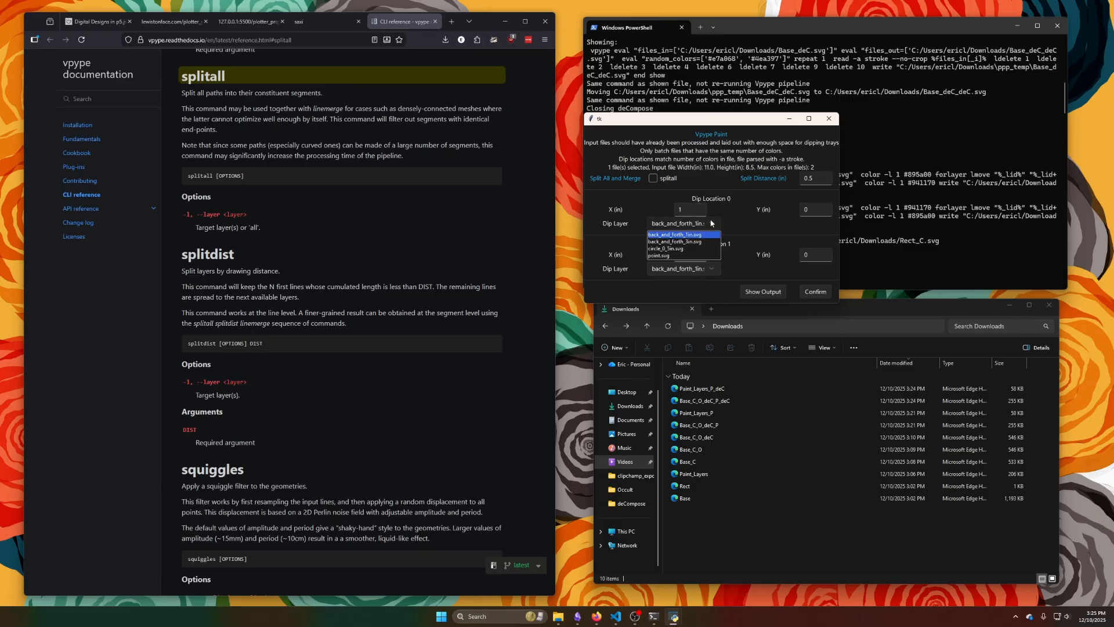
click(699, 248)
click(703, 268)
click(702, 294)
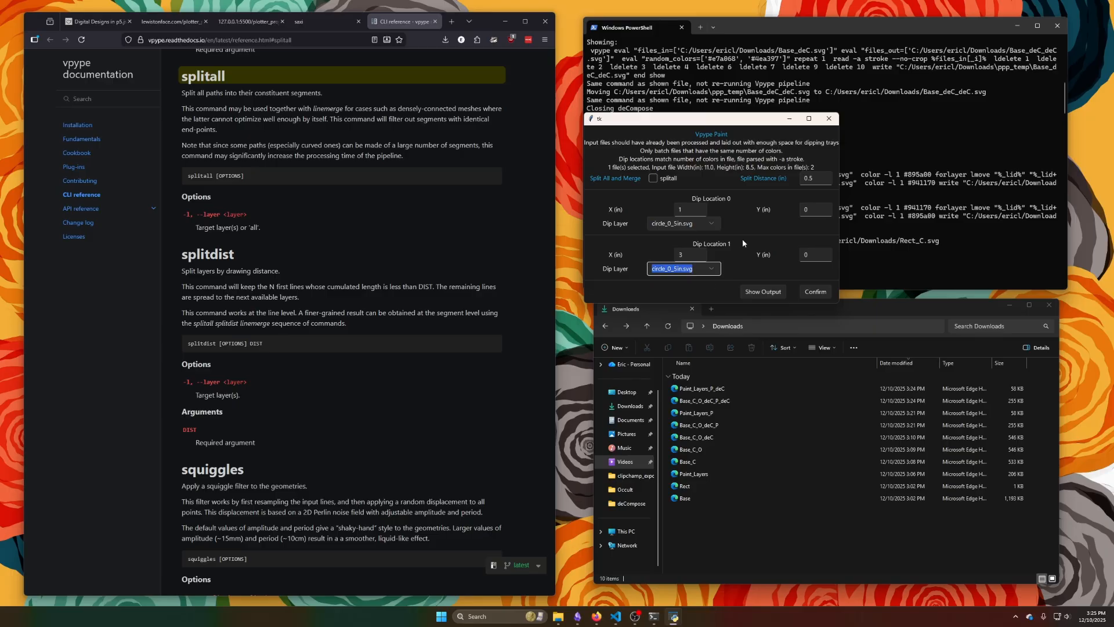
- Set the Y position of Dip Location 0 and Dip Location 1 to 8 in
double_click(795, 209)
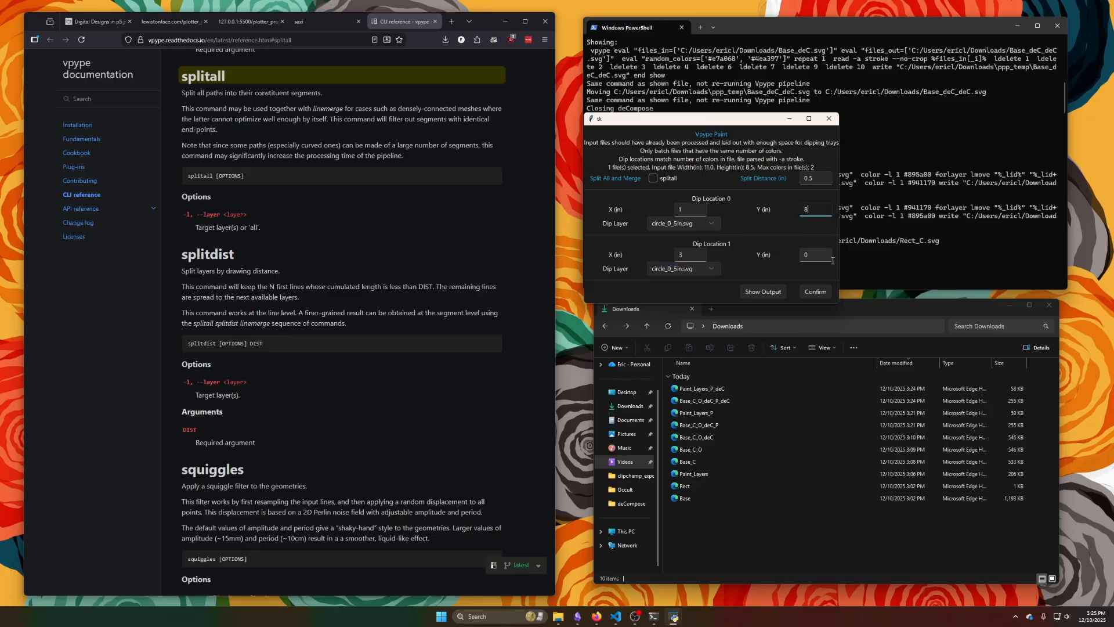
text(8)
double_click(790, 255)
- Check the pen-up trajectories in the paint preview with Layer 2 hidden, and apply the paint processing
click(765, 293)
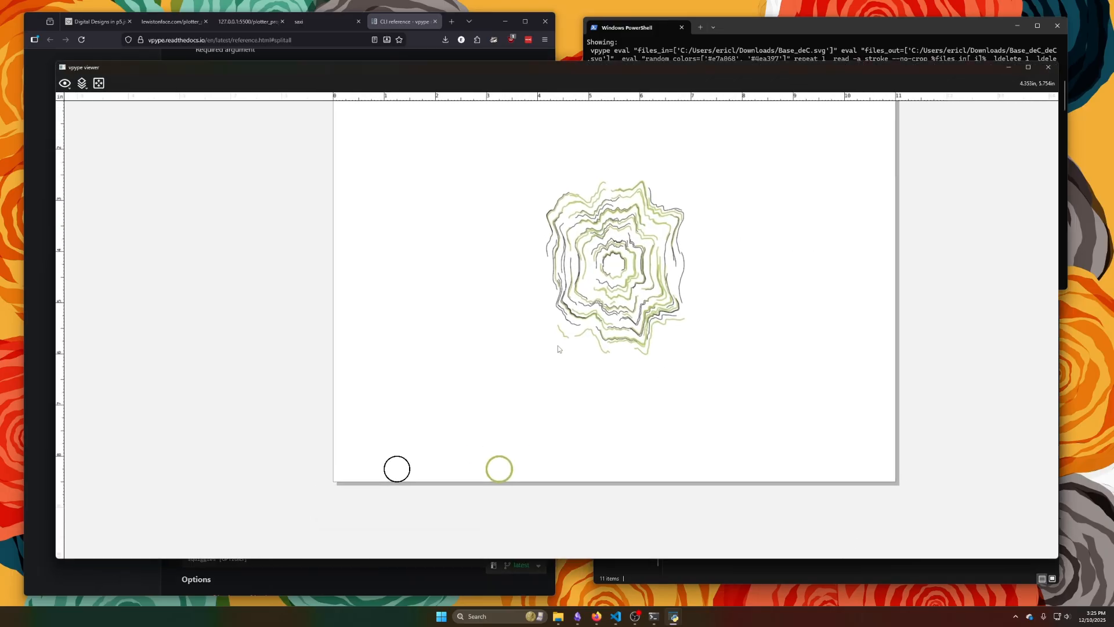
scroll(557, 351, up, 3)
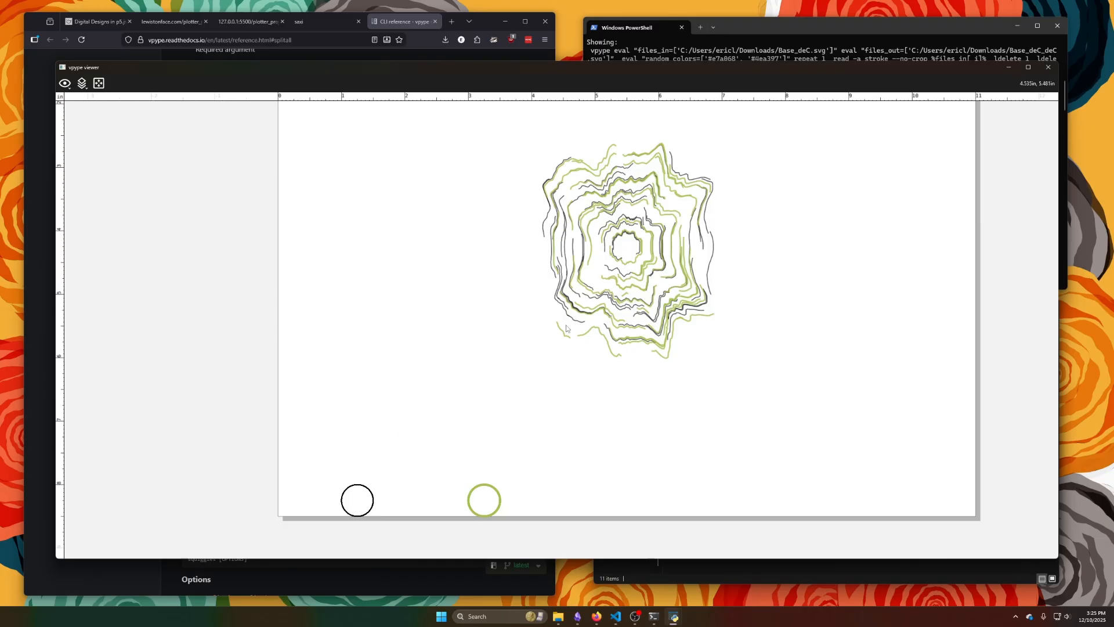
drag(519, 331, 503, 340)
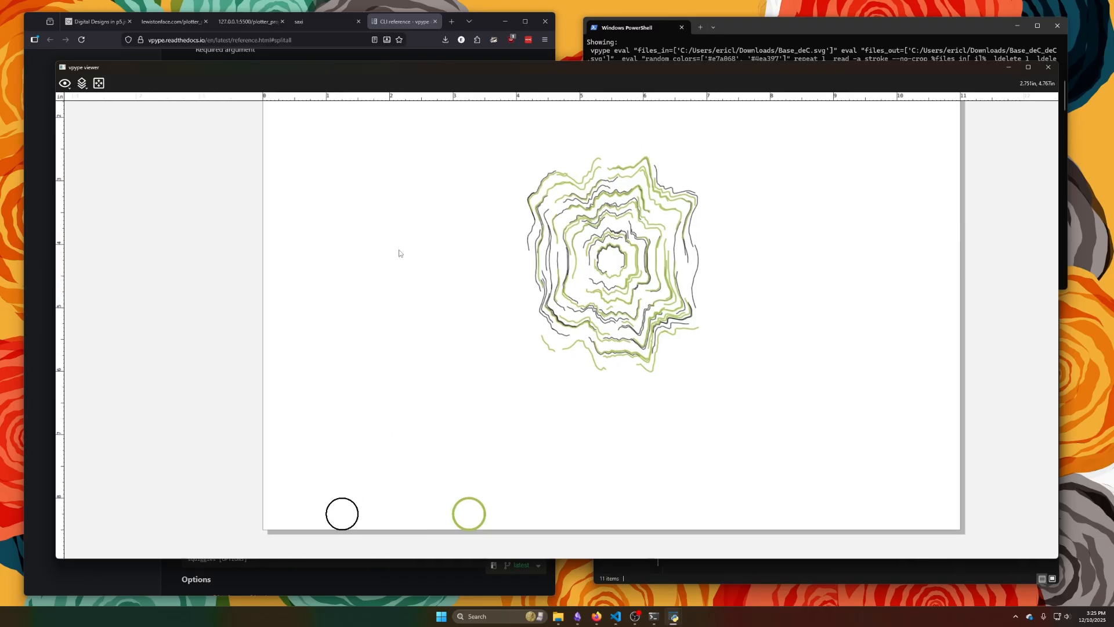
click(83, 85)
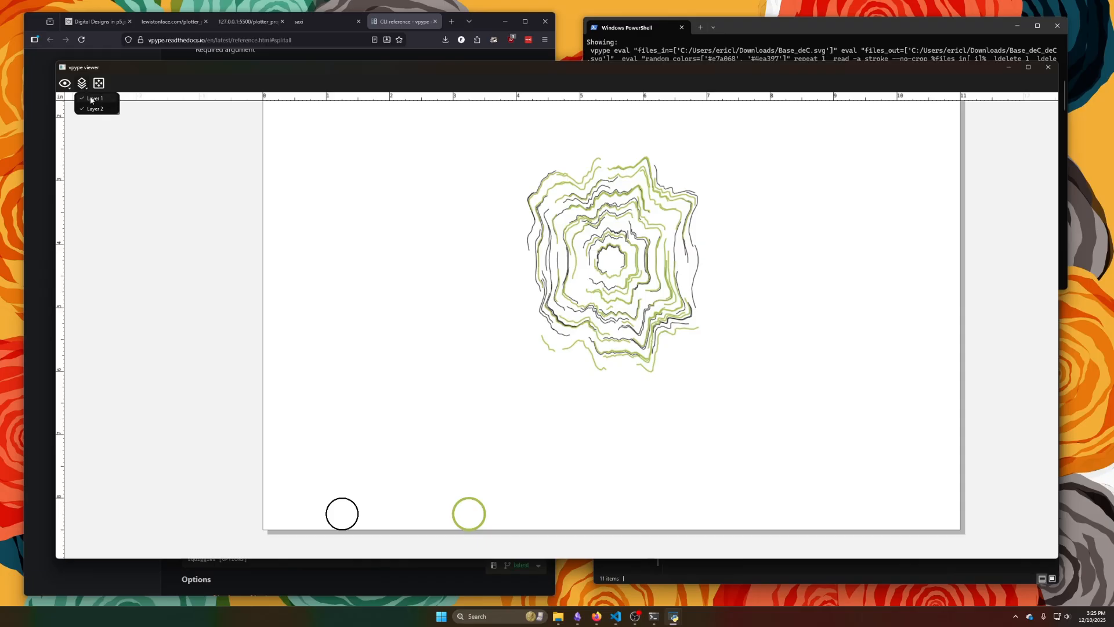
click(89, 108)
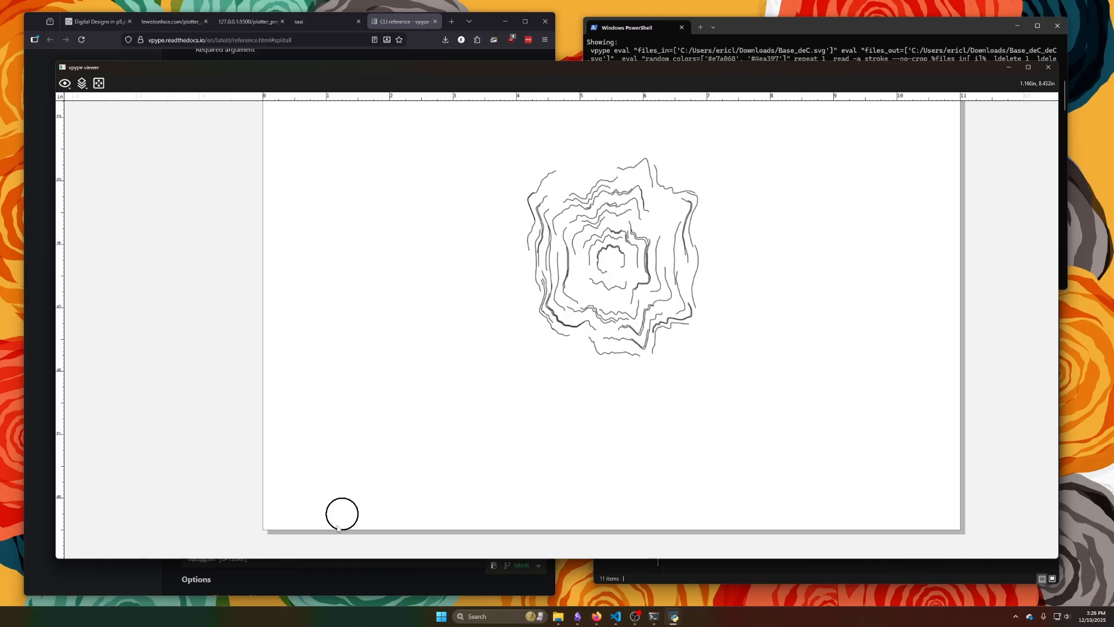
click(64, 83)
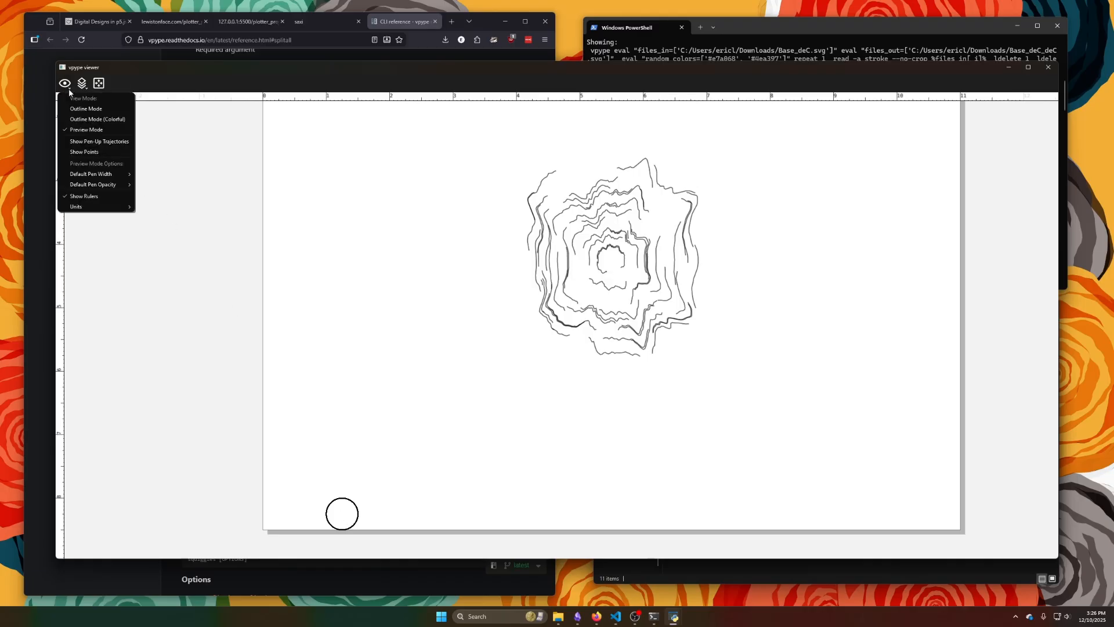
click(84, 142)
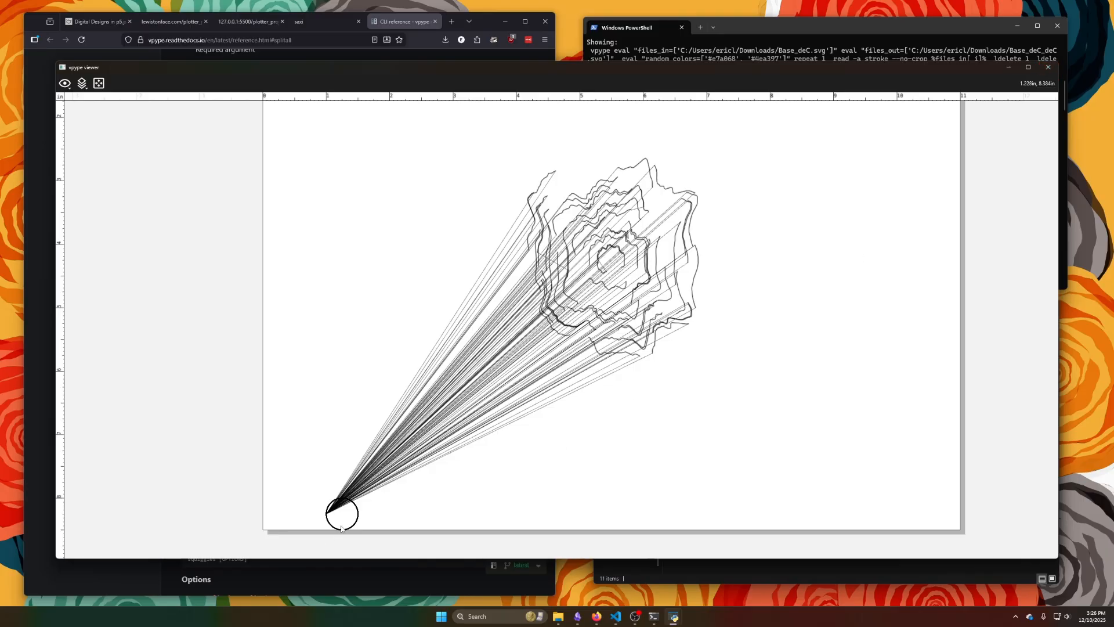
click(1048, 67)
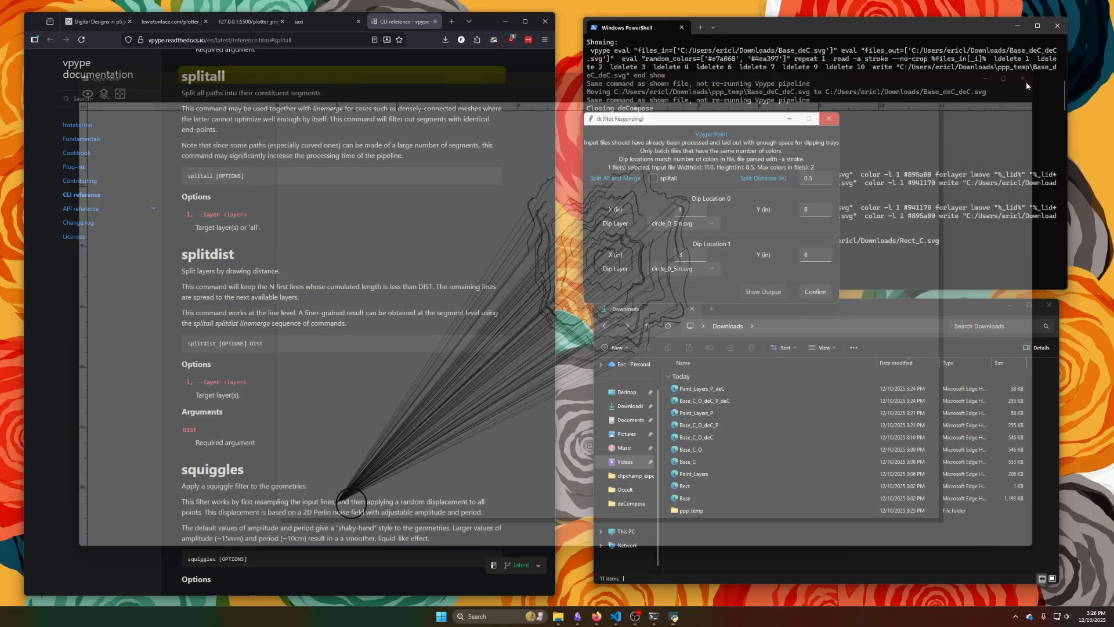
click(747, 127)
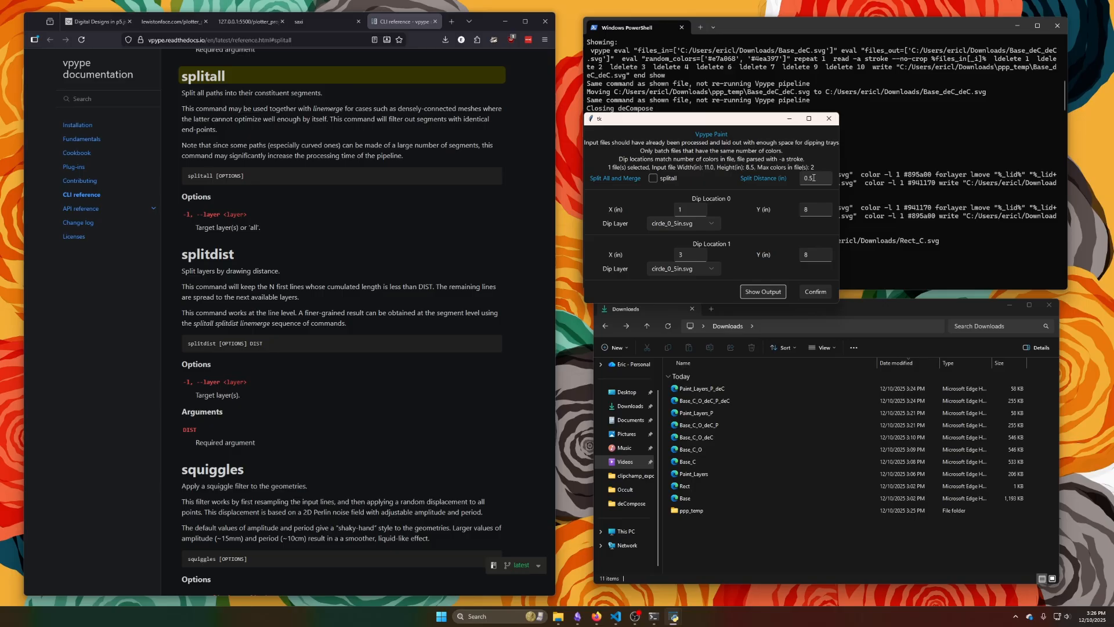
click(816, 292)
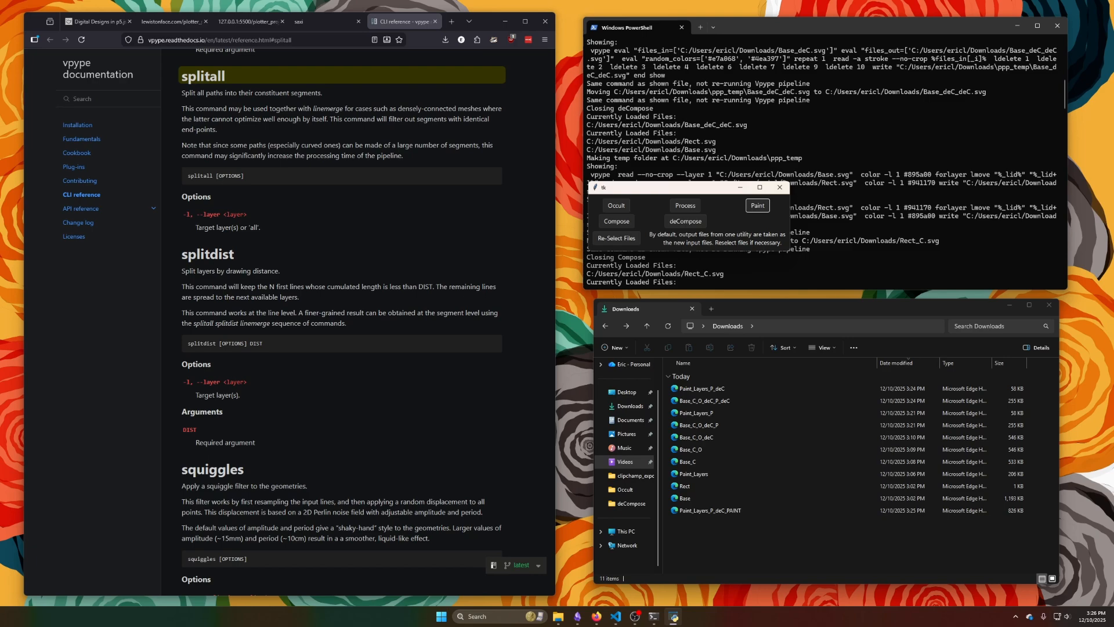
- Load Paint_Layers_P_deC_PAINT and Base_C_O_deC_P_deC as the design files and open them in Compose
click(635, 244)
click(731, 280)
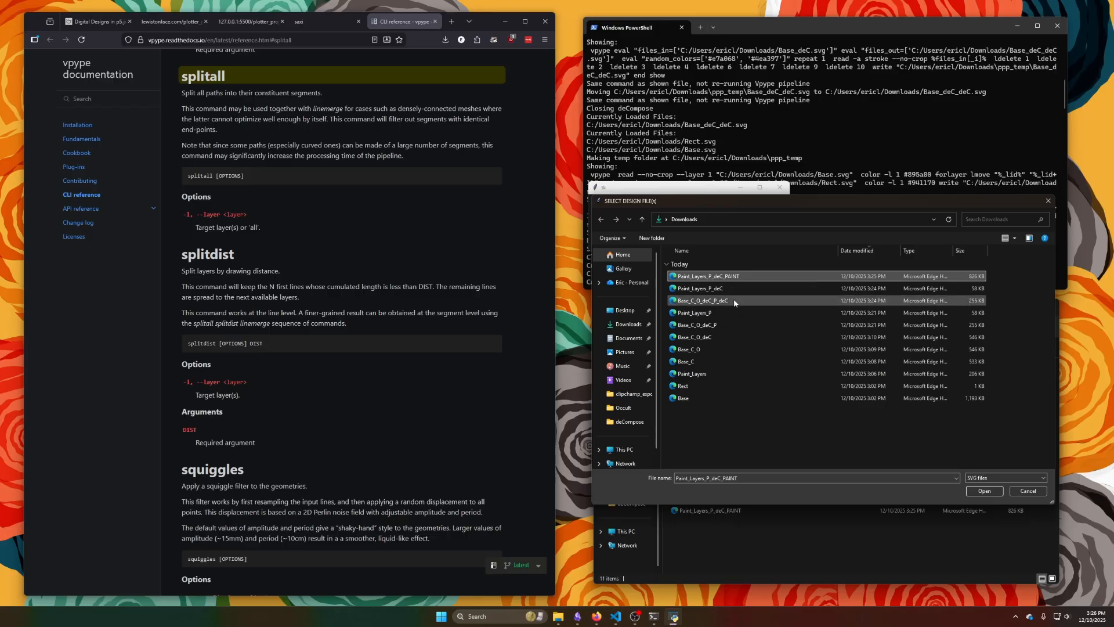
ctrl+click(734, 302)
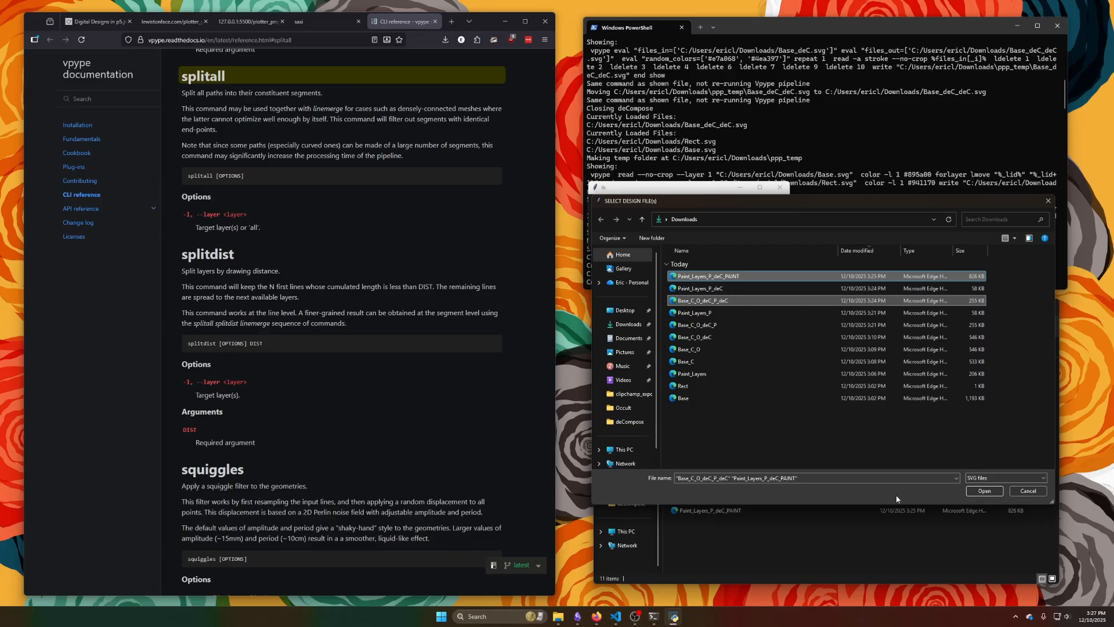
click(984, 491)
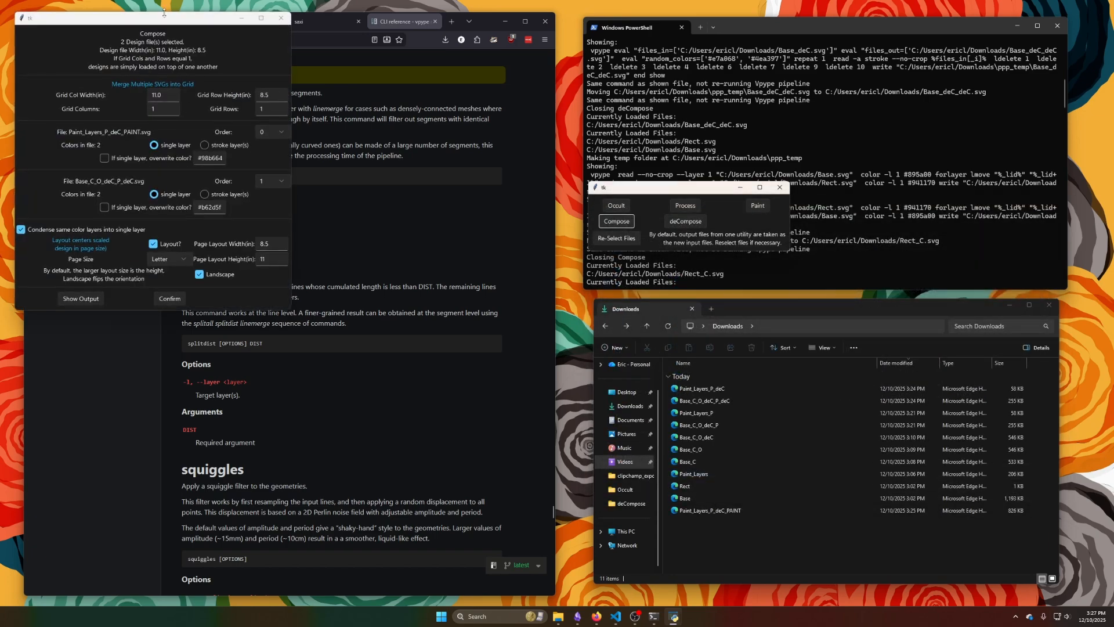
- Set both files to stroke layers in Compose, and turn off same-color layer condensing, page layout and landscape
drag(167, 25, 720, 85)
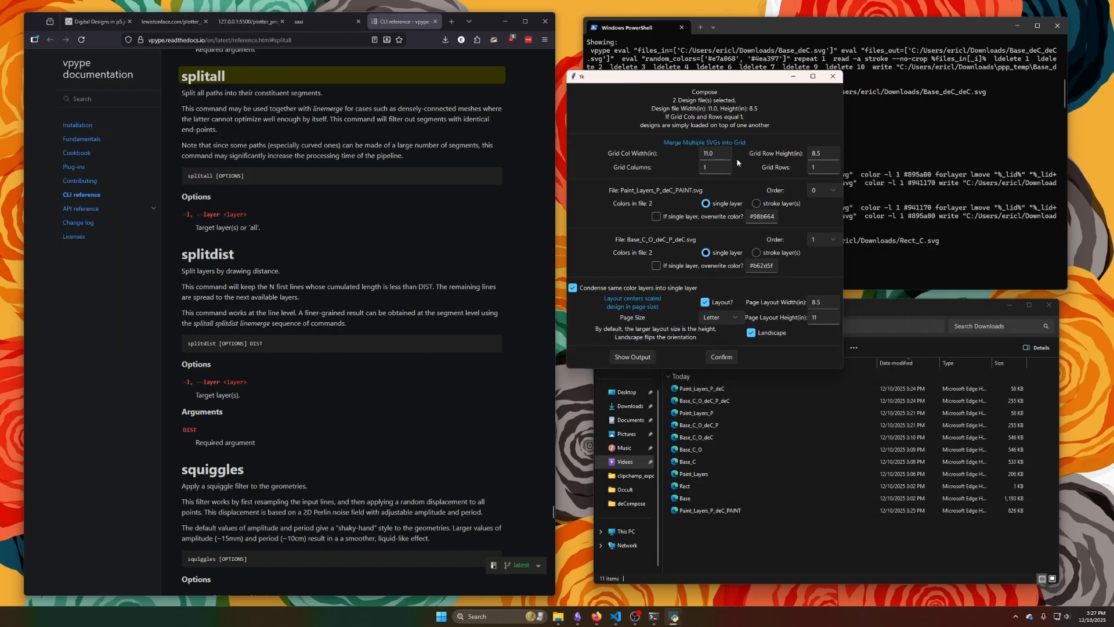
click(756, 203)
click(782, 254)
click(581, 289)
click(713, 303)
click(751, 333)
- Show the Compose output and examine how the paint layers and the occulted line layers overlap
click(617, 356)
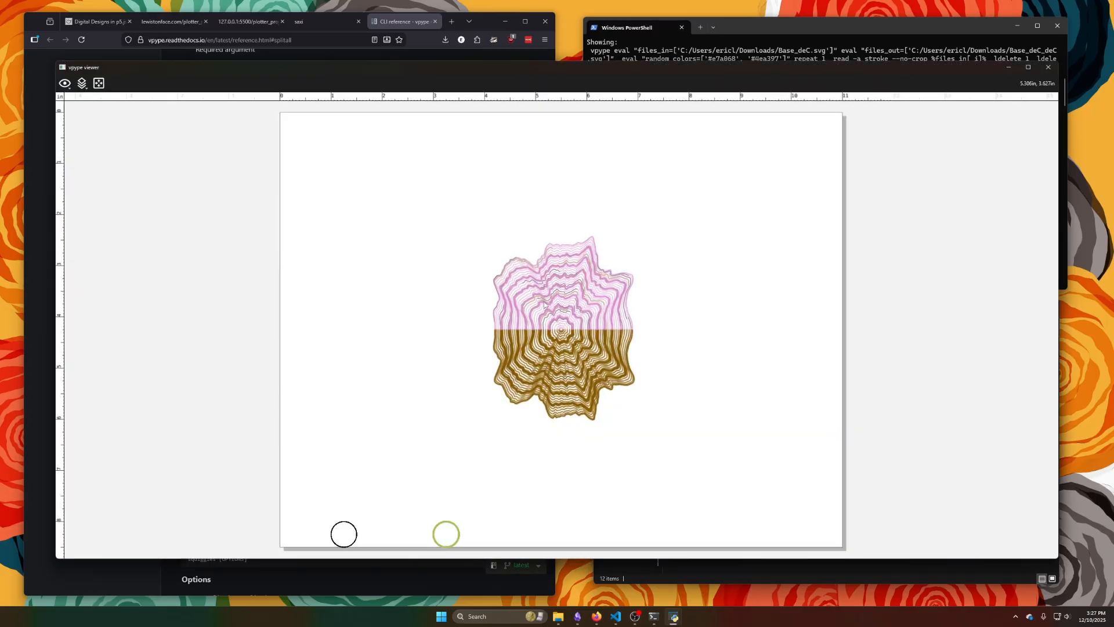
scroll(572, 317, up, 8)
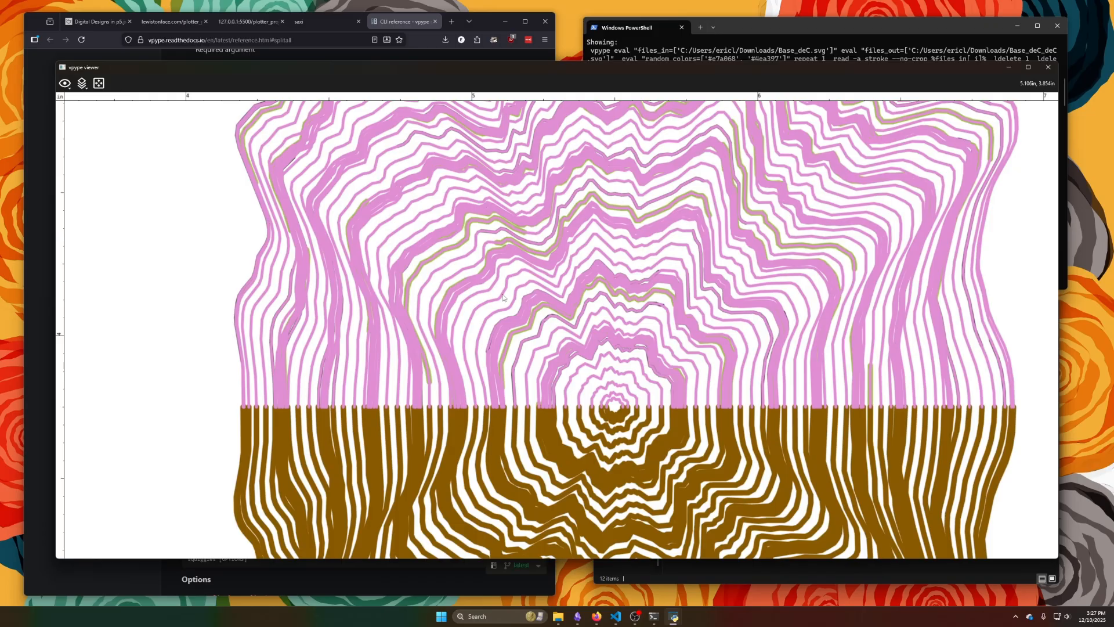
scroll(502, 297, down, 4)
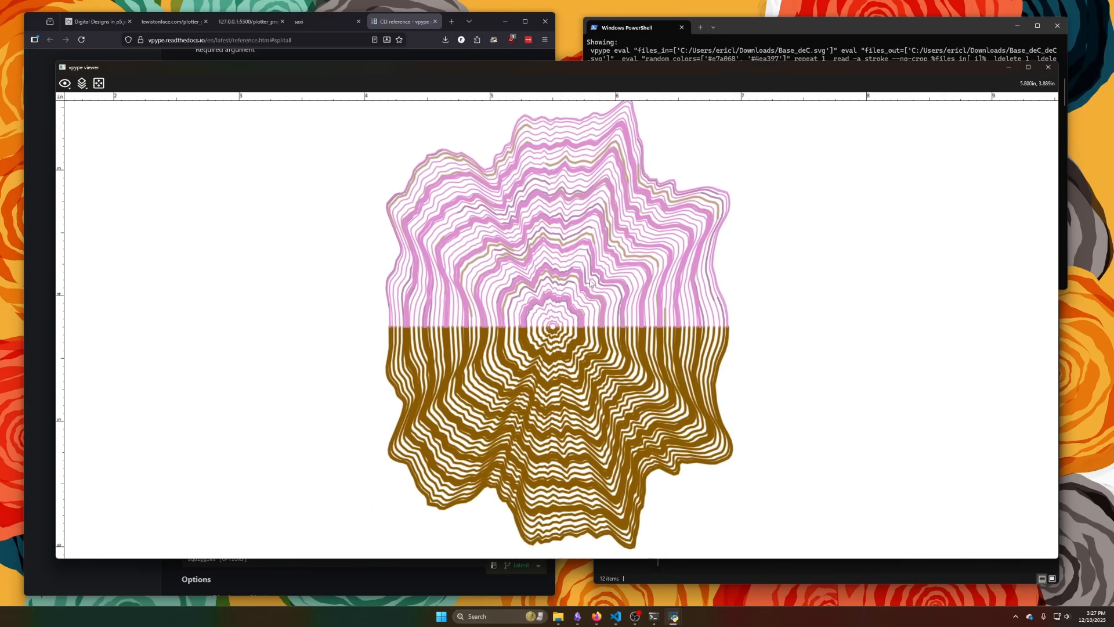
scroll(373, 219, down, 2)
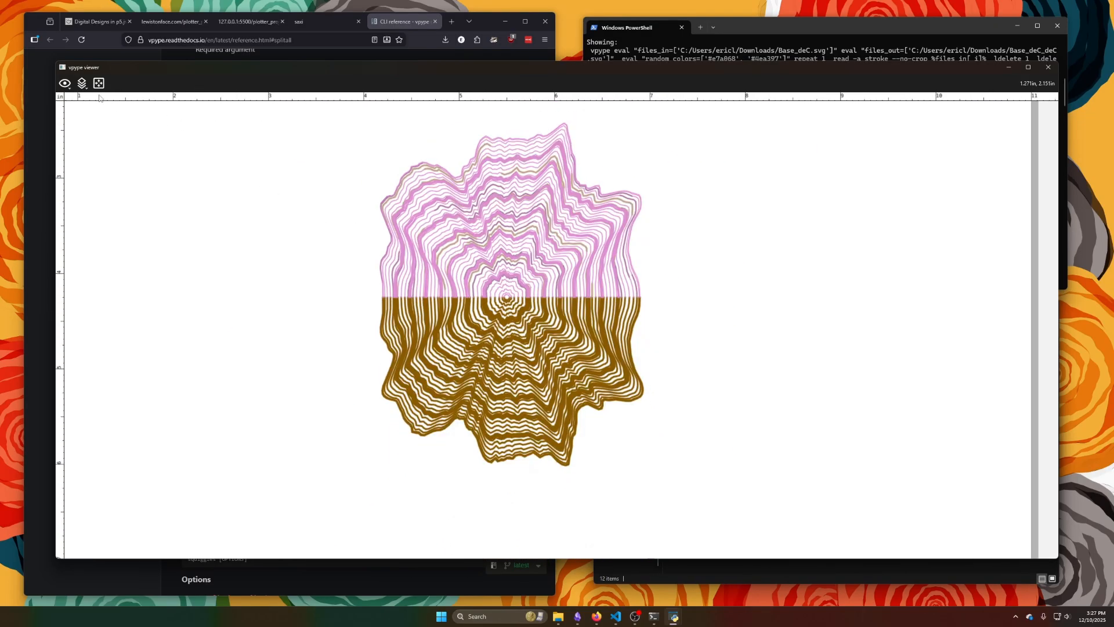
- Hide Layers 1, 2, 3 and 4 one after another in the composed preview
click(82, 86)
click(93, 99)
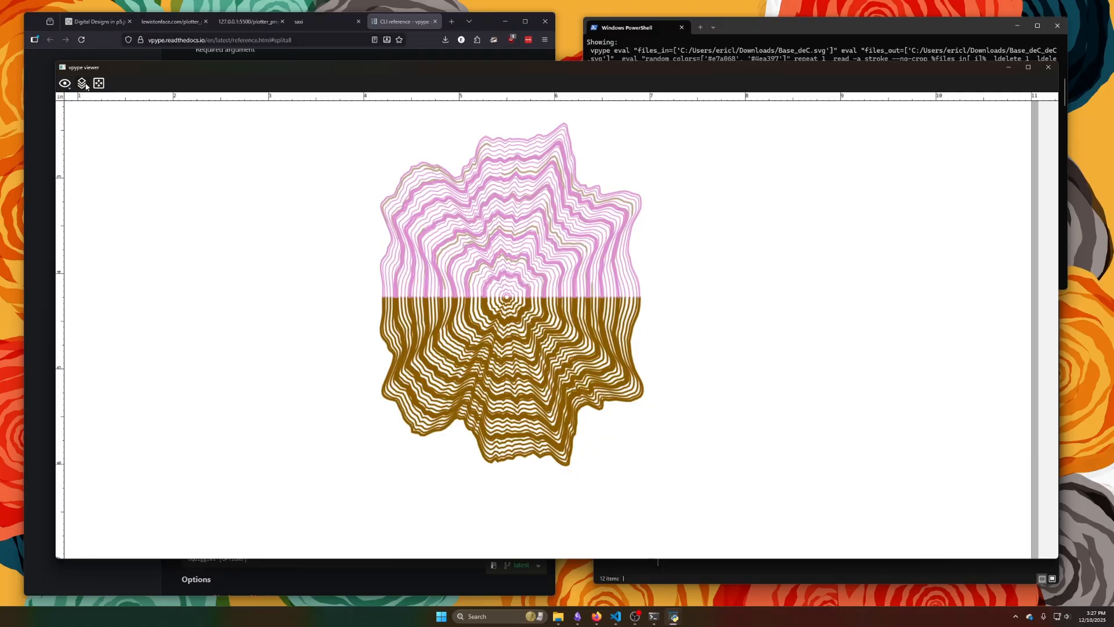
click(85, 87)
click(92, 108)
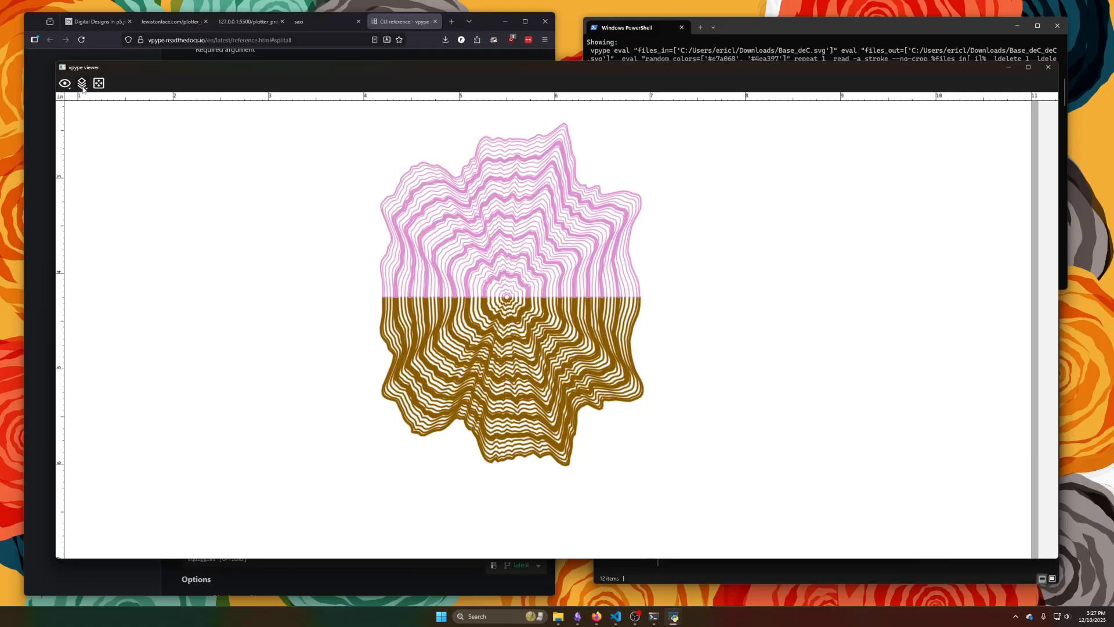
click(82, 86)
click(92, 118)
click(82, 86)
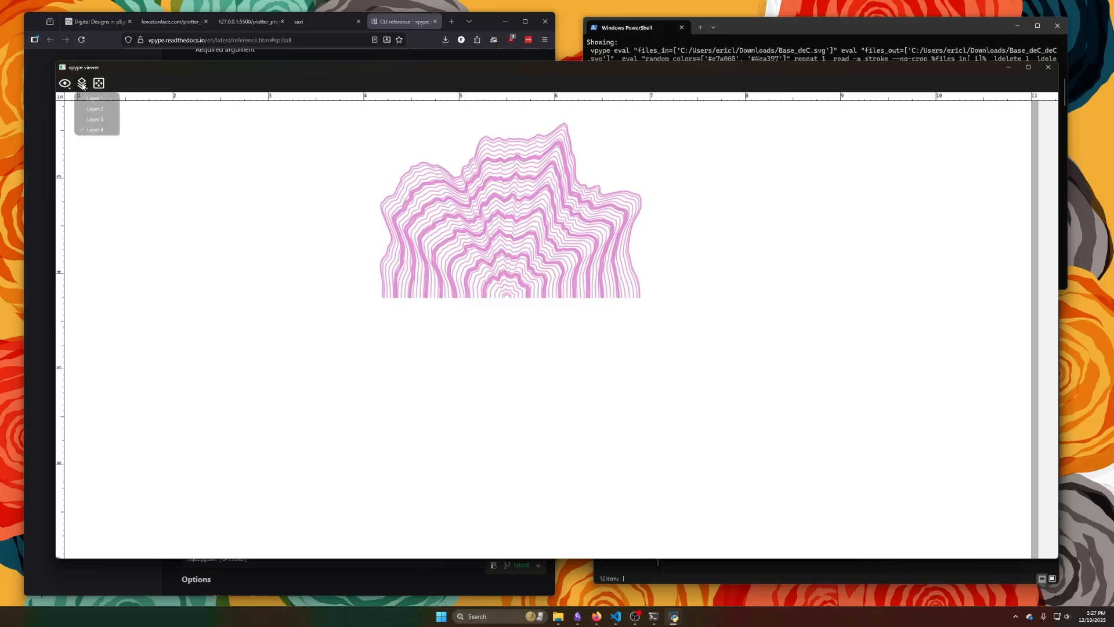
click(101, 130)
- Turn Layers 1 to 4 back on one at a time to check the plotting order of the composed design
click(82, 86)
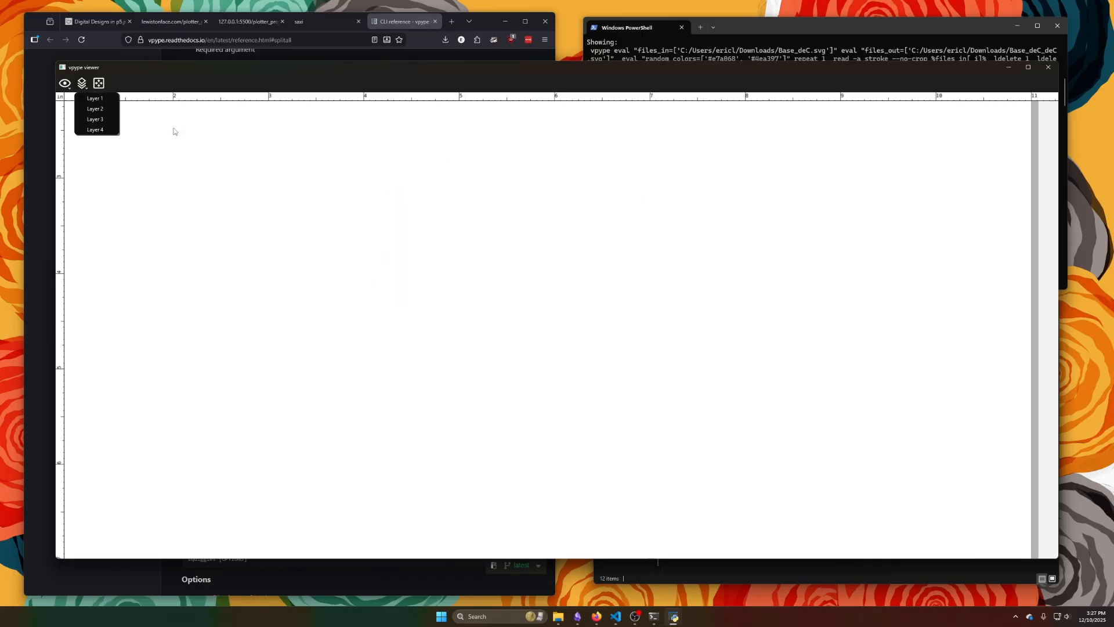
click(94, 99)
click(82, 84)
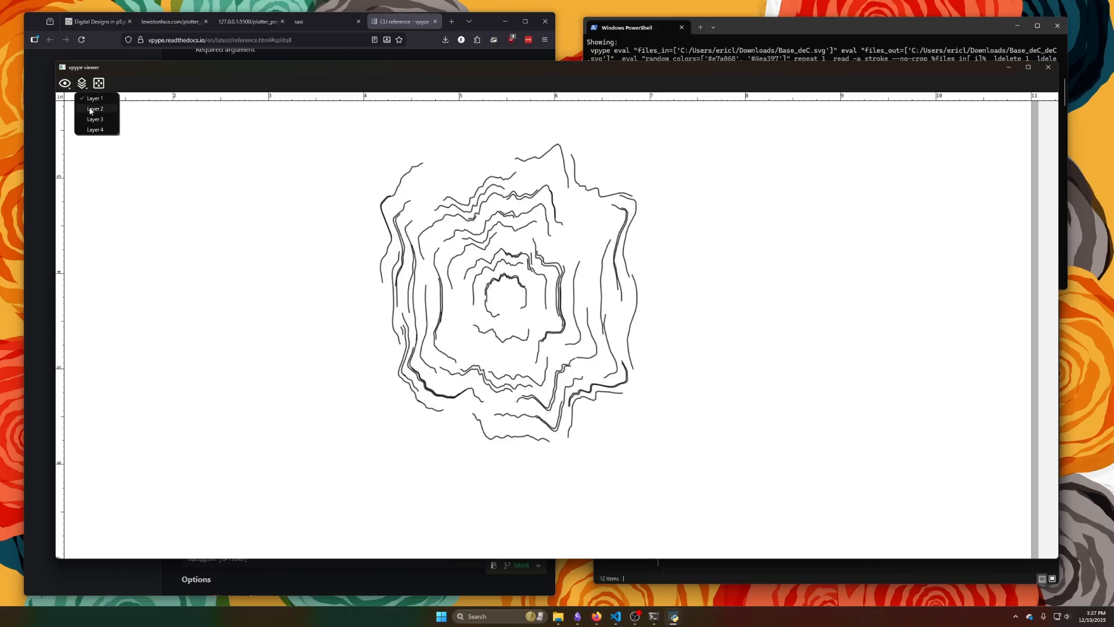
click(91, 109)
click(82, 84)
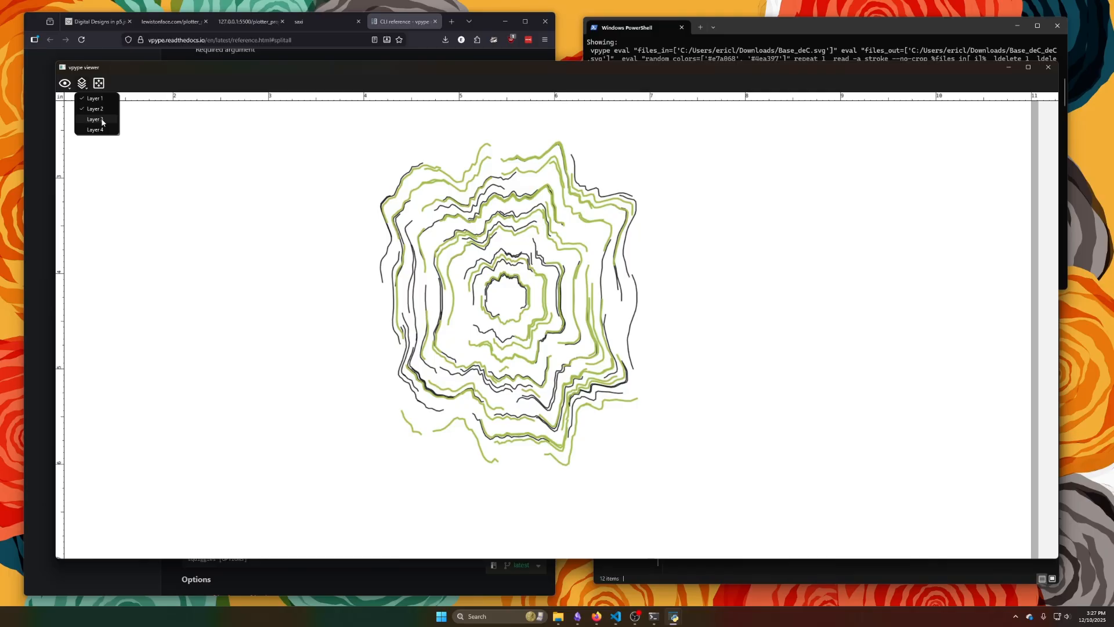
click(102, 120)
click(82, 84)
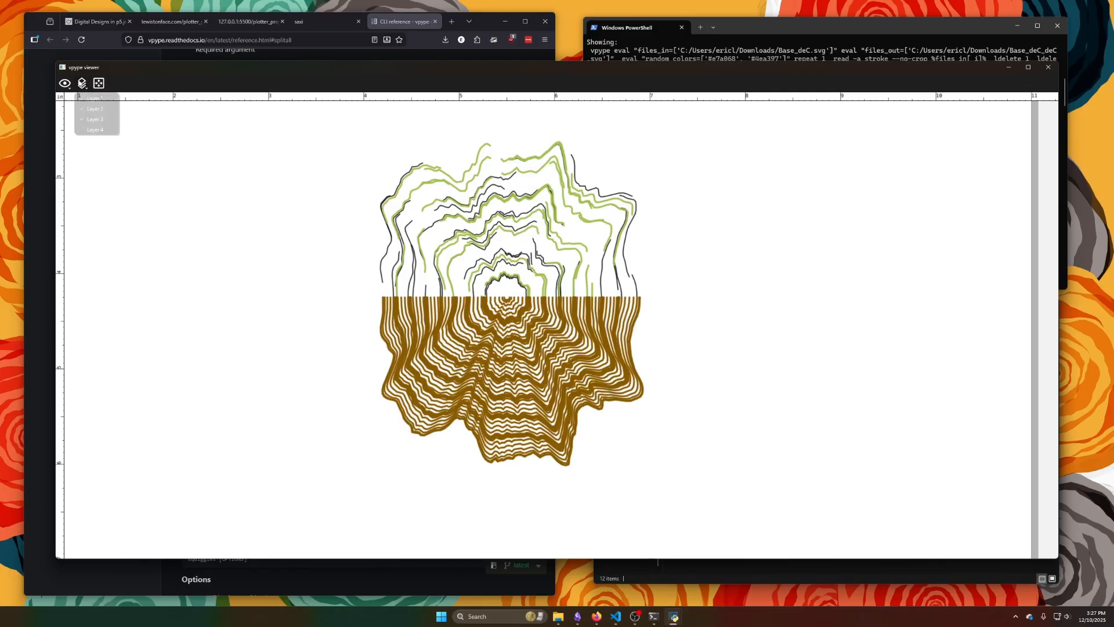
click(102, 131)
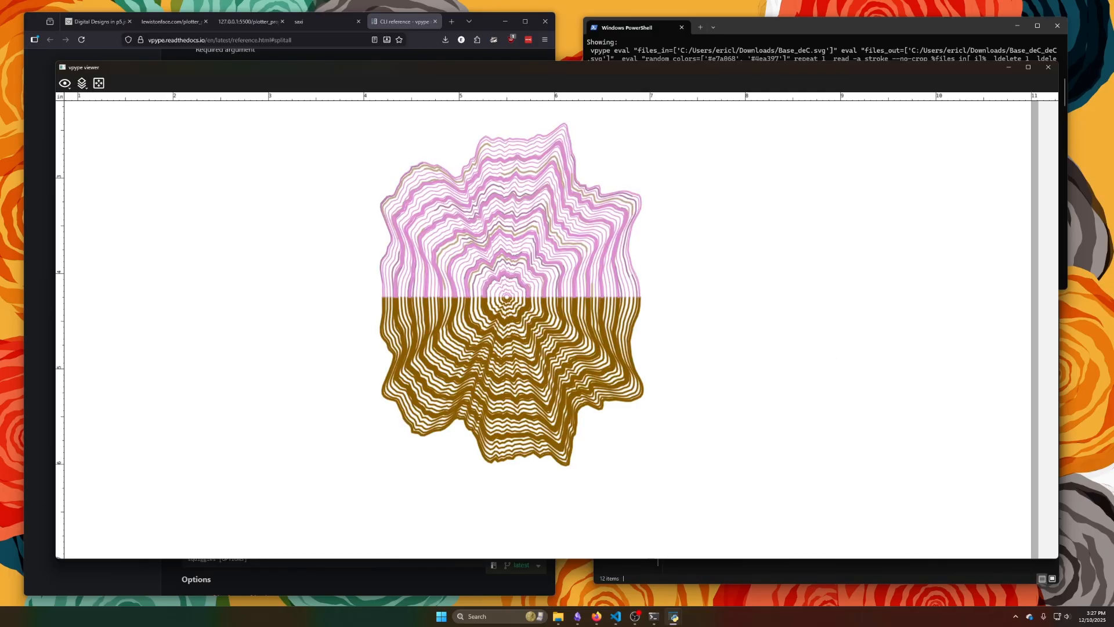
- Close the preview, confirm the composition, and rename the output file Paint_Layers_P_deC_PAINT_C as Final
click(1048, 66)
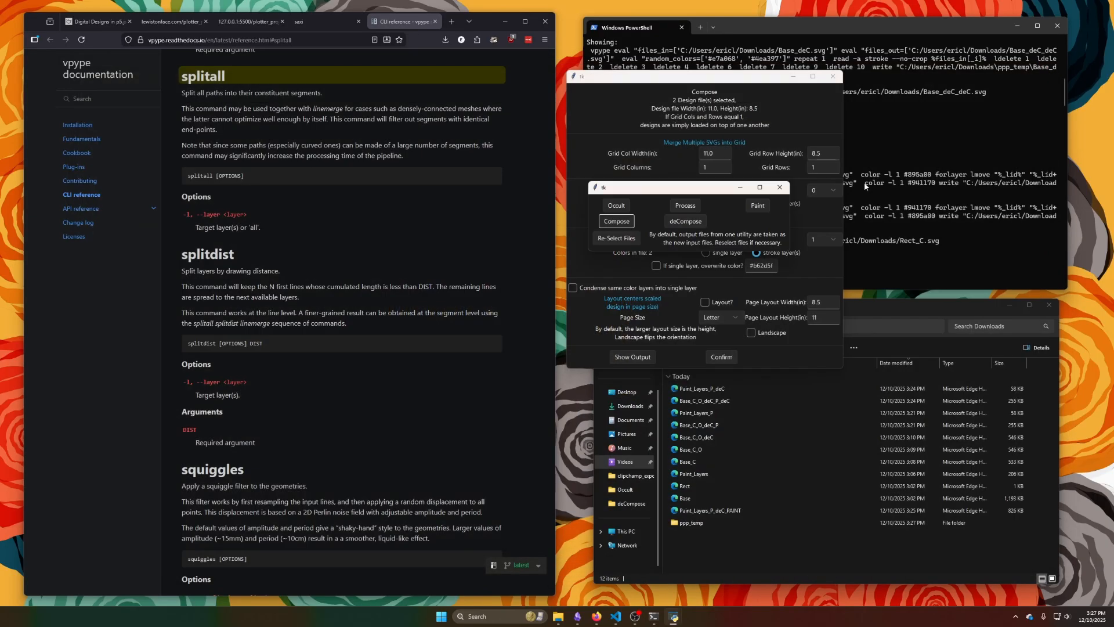
click(721, 356)
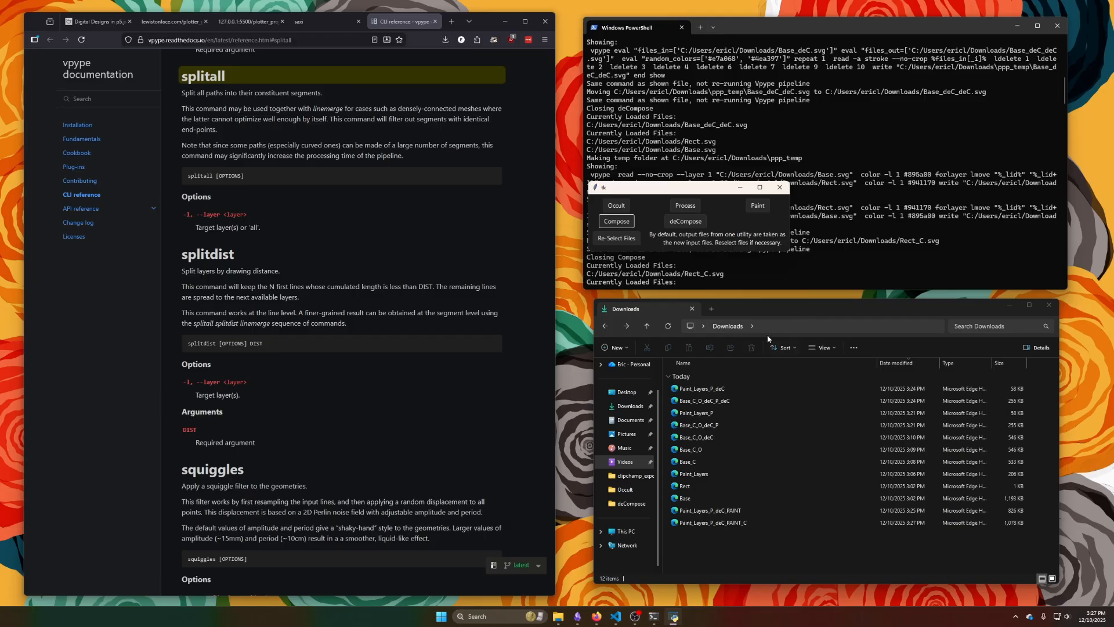
click(772, 327)
key(Return)
click(720, 388)
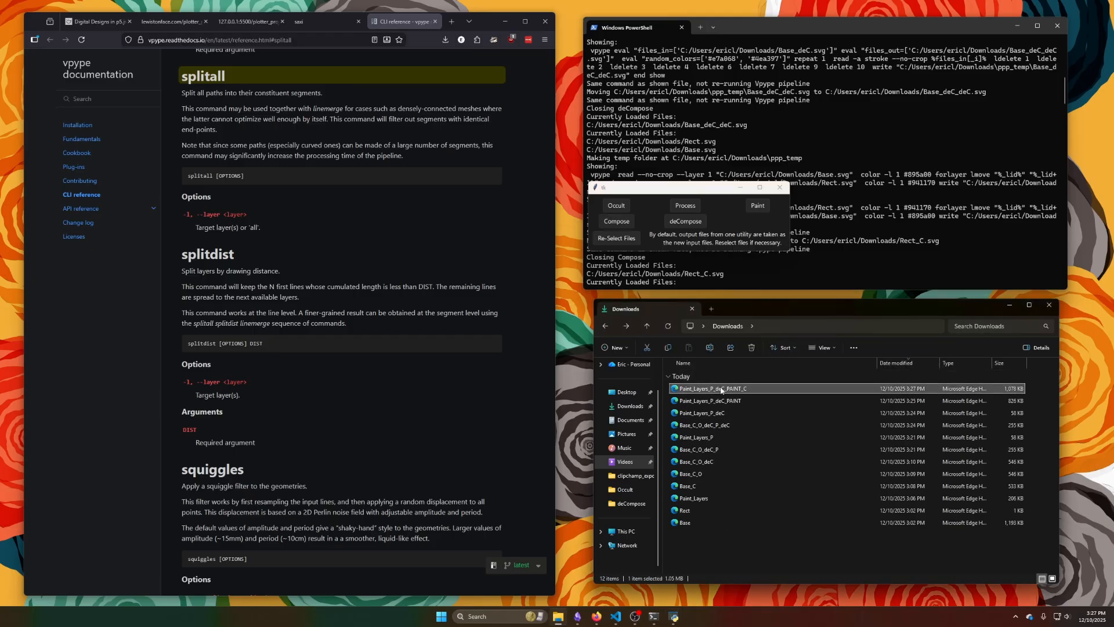
click(720, 389)
text(Final)
key(Return)
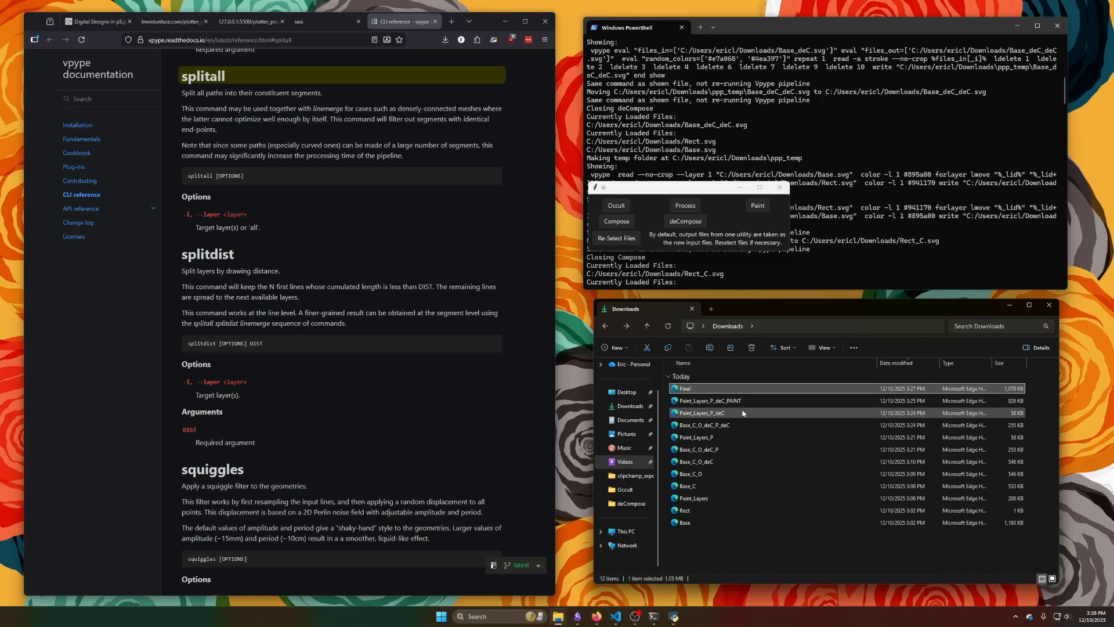
- Switch to saxi in the browser and load the Final SVG from the Downloads folder
click(734, 511)
shift+click(733, 524)
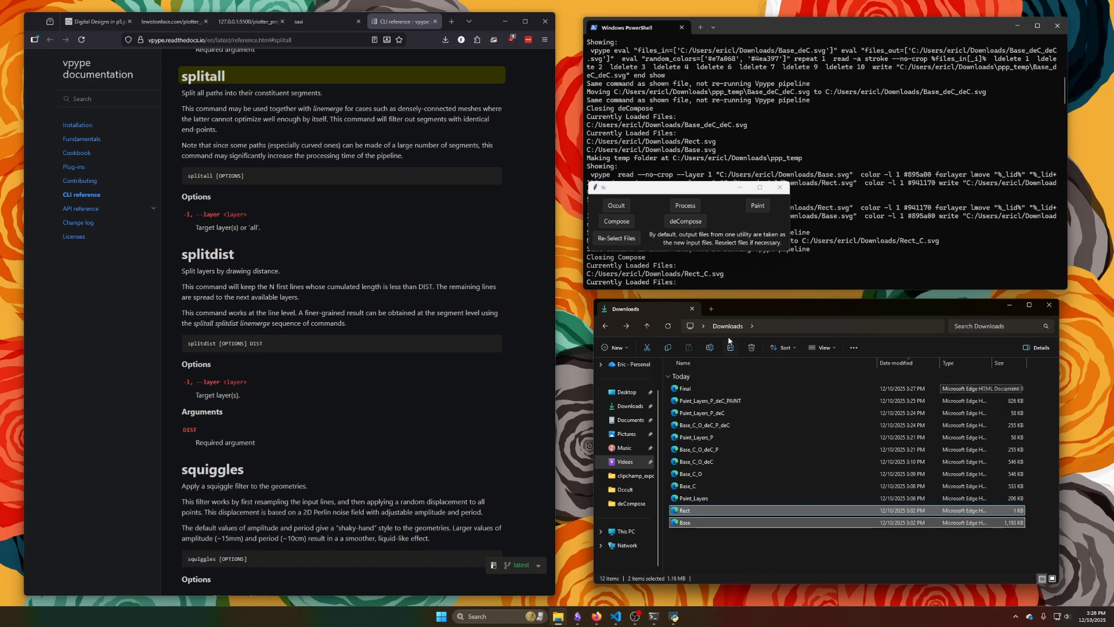
click(329, 22)
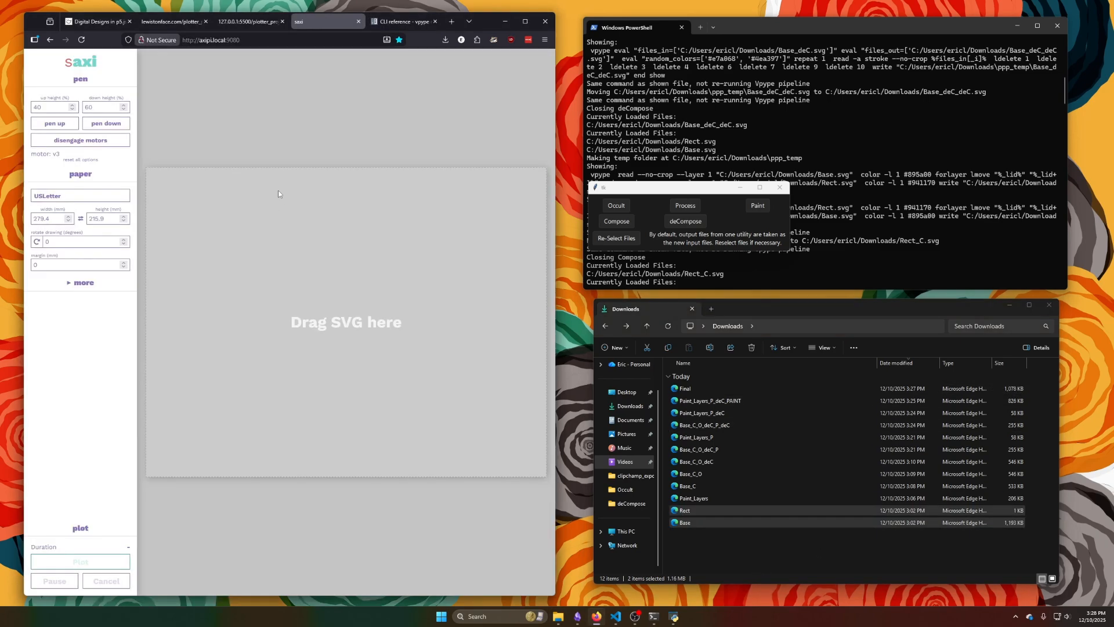
drag(685, 388, 403, 341)
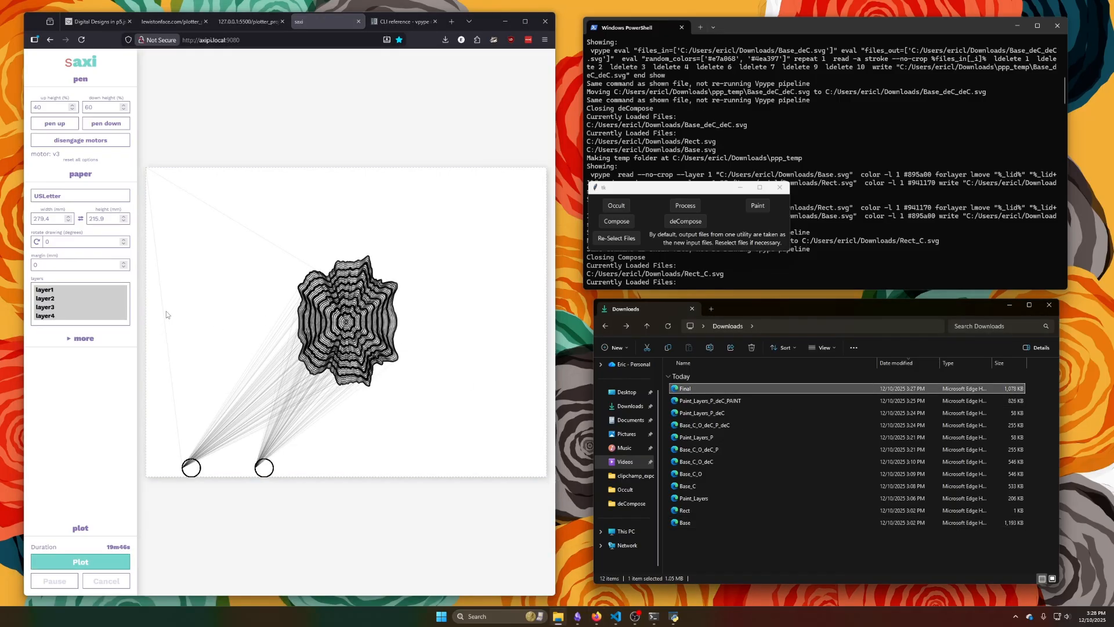
- Check the plot paths of layer2, layer3, layer4 and layer1 individually, leaving only layer1 selected
click(68, 293)
click(69, 298)
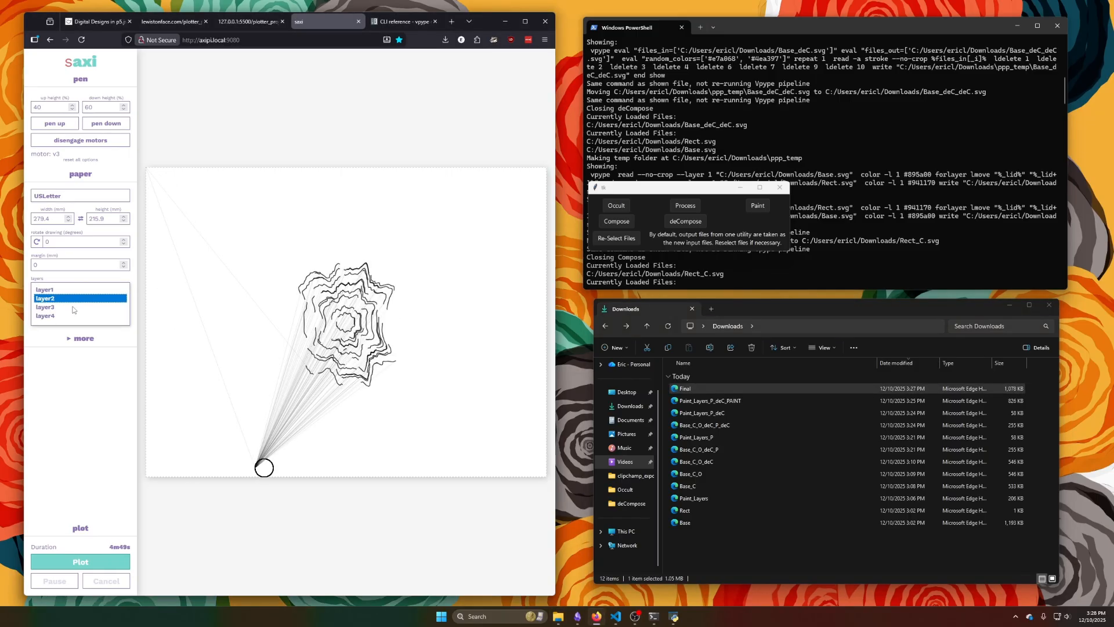
click(72, 308)
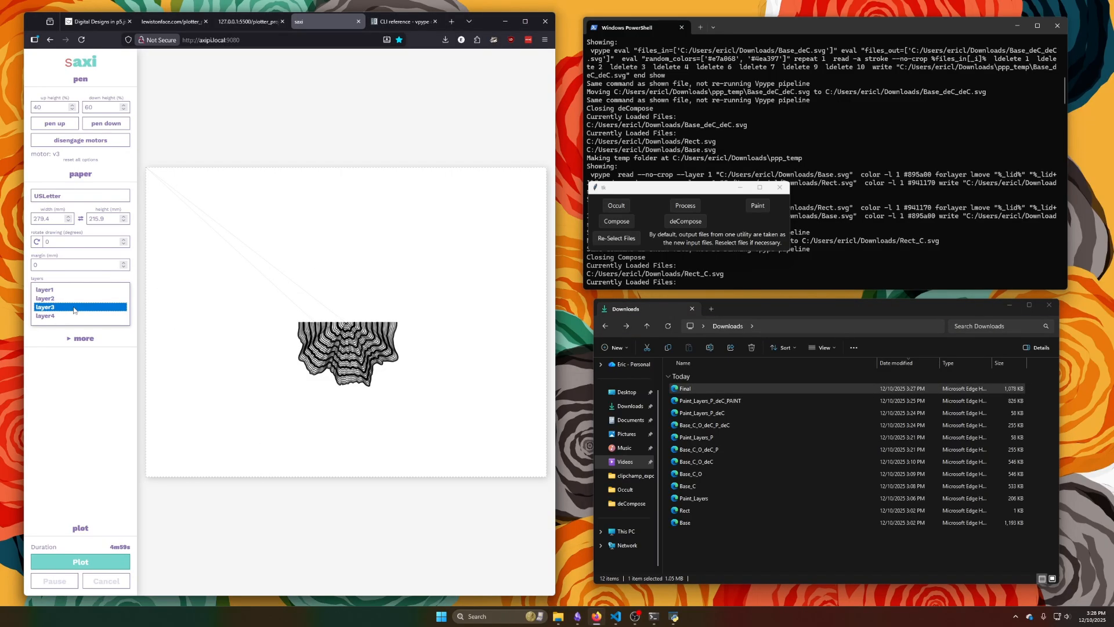
click(76, 316)
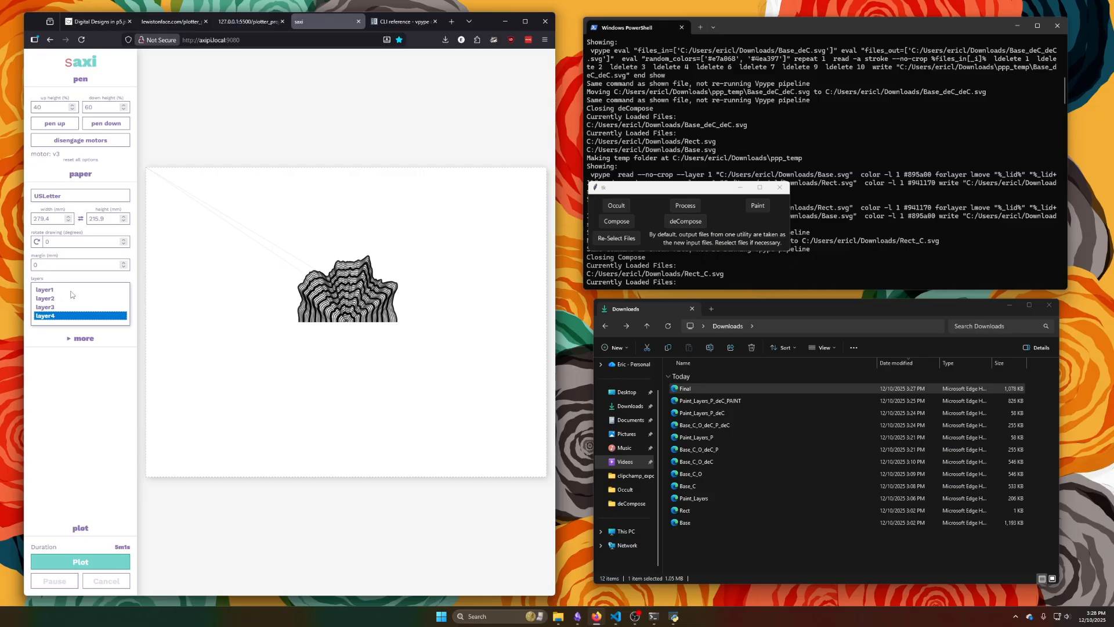
click(72, 290)
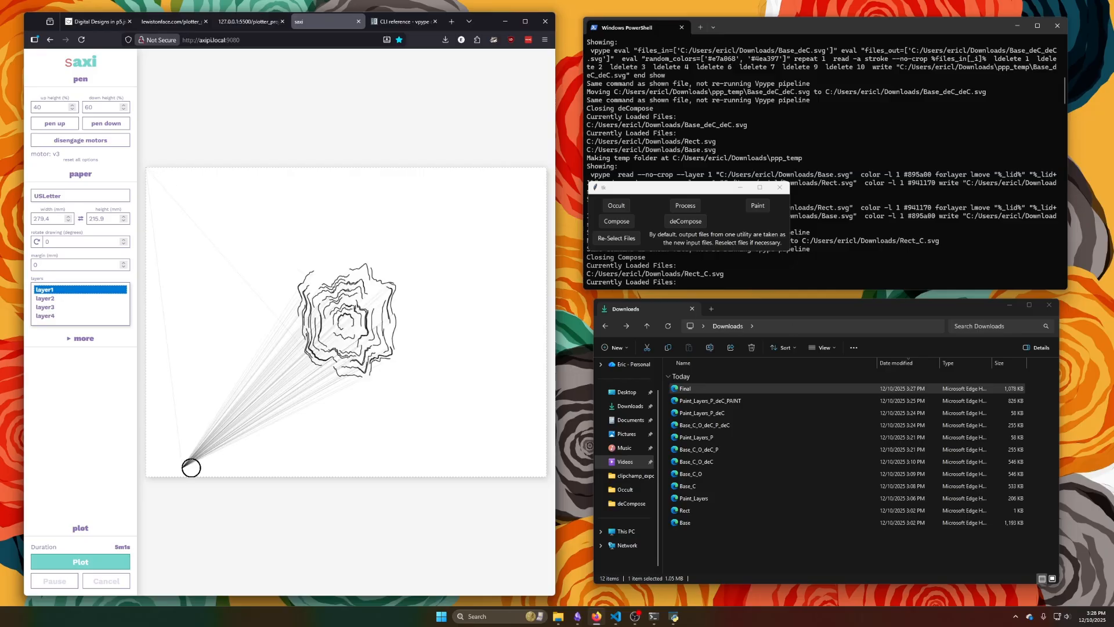